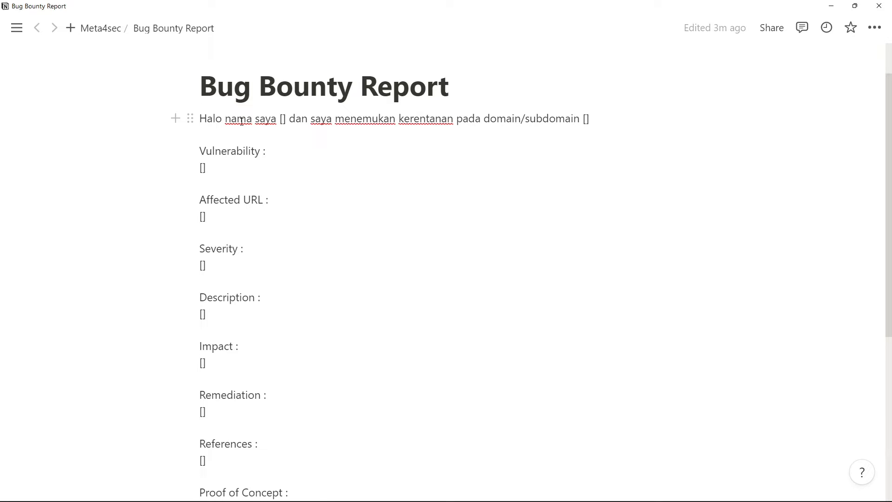
triple_click(222, 151)
left_click(233, 200)
triple_click(234, 201)
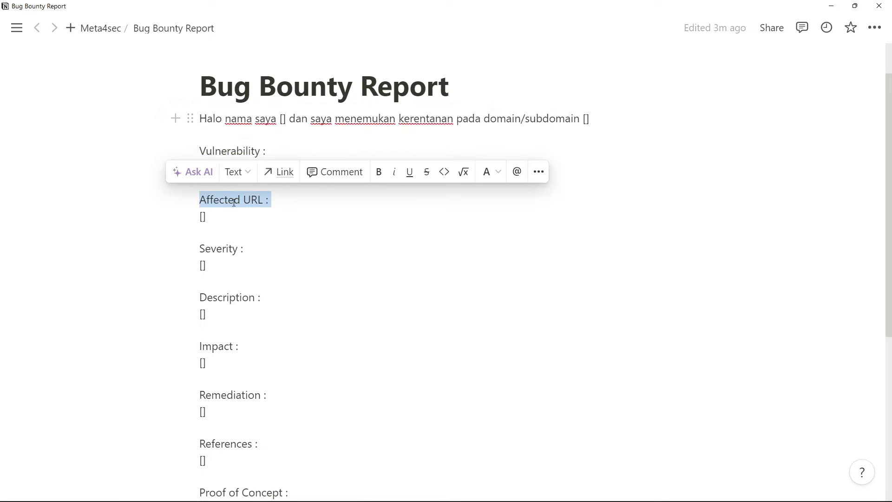
left_click(277, 134)
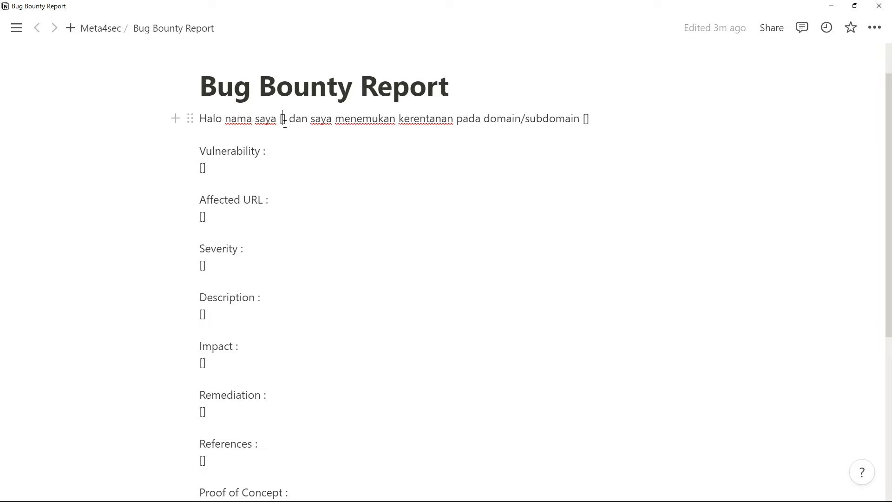
- Delete the date mention after the name placeholder and the "Jump" line at the end of the report template
scroll(292, 302, "down", 6)
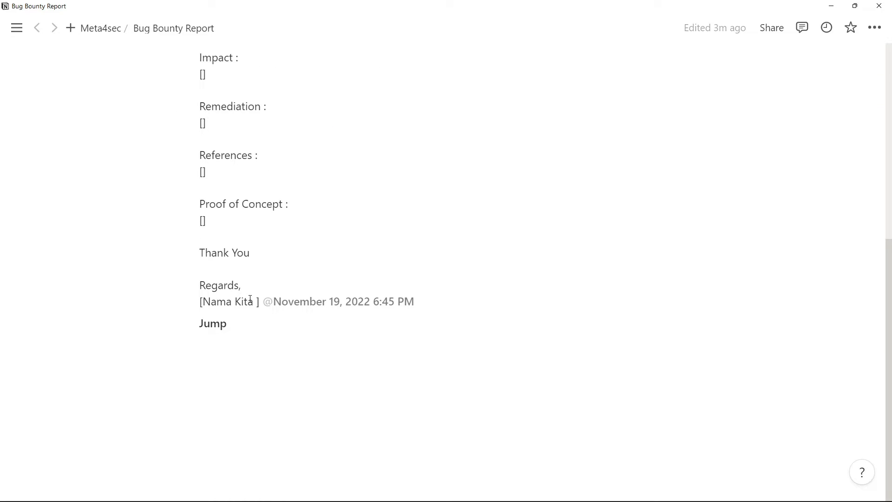
left_click(266, 305, "shift")
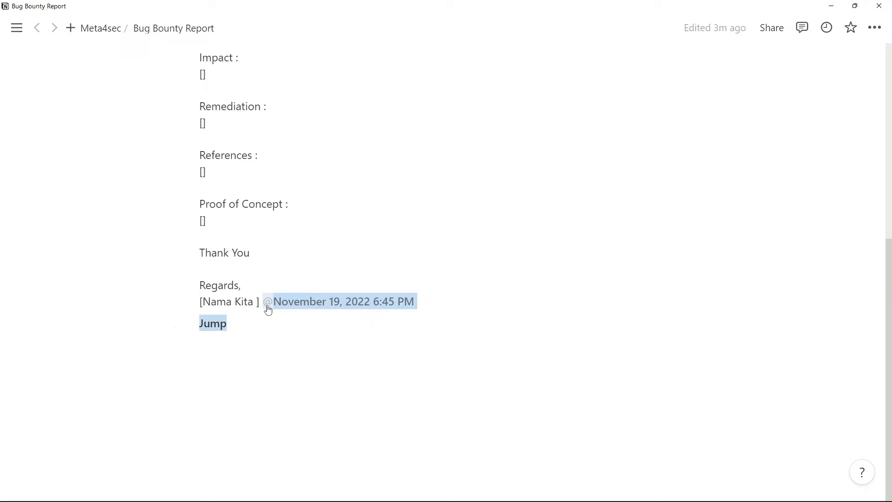
key("BackSpace")
scroll(267, 306, "up", 7)
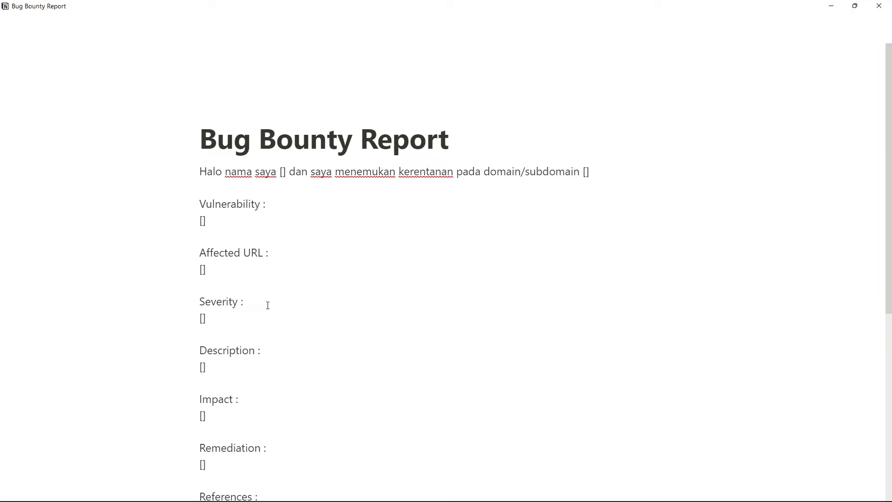
- Replace the empty bracket placeholder after "Halo nama saya" in the opening sentence with the reporter's name
scroll(267, 306, "down", 1)
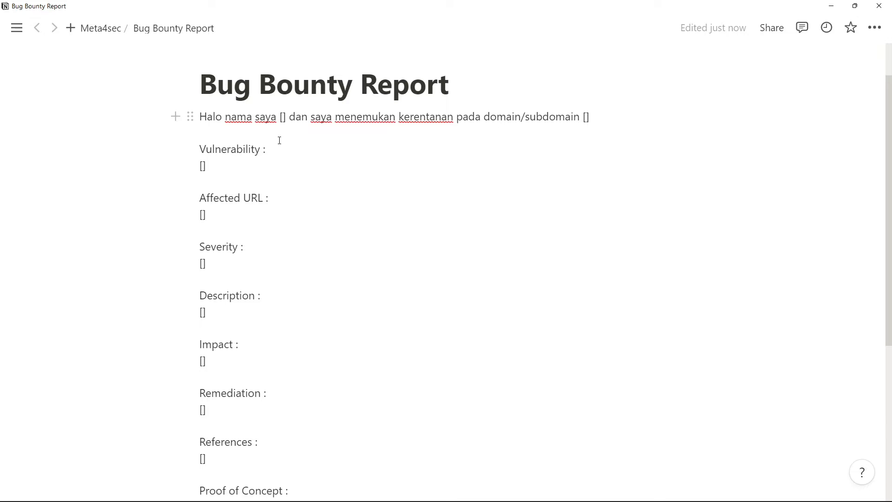
scroll(279, 140, "up", 1)
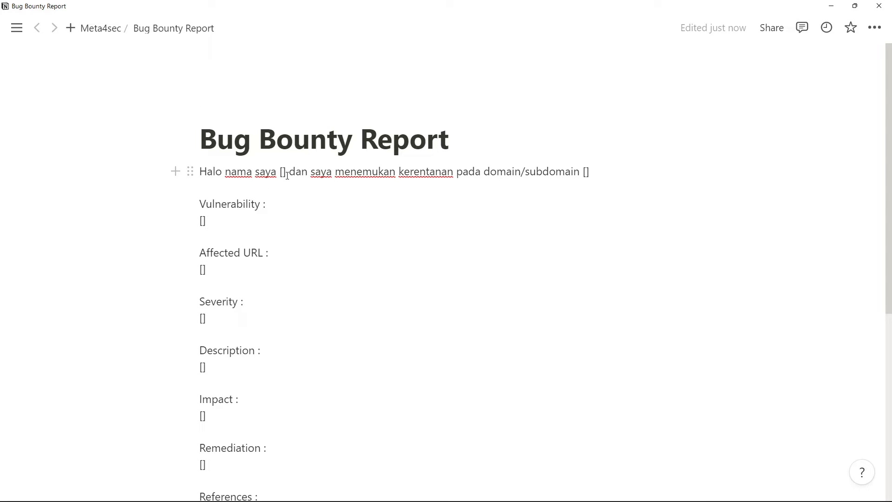
left_click_drag(286, 173, 279, 173)
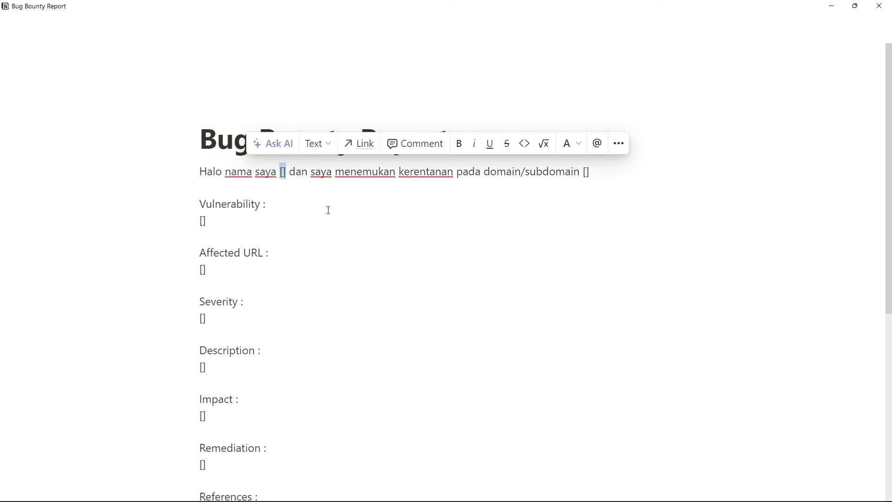
type("Farras")
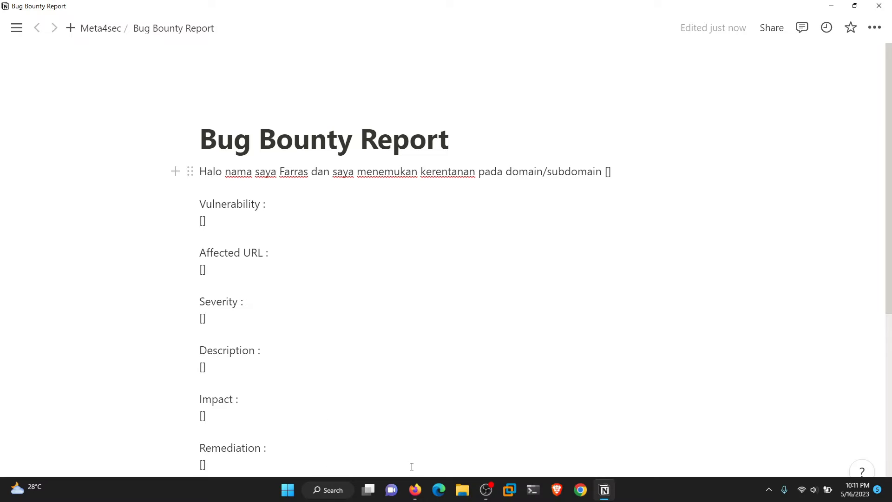
- Switch to Firefox, where the testphp.vulnweb.com search page is open
left_click(415, 489)
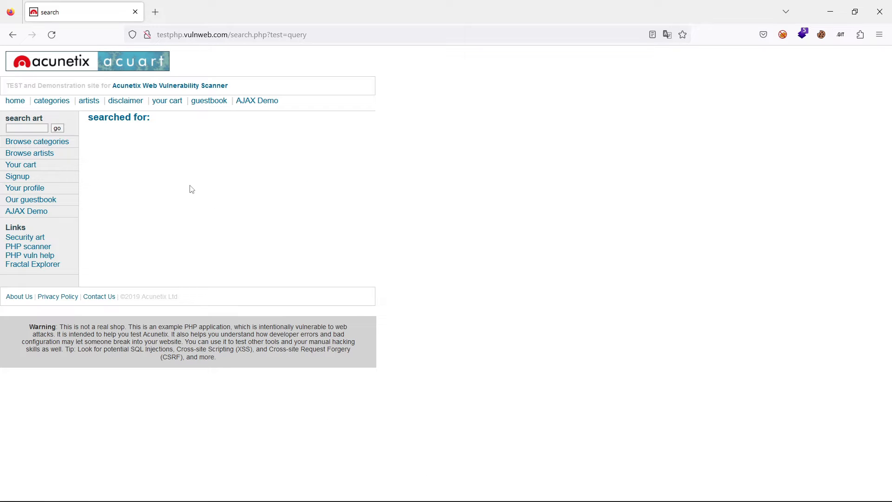
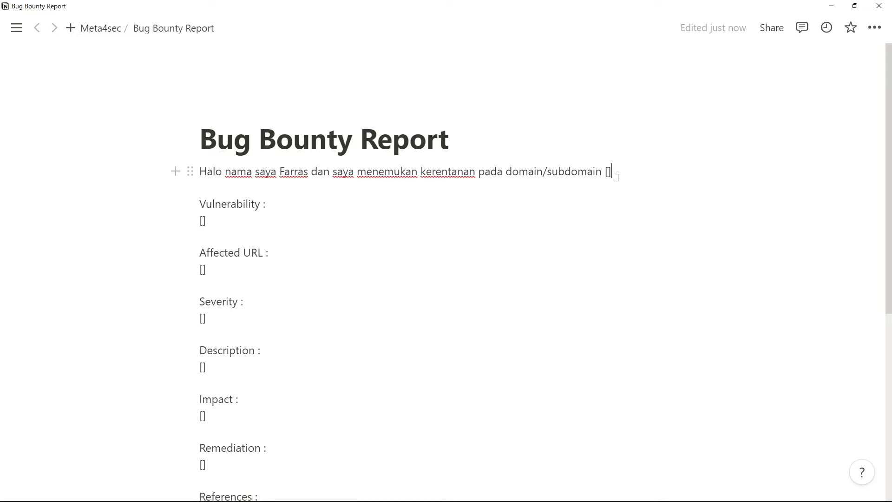
key("BackSpace")
key("BackSpace")
type("http://testphp.vulnweb.com")
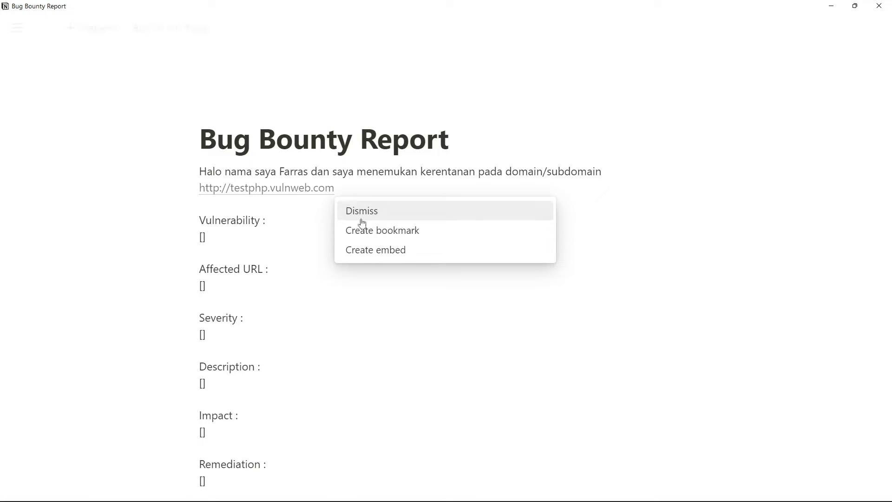
mouse_move(233, 187)
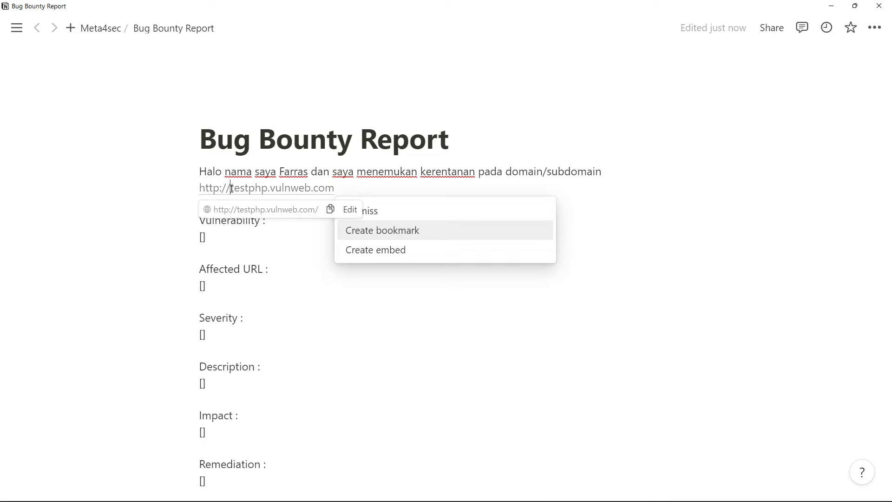
left_click_drag(231, 189, 201, 192)
key("BackSpace")
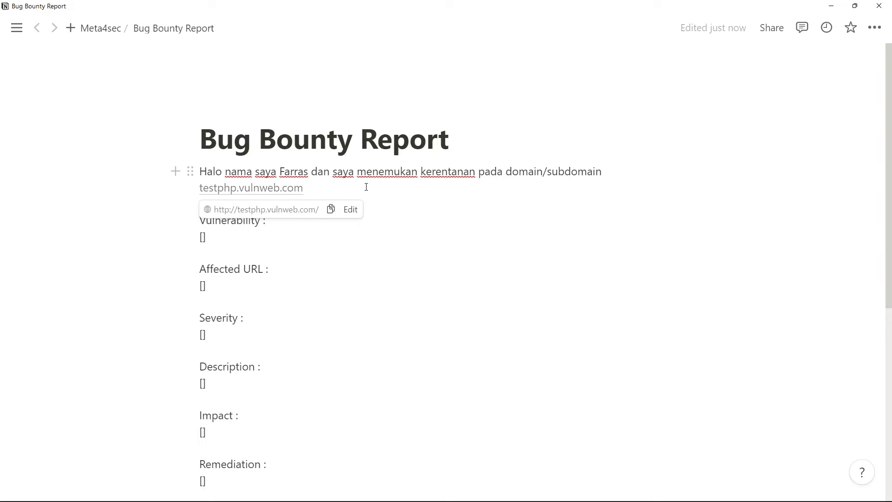
key("End")
left_click(240, 229)
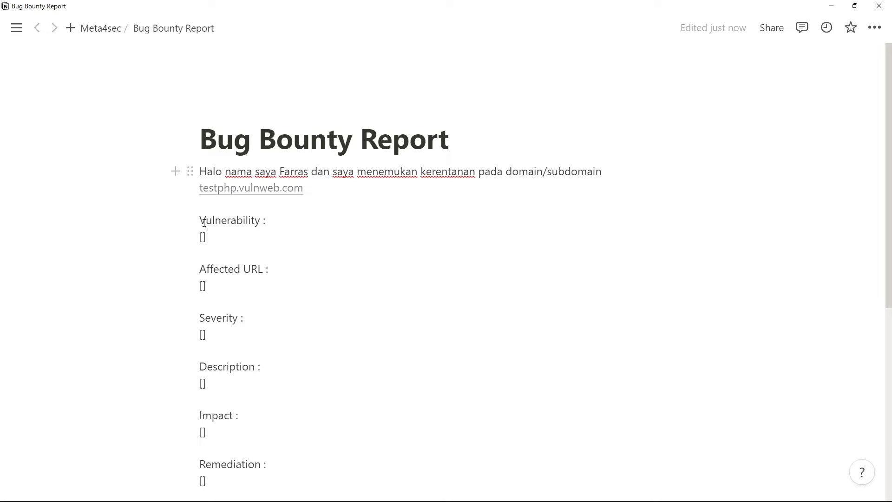
left_click_drag(205, 222, 262, 222)
left_click_drag(200, 221, 265, 223)
left_click(237, 229)
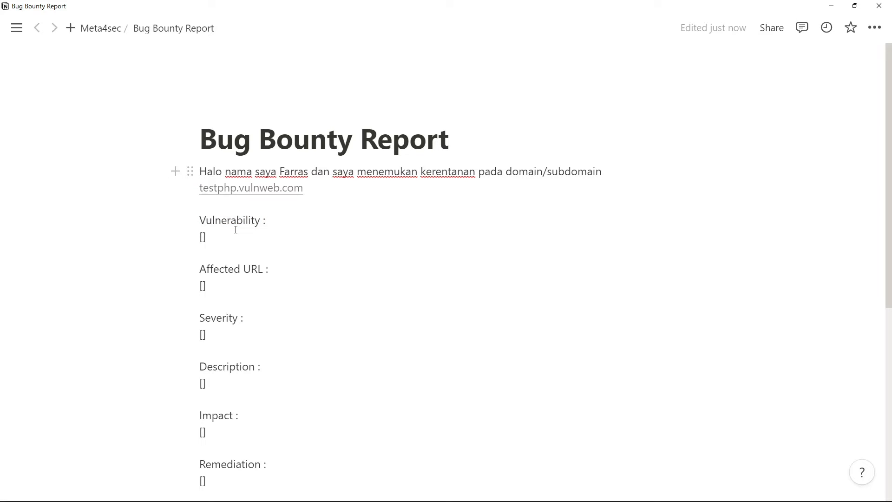
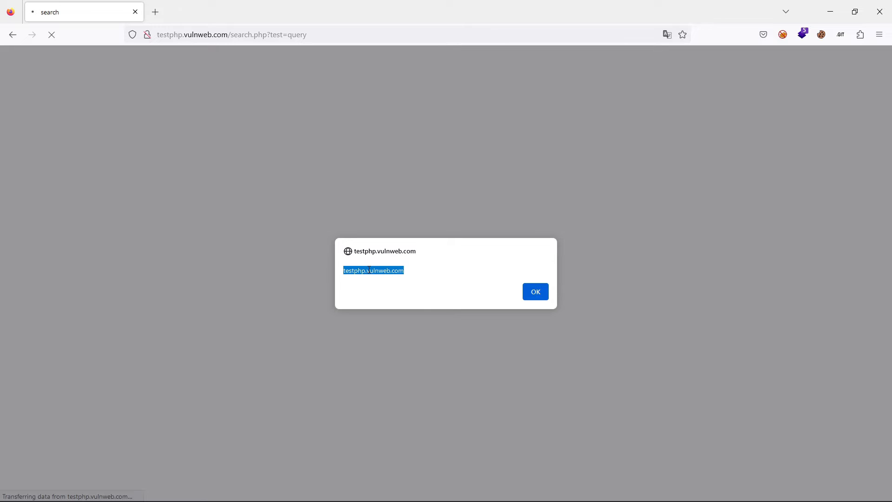
- Switch to the Bug Bounty Report in Notion and replace the bracket placeholder under Vulnerability with "Cross Site Scripting (XSS)"
key("alt+Tab")
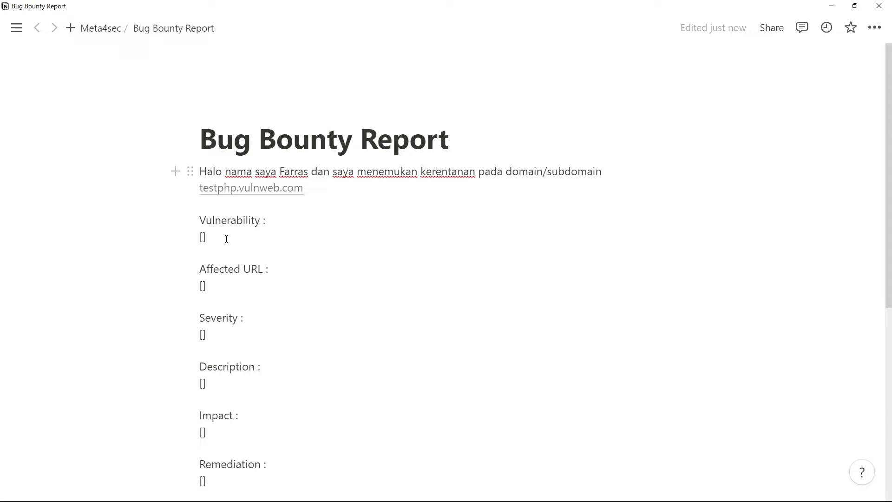
key("BackSpace")
key("BackSpace")
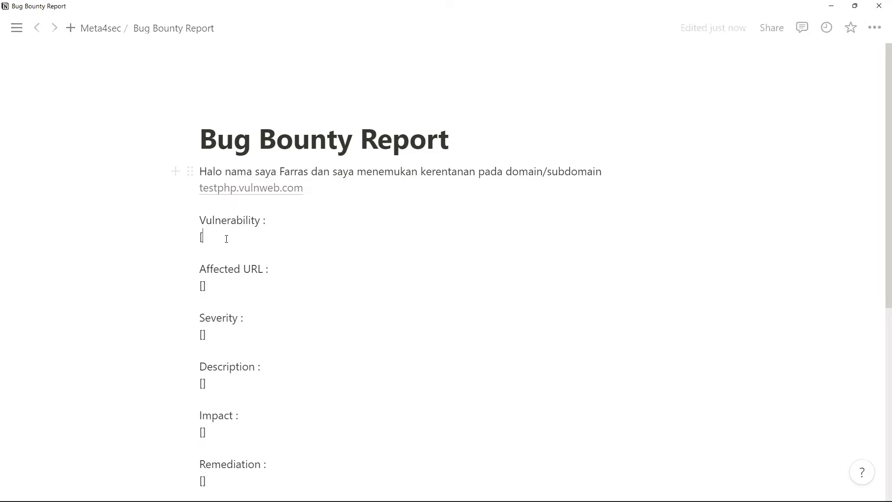
type("Cross")
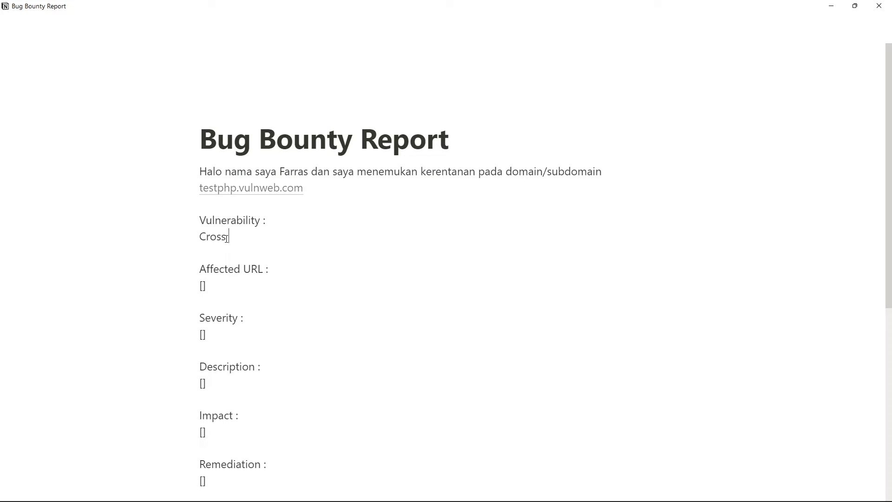
type(" Site Scripting (XSS)")
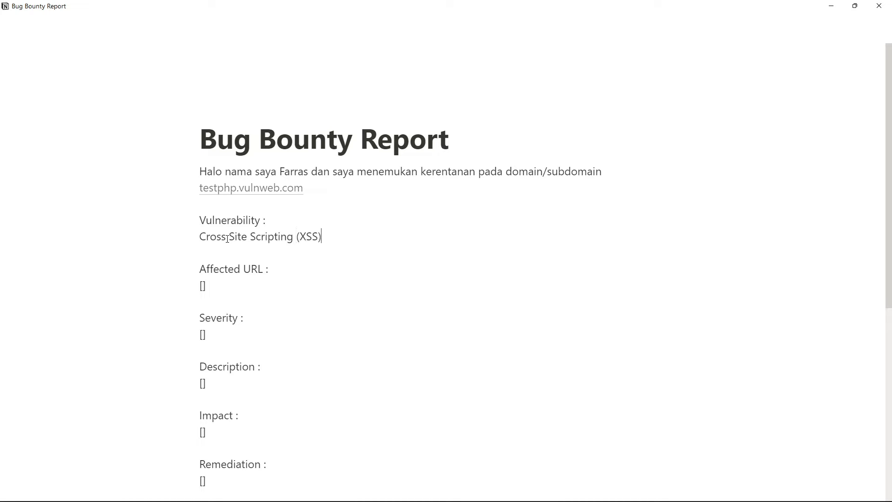
triple_click(232, 239)
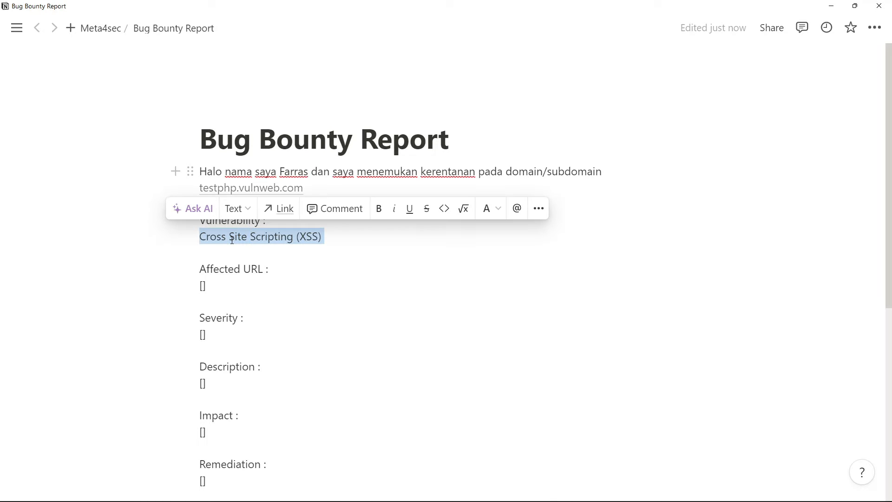
left_click(265, 256)
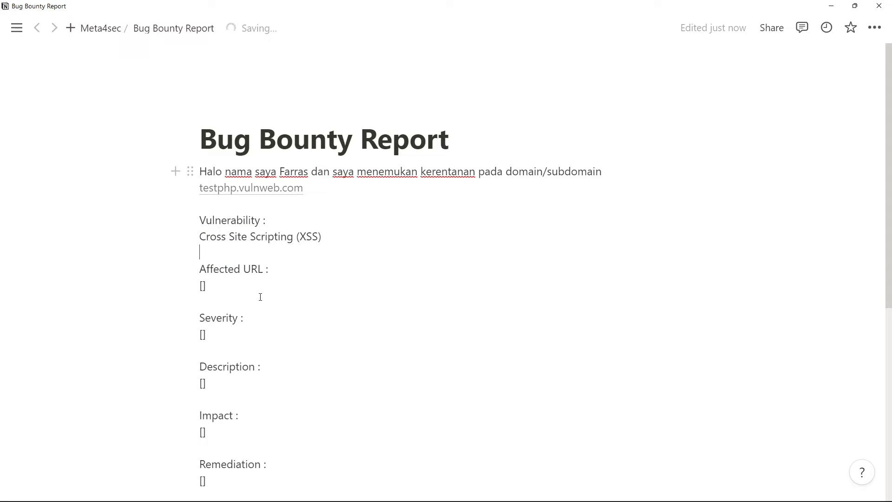
- Place the text cursor after the empty bracket placeholder under "Affected URL"
left_click(242, 279)
scroll(242, 279, "down", 2)
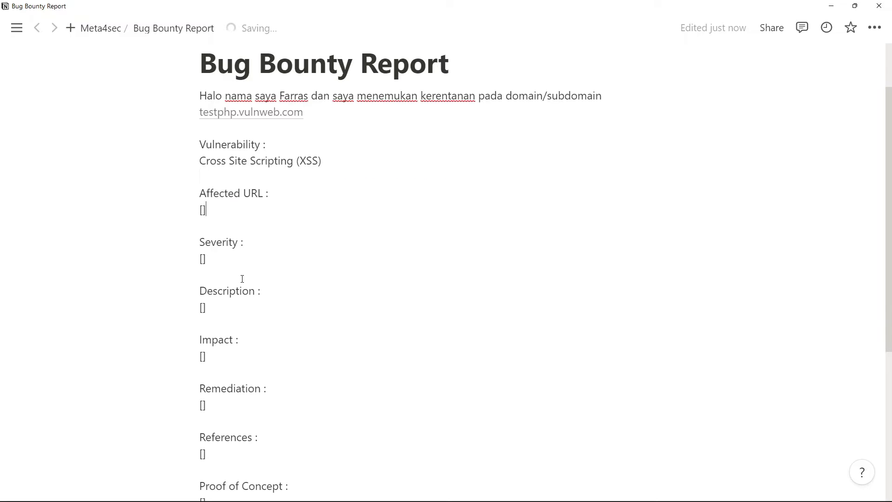
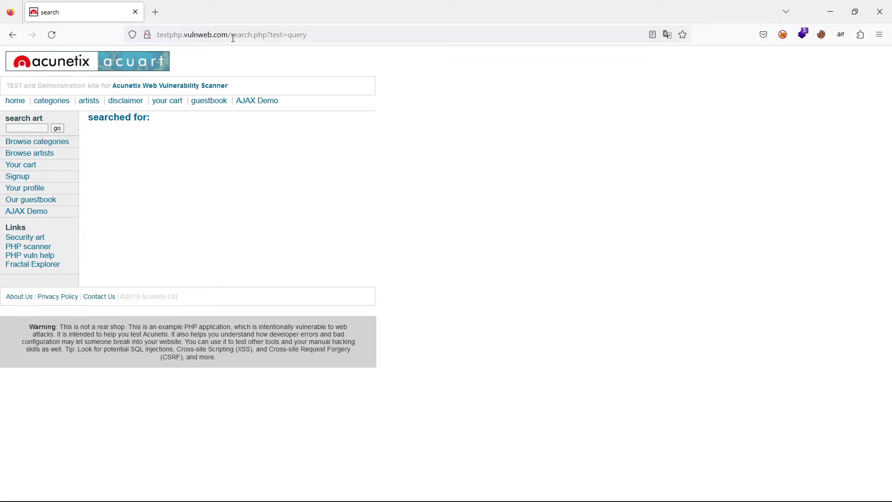
- Examine the "search.php?test=query" part of the page address and place the text cursor in the empty search art field
left_click_drag(232, 36, 308, 35)
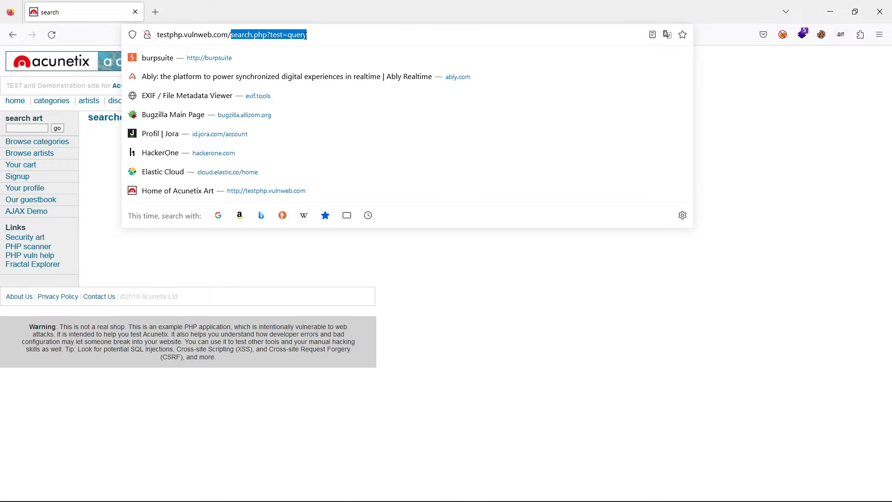
left_click(204, 309)
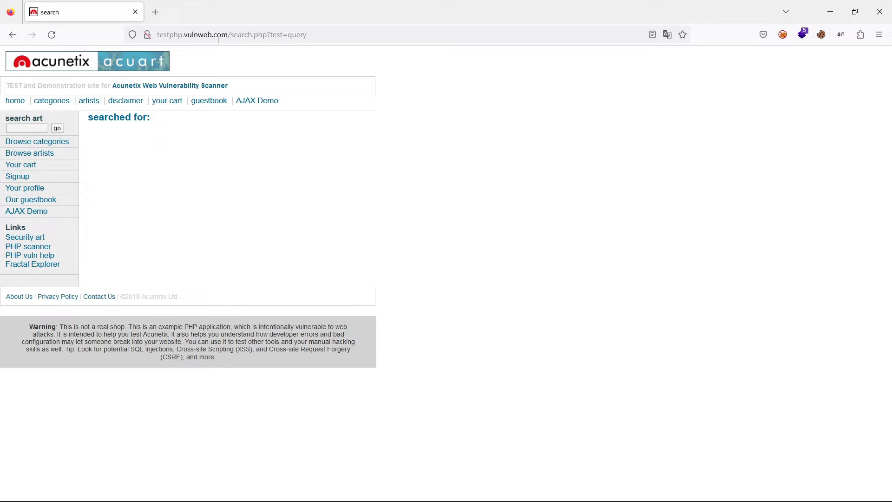
left_click(43, 127)
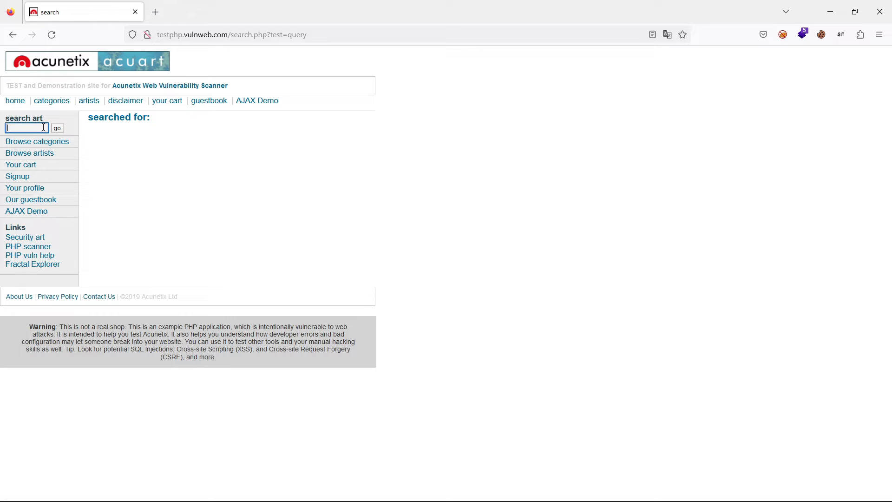
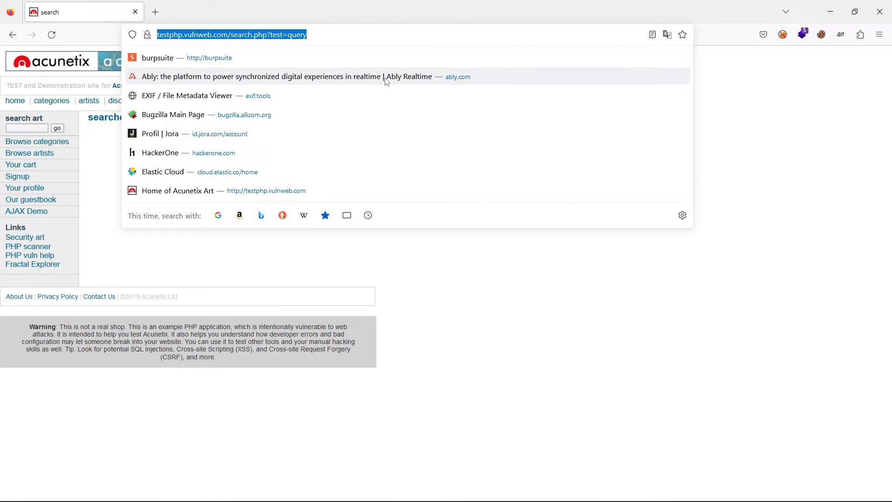
key("alt+Tab")
key("BackSpace")
key("BackSpace")
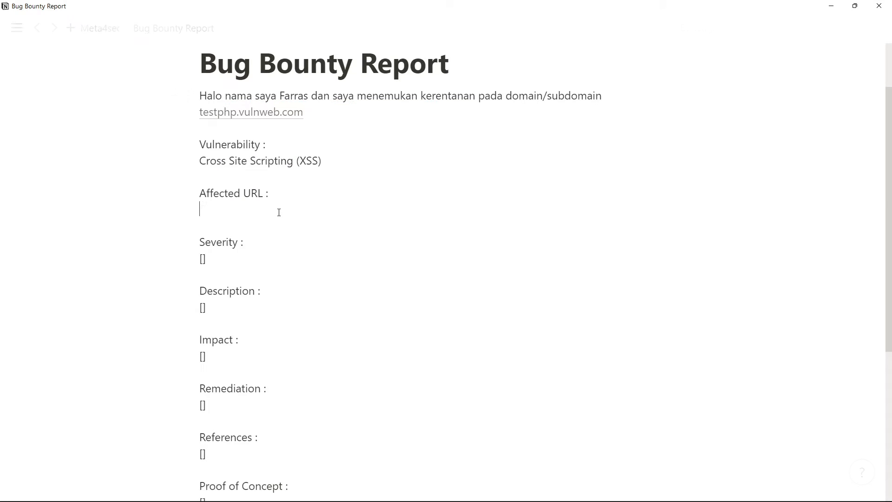
type("http://testphp.vulnweb.com/search.php?test=query")
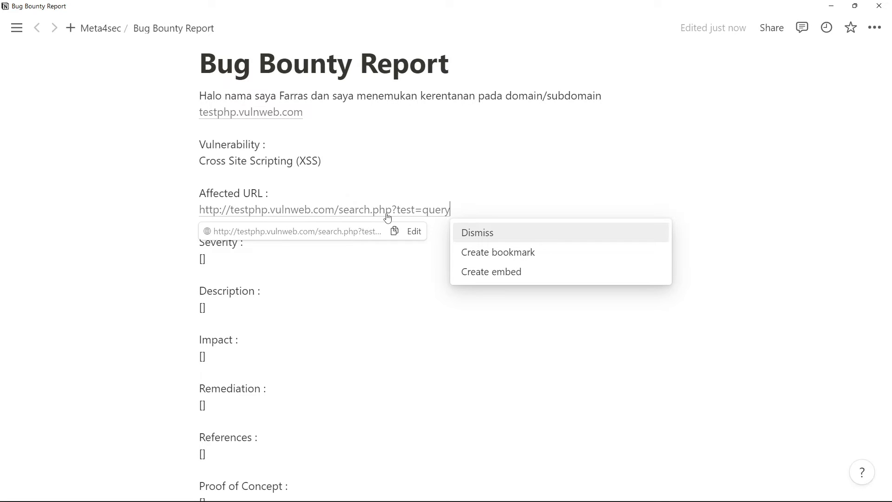
key("Escape")
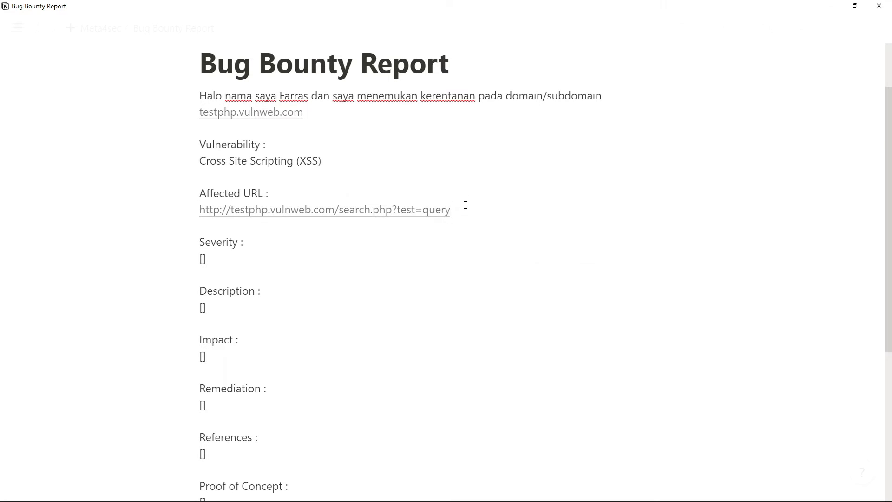
left_click(361, 211)
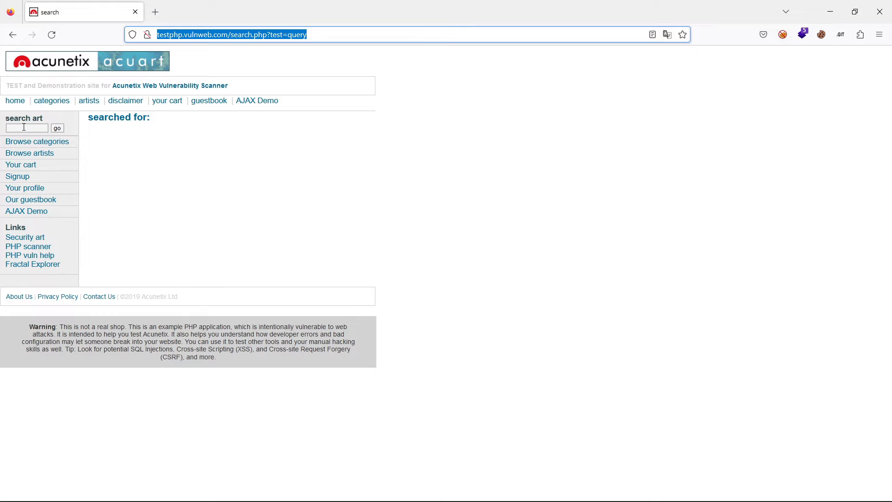
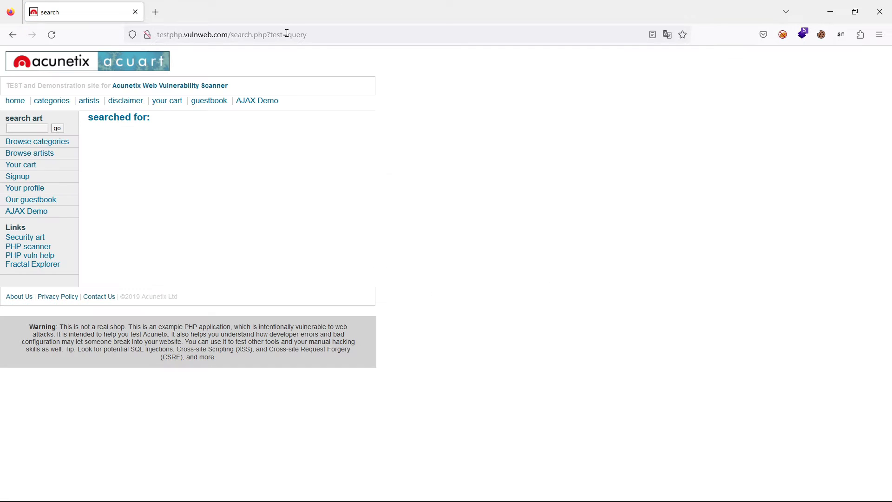
- Switch to the Notion report and clear the placeholder under Severity
key("alt+Tab")
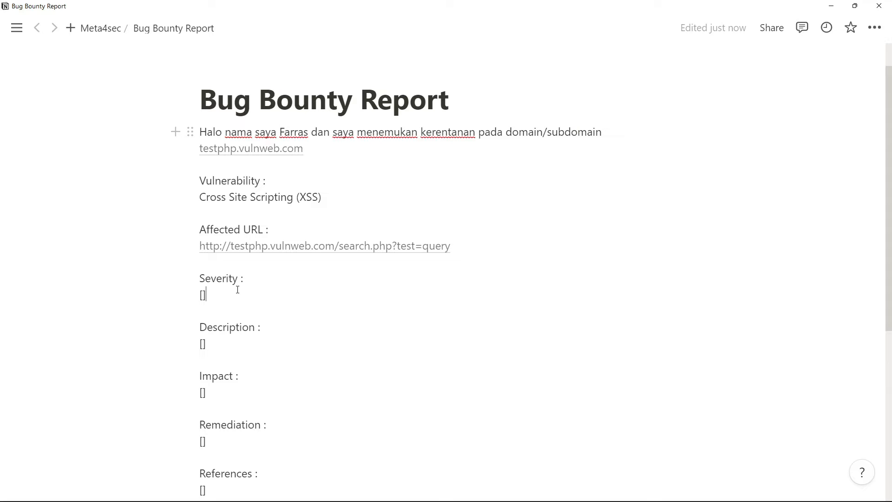
left_click_drag(200, 278, 238, 279)
left_click(218, 292)
key("BackSpace")
key("BackSpace")
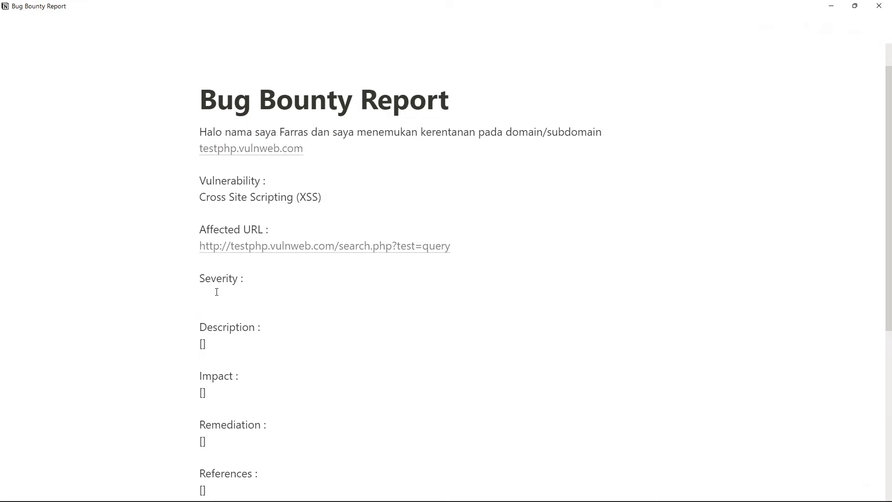
- Write Low, Medium, High and Critical on separate lines under Severity and delete those four lines again
type("Low")
key("Return")
type("Medium")
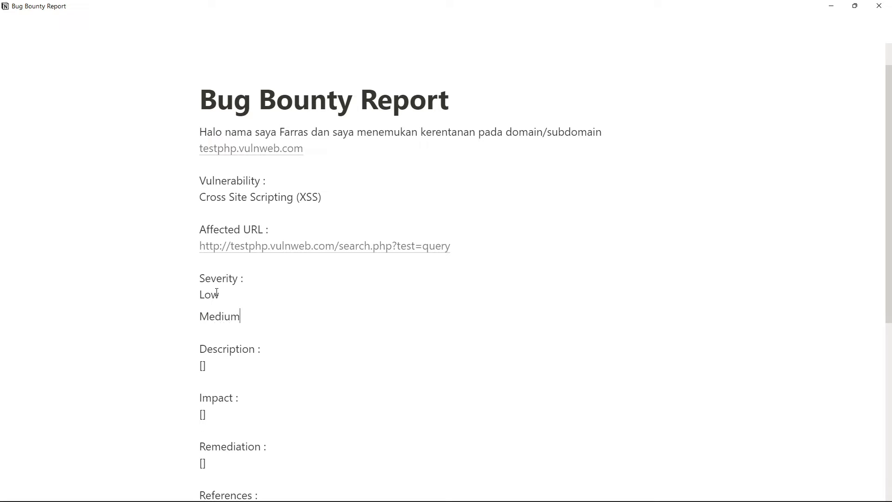
key("Return")
type("high")
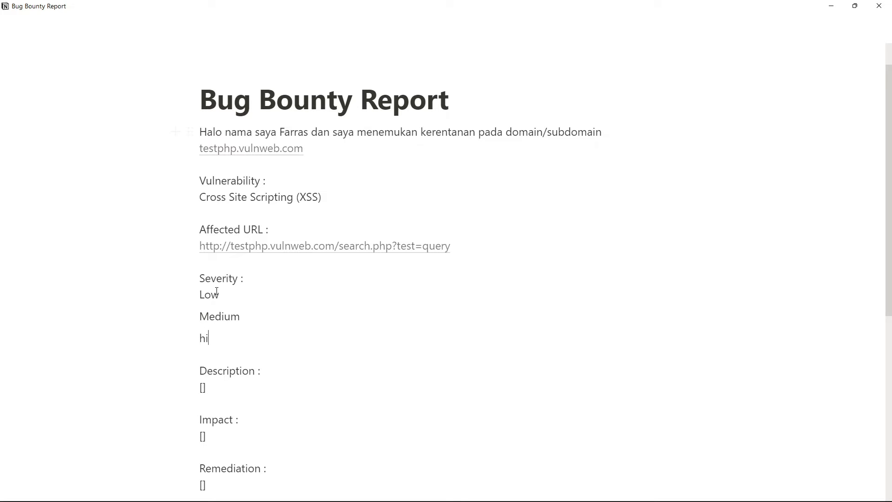
key("BackSpace")
key("BackSpace")
key("BackSpace")
key("BackSpace")
type("High")
key("Return")
type("Critical")
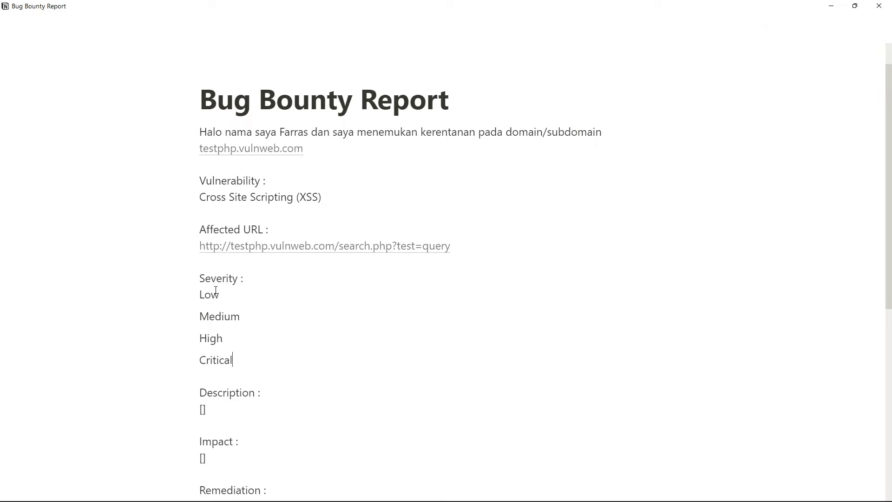
left_click_drag(243, 361, 198, 297)
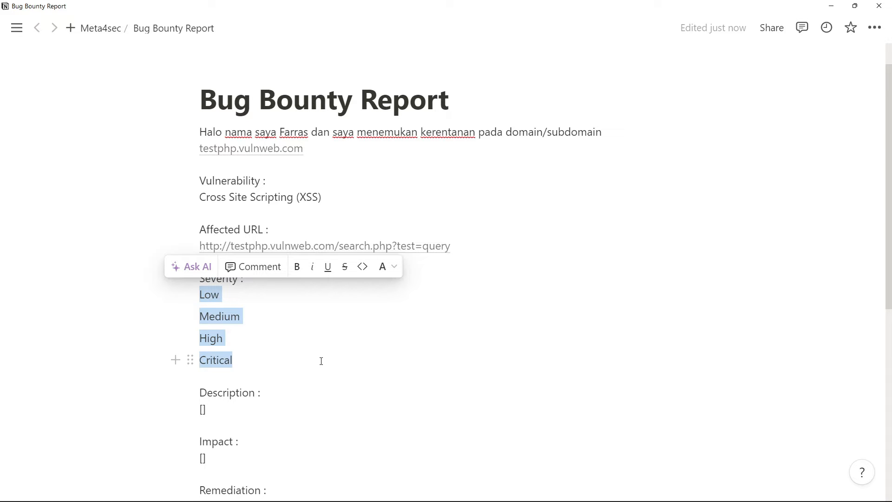
key("BackSpace")
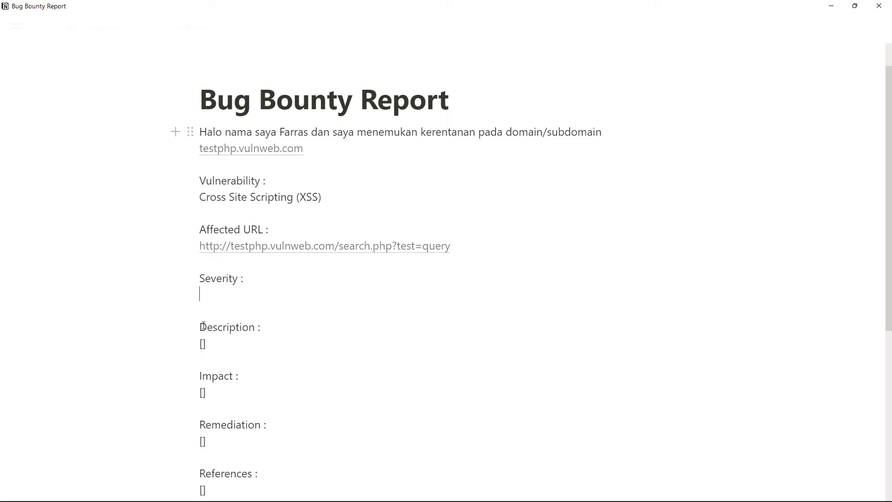
- Copy the vulnerability name Cross Site Scripting (XSS) from the report and open a new tab in Firefox
triple_click(237, 198)
key("ctrl+c")
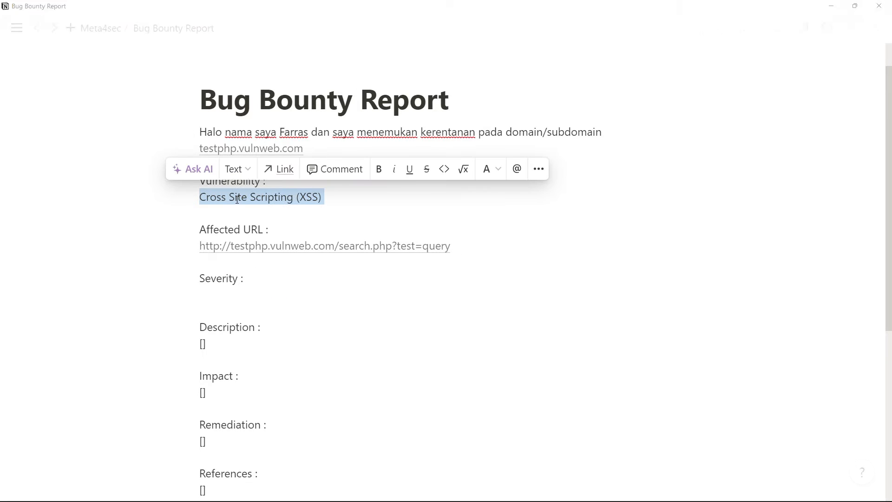
key("alt+Tab")
left_click(155, 11)
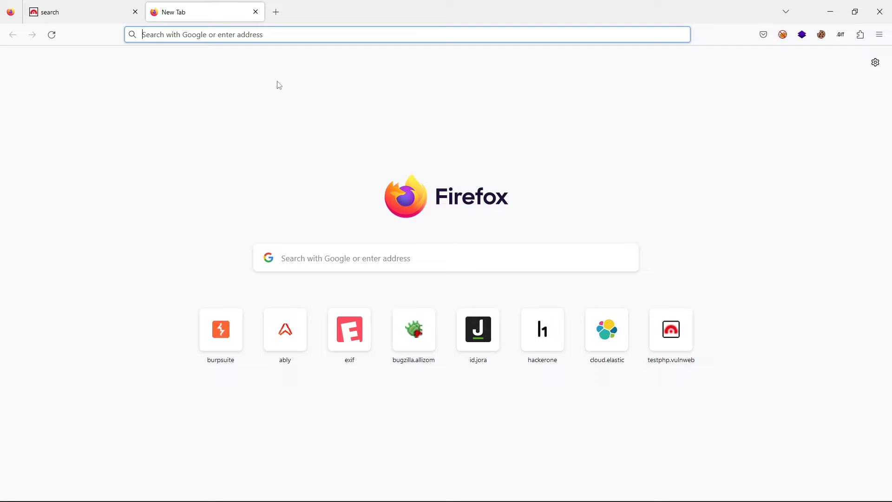
- Search Google for acunetix, open the Acunetix website and look through its home page
type("acunetix")
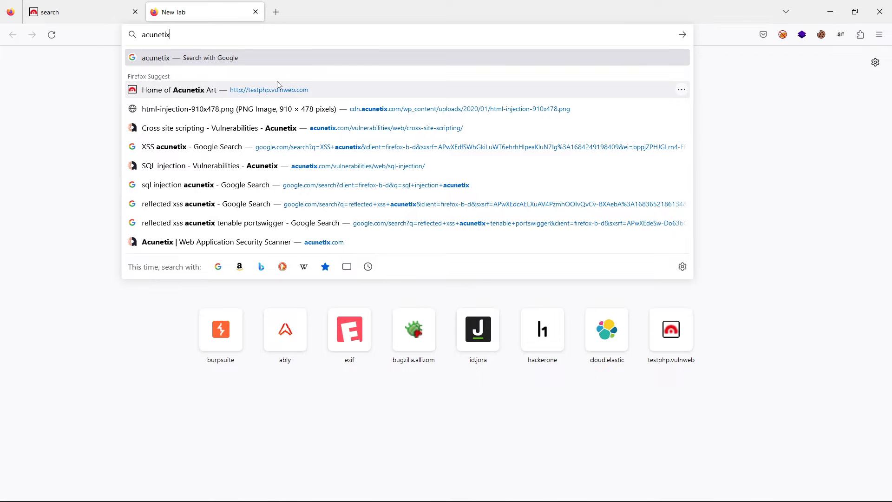
key("Return")
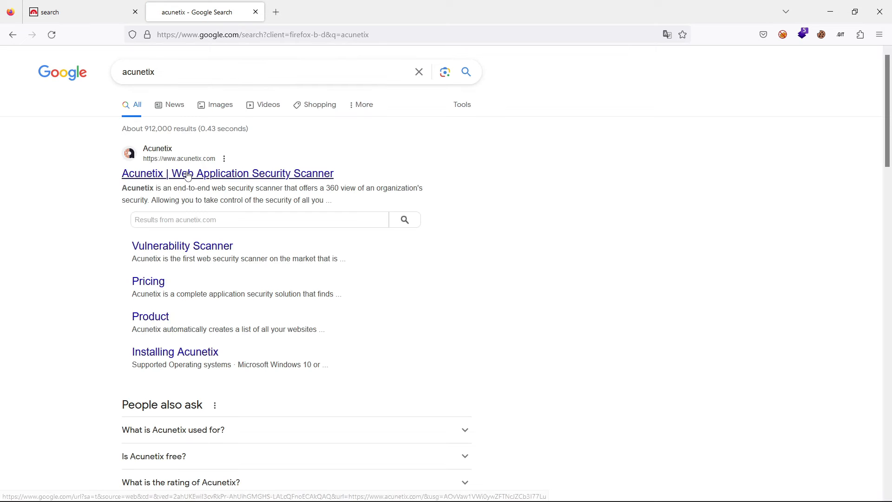
left_click(188, 176)
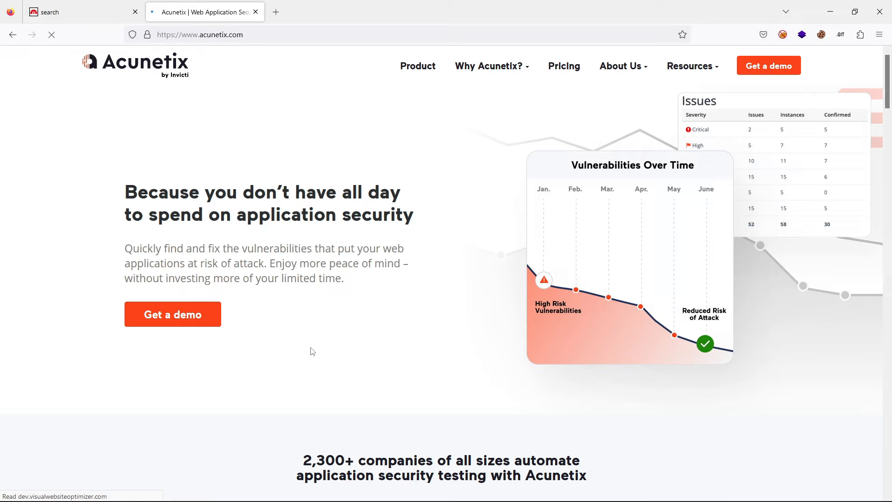
scroll(316, 372, "down", 9)
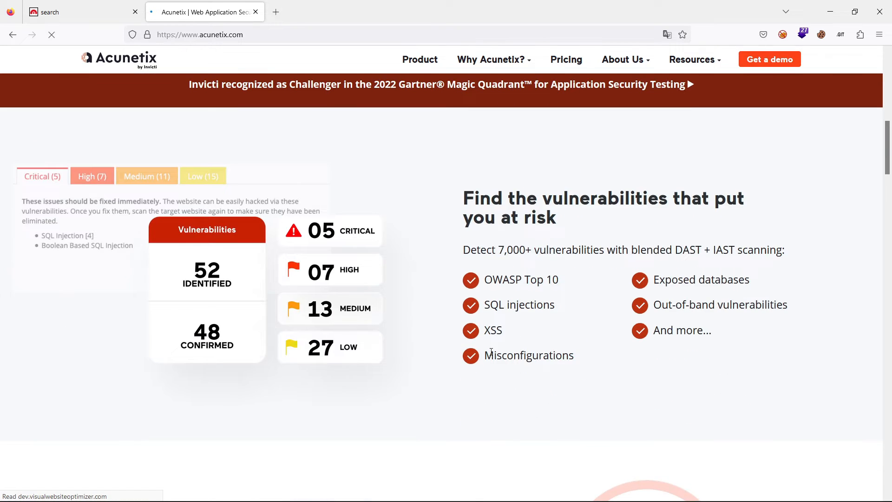
scroll(491, 353, "down", 2)
scroll(491, 355, "up", 8)
scroll(488, 355, "down", 9)
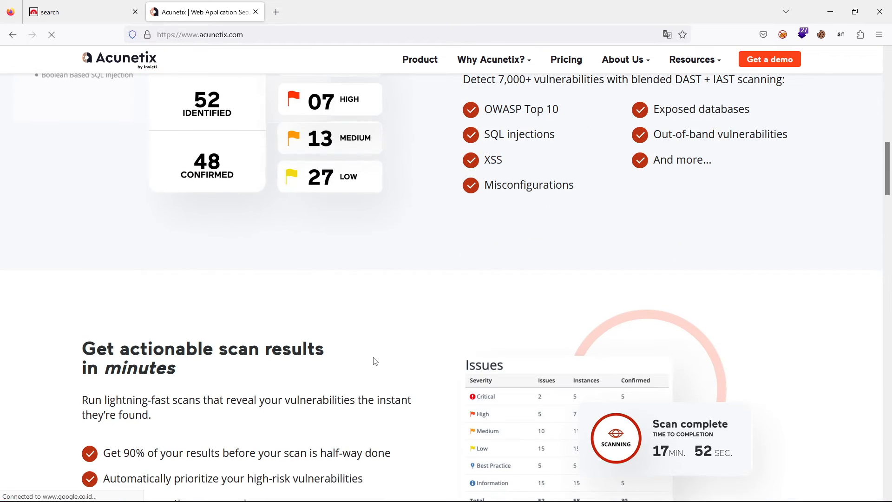
scroll(374, 361, "down", 4)
scroll(237, 267, "up", 10)
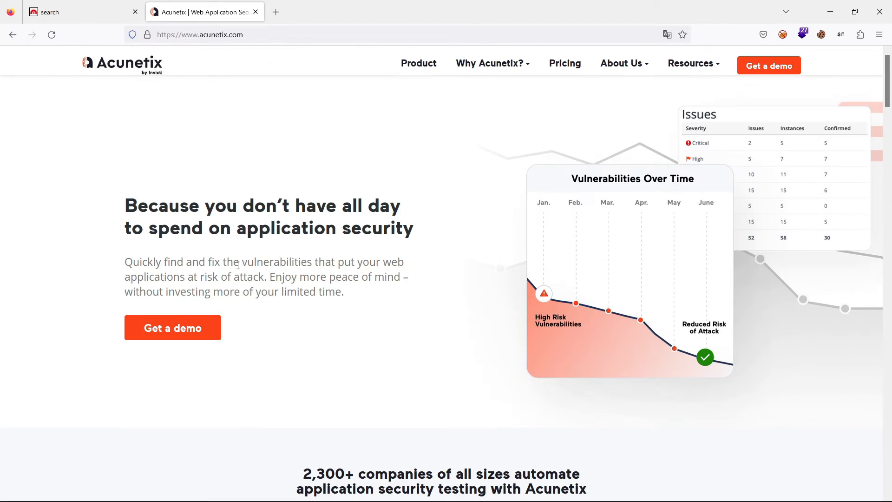
scroll(238, 265, "down", 1)
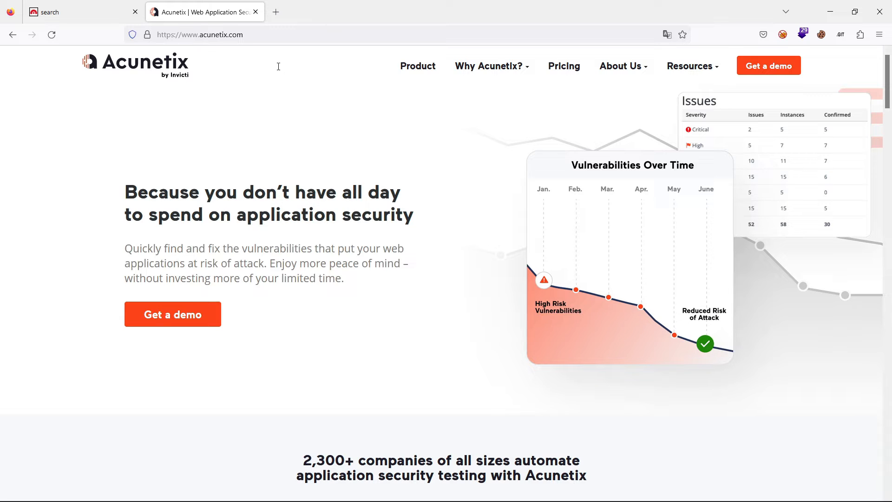
- Search for "Cross Site Scripting (XSS) acunetix" and open the Acunetix vulnerabilities page on cross site scripting
left_click(237, 34)
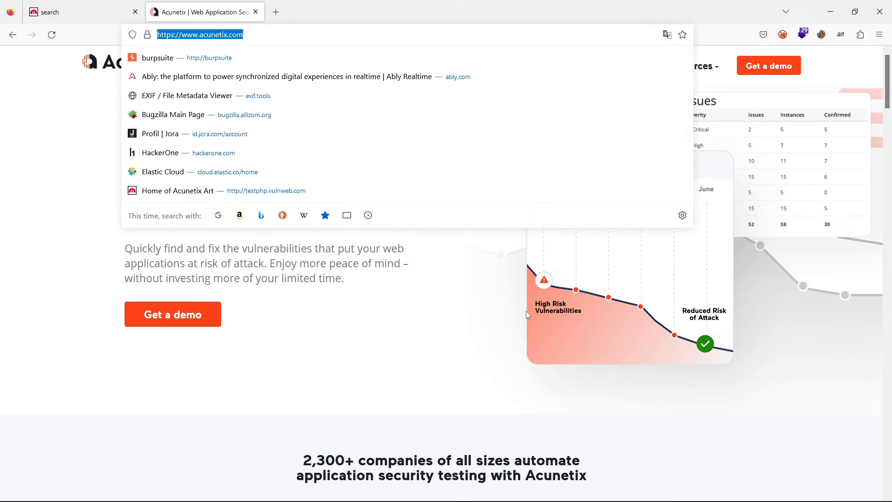
key("ctrl+v")
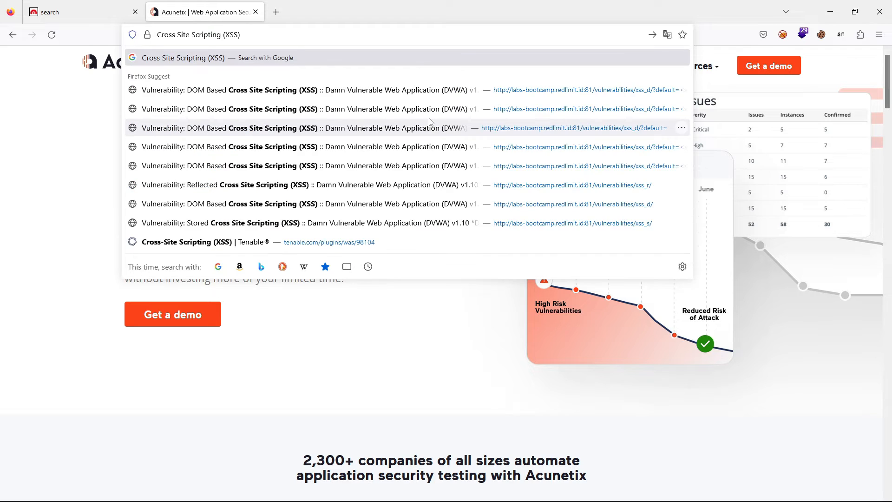
type("acune")
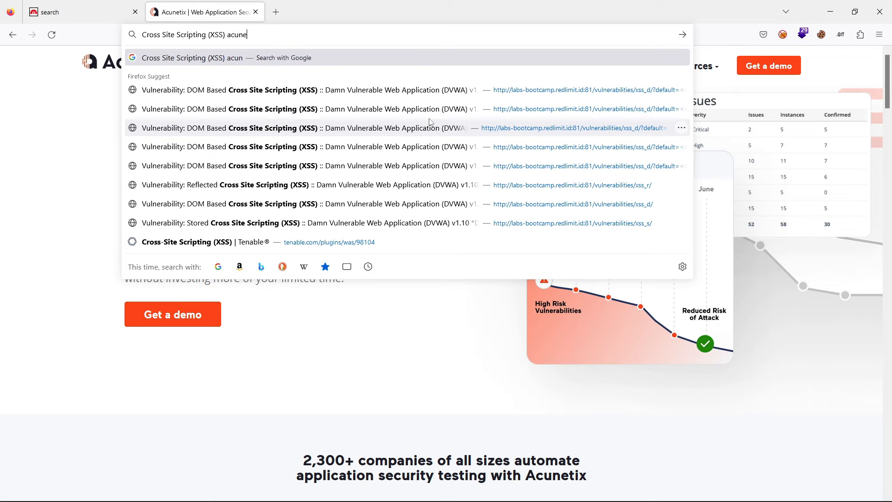
type("tix")
key("Return")
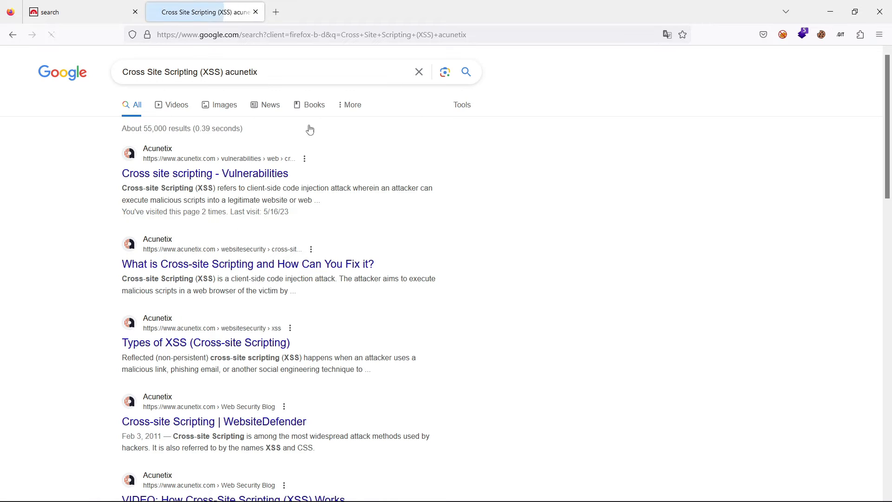
left_click_drag(335, 176, 224, 179)
left_click(224, 178)
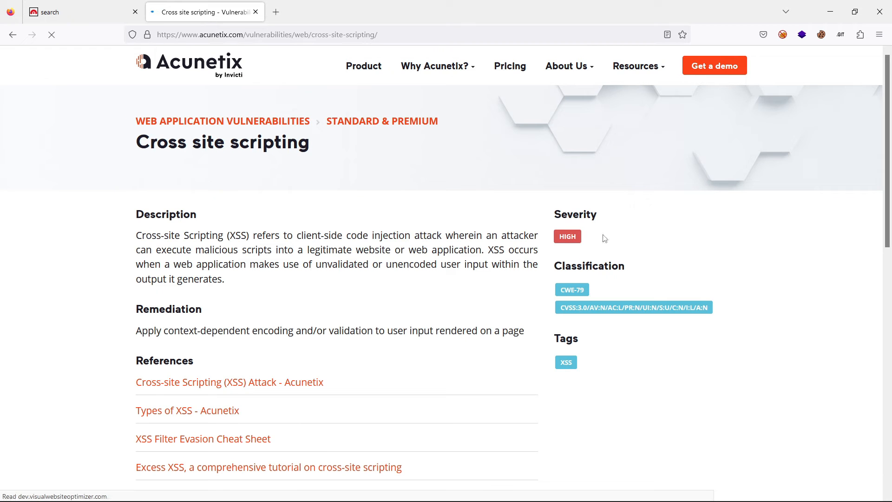
- Check the severity rating on the Acunetix page and enter High under Severity in the Notion report
double_click(567, 236)
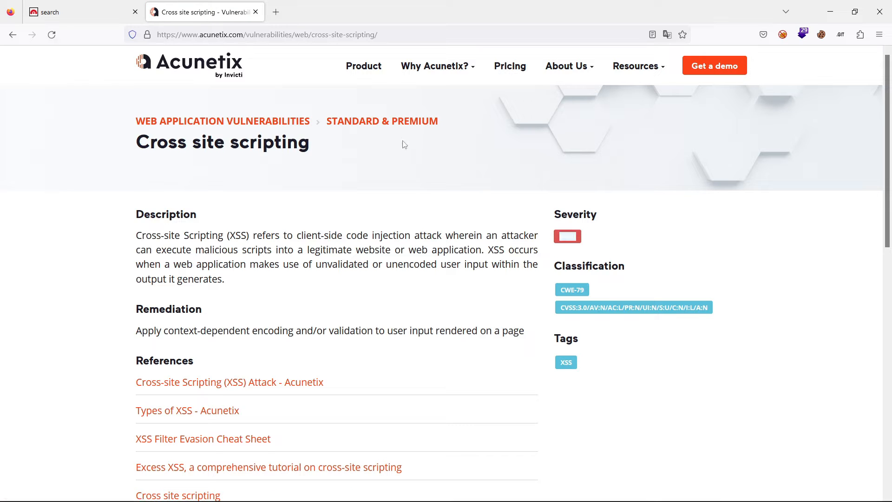
left_click(308, 214)
key("alt+Tab")
left_click(263, 488)
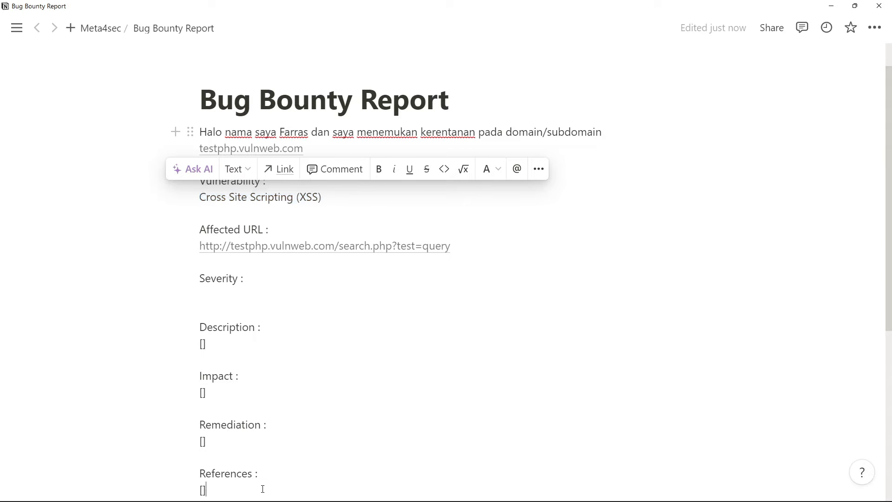
scroll(213, 478, "down", 3)
scroll(215, 418, "up", 2)
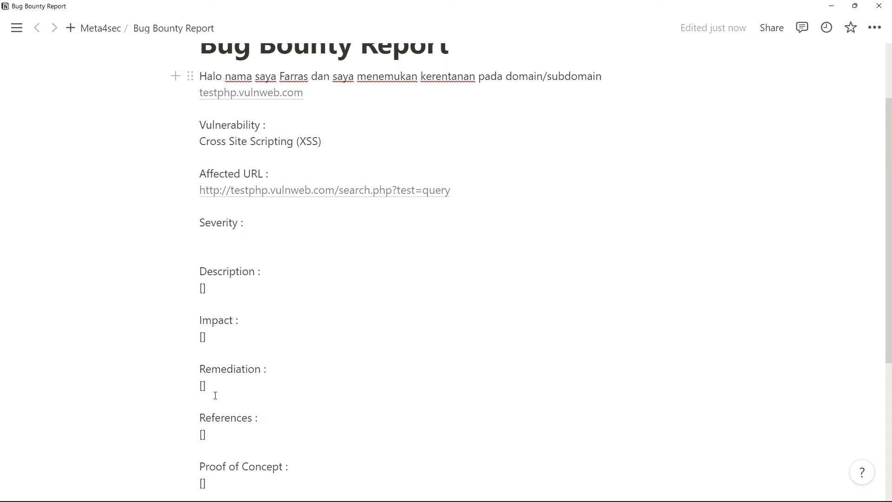
left_click(218, 235)
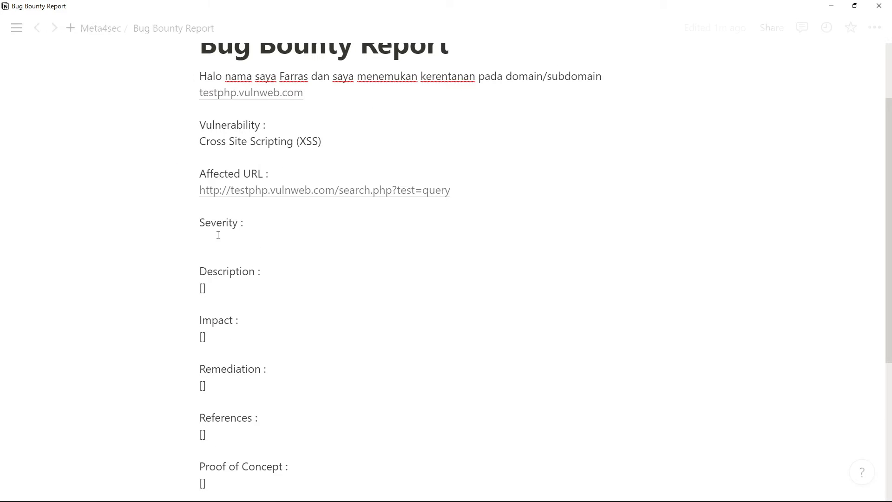
type("High")
key("Return")
key("BackSpace")
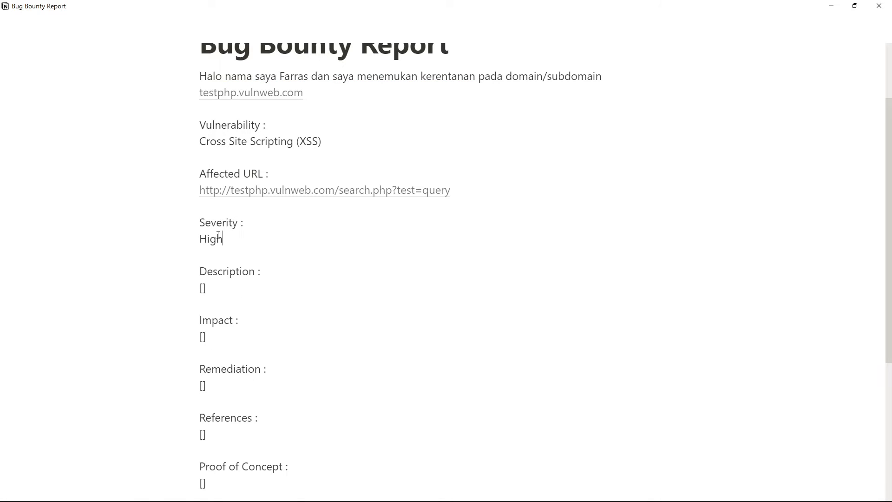
- Clear the placeholder under Description in the Notion report after consulting the Acunetix page in Firefox
key("alt+Tab")
key("alt+Tab")
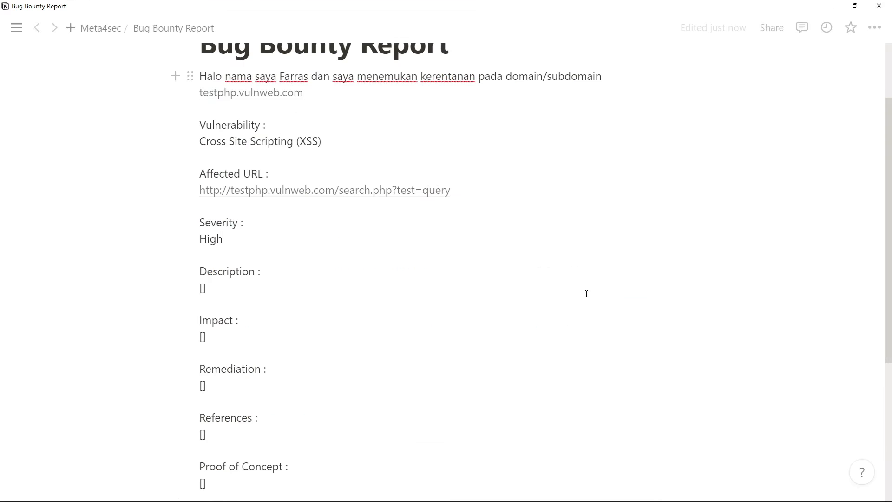
key("alt+Tab")
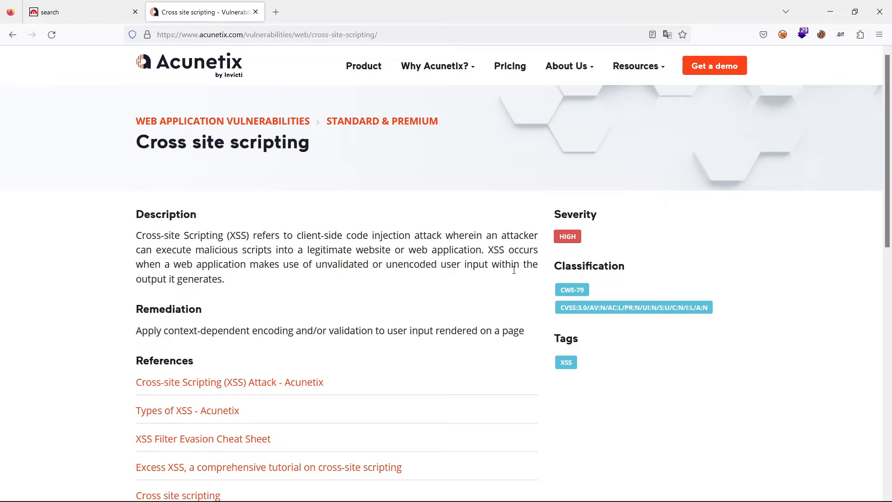
key("alt+Tab")
left_click(221, 288)
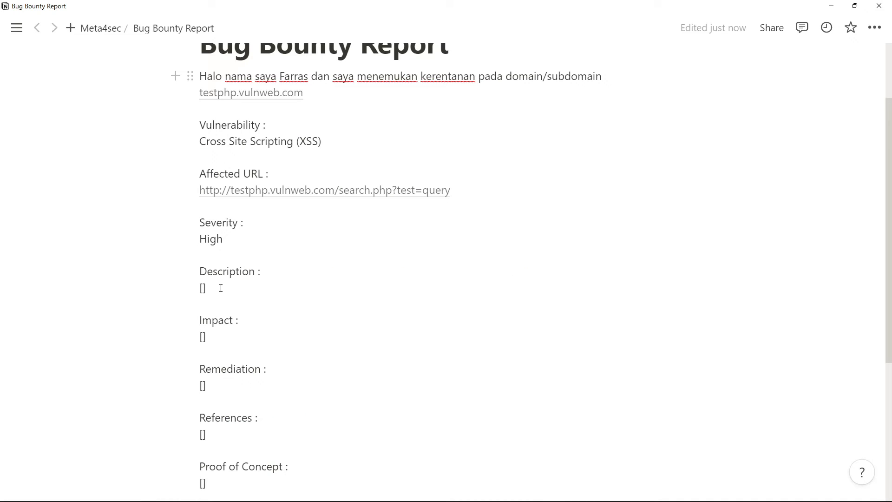
key("BackSpace")
key("BackSpace")
- Examine the Description paragraph on the Acunetix cross site scripting page alongside the report's Description section
key("alt+Tab")
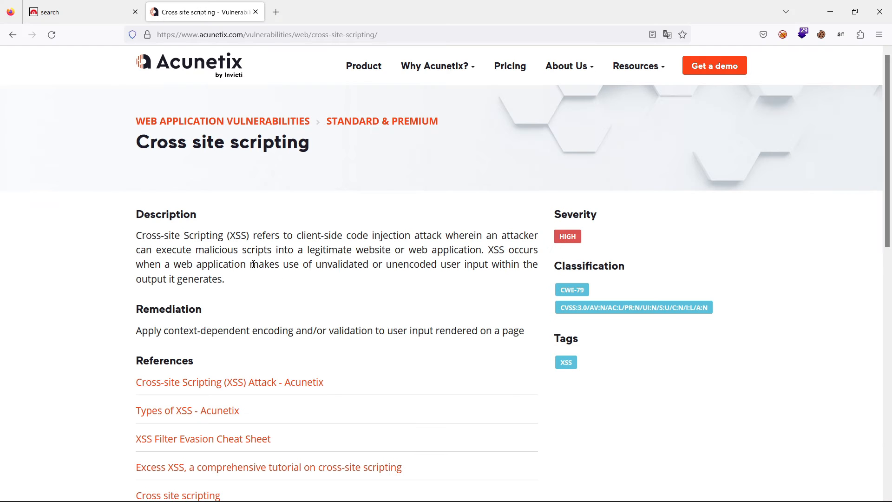
left_click_drag(135, 242, 251, 288)
key("alt+Tab")
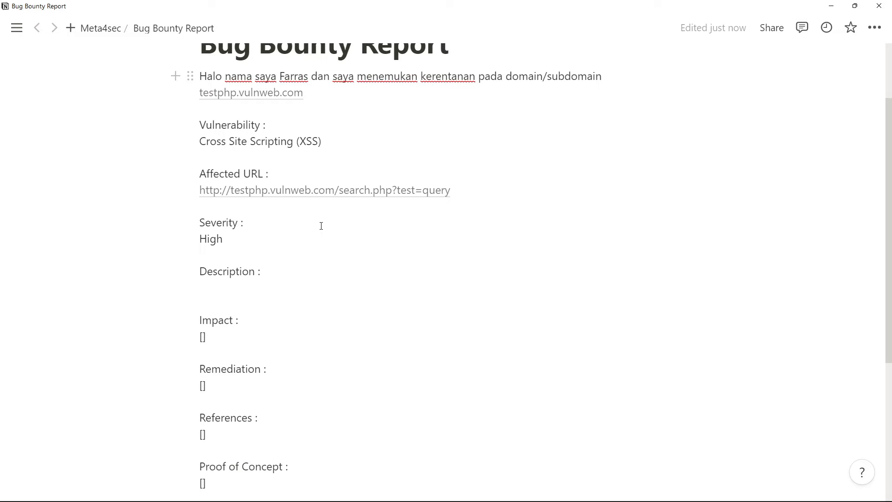
key("alt+Tab")
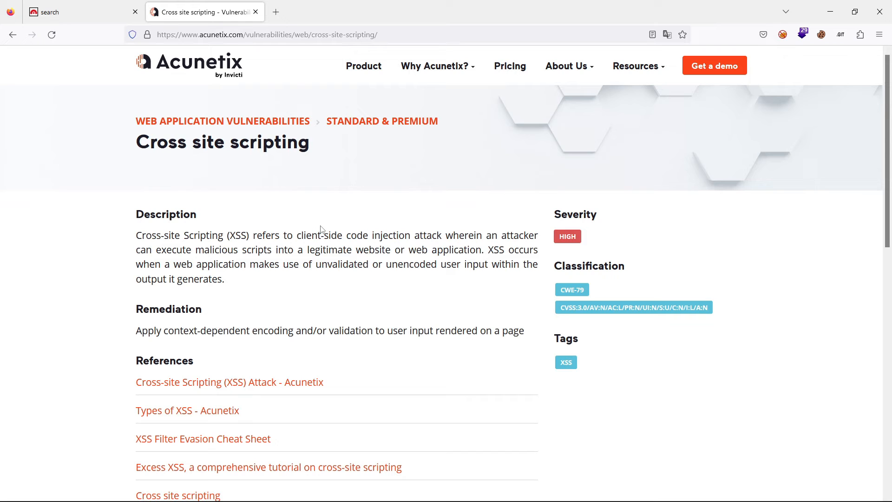
key("alt+Tab")
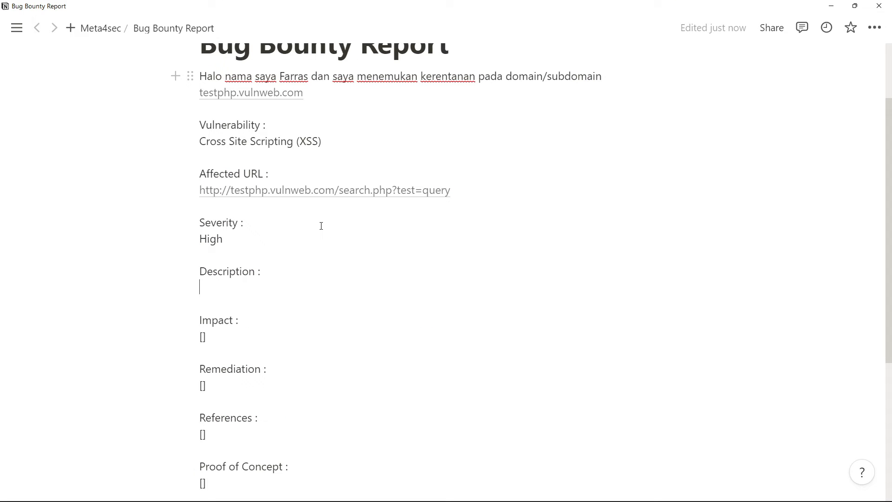
- Switch to Firefox and search for "translate english to indo" in a new tab
key("alt+Tab")
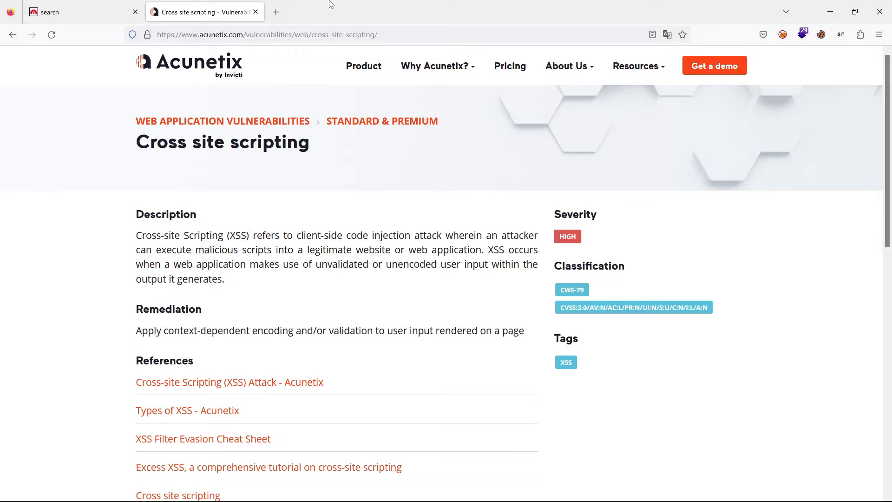
left_click(276, 5)
key("Down")
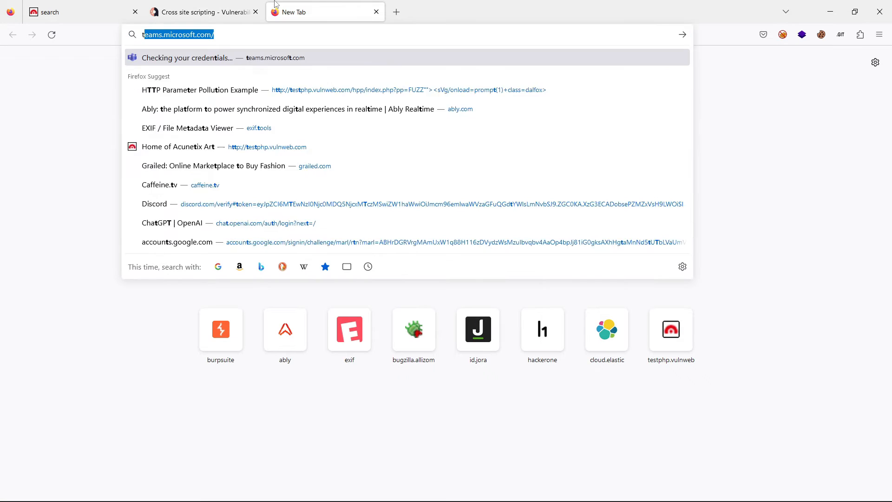
type("translate english to indo")
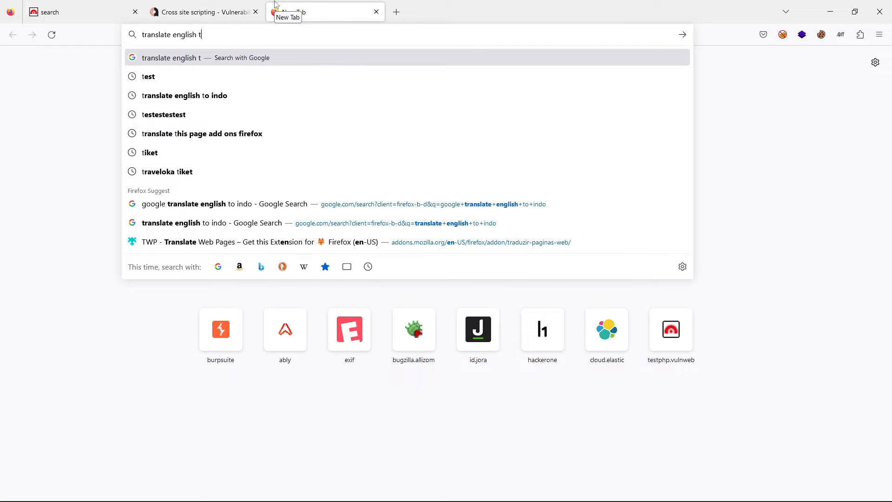
key("Return")
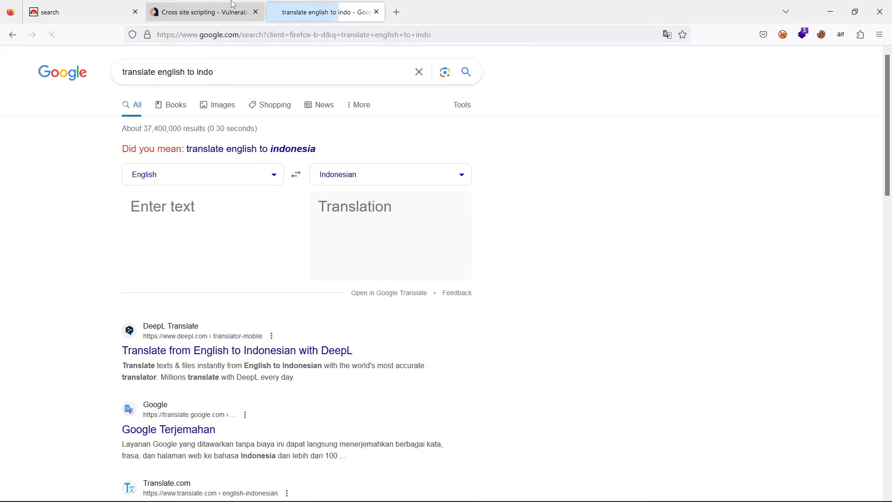
- Copy the Description paragraph from the Acunetix page and paste it into the English-to-Indonesian translator as the source text
left_click(222, 6)
triple_click(167, 233)
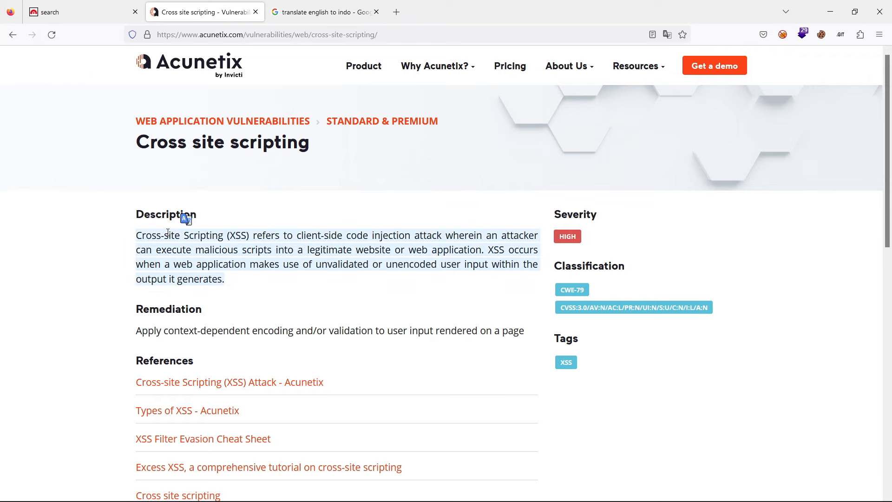
key("ctrl+c")
key("ctrl+Tab")
left_click(154, 204)
key("ctrl+v")
left_click(154, 204)
key("ctrl+v")
key("ctrl+a")
key("BackSpace")
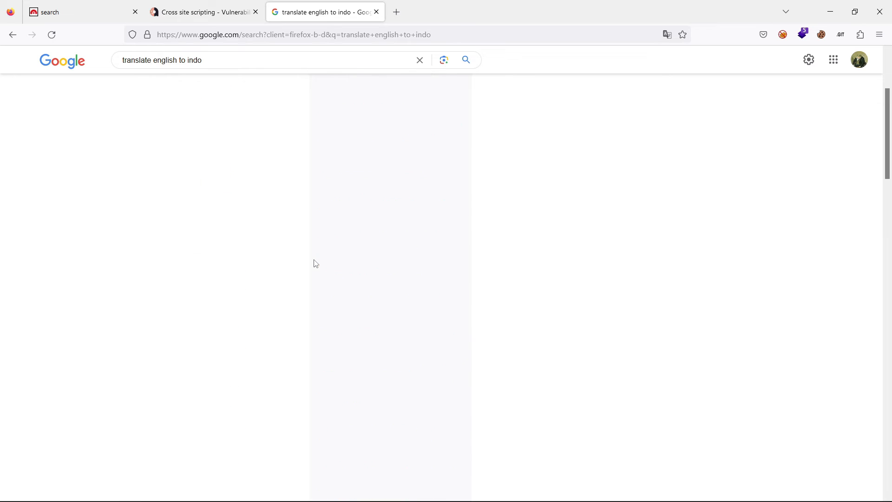
key("ctrl+v")
scroll(314, 264, "up", 4)
scroll(314, 263, "down", 1)
scroll(314, 264, "down", 2)
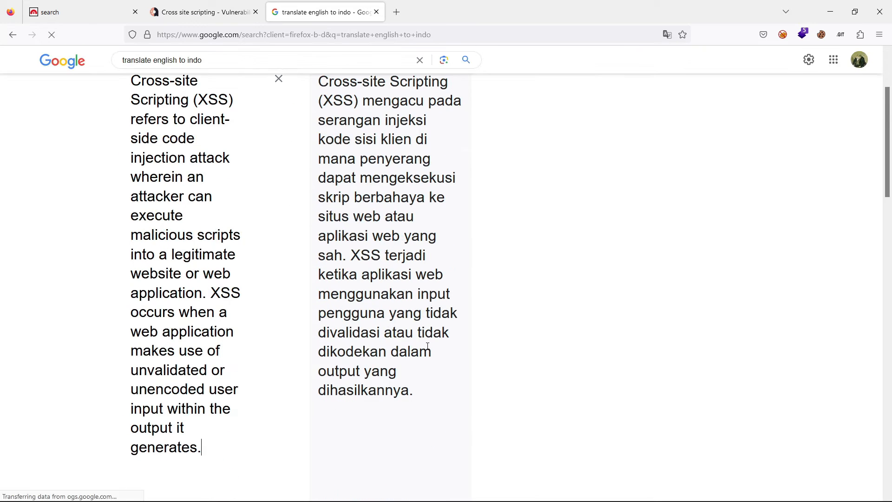
- Copy the Indonesian translation and paste it under Description in the Notion report
scroll(333, 441, "down", 2)
left_click(322, 392)
left_click(222, 7)
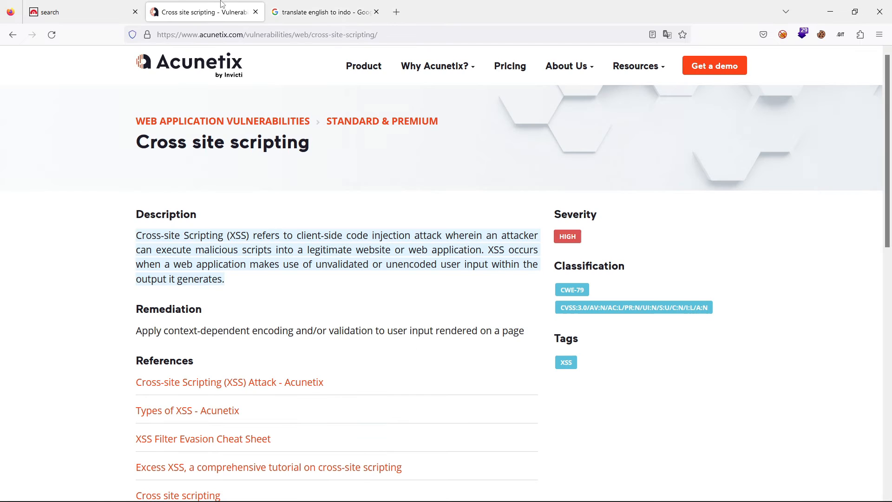
key("alt+Tab")
key("ctrl+v")
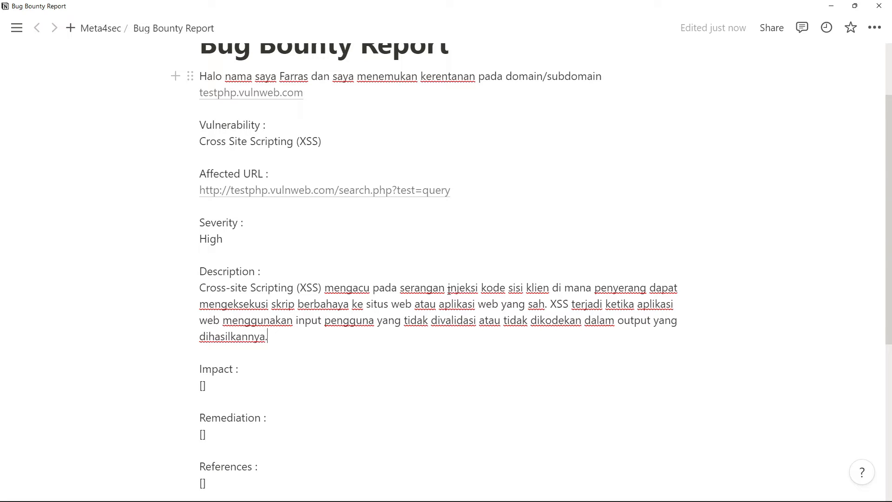
- Replace "kode" with "script atau payload pada" in the first sentence of the Description
double_click(493, 288)
type("script ")
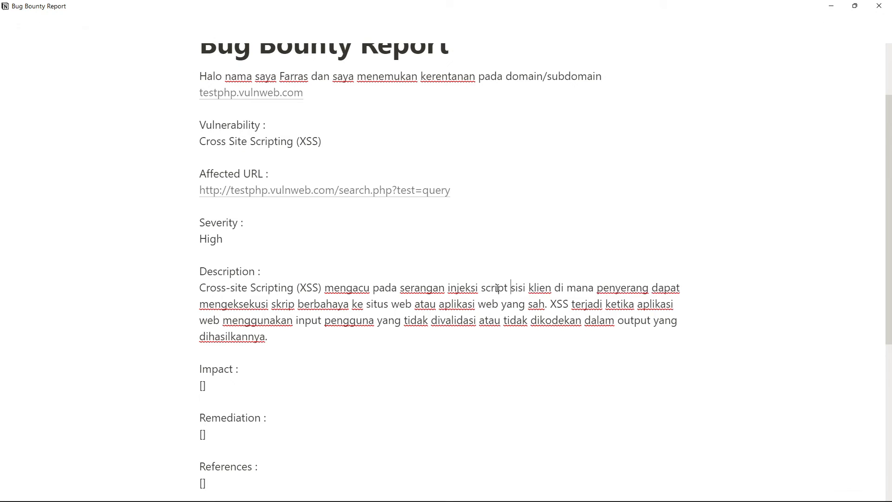
type("atau payload ")
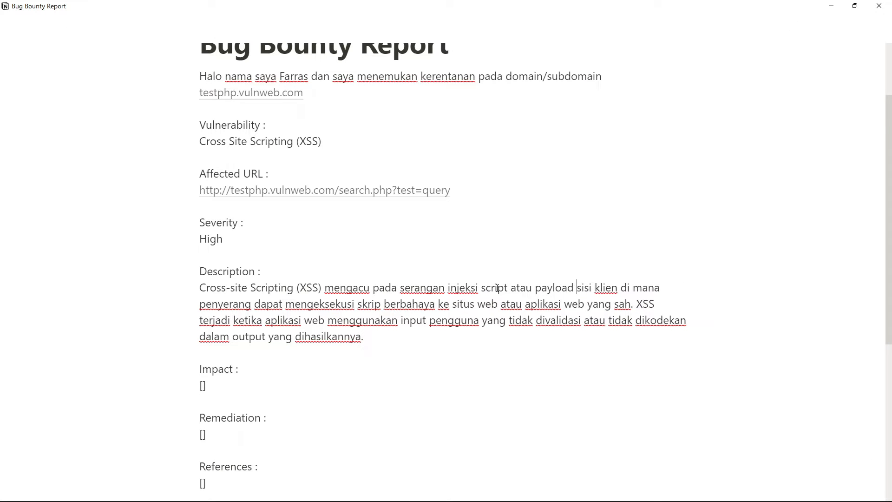
type("pada")
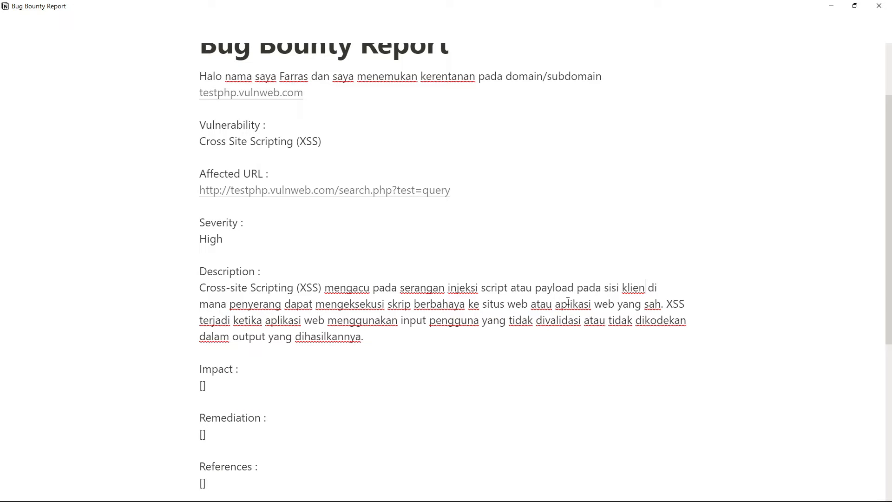
- Replace "sisi klien" with "client side" in the Description's first sentence
key("ctrl+BackSpace")
key("ctrl+BackSpace")
type("cleint")
key("BackSpace")
key("BackSpace")
key("BackSpace")
key("BackSpace")
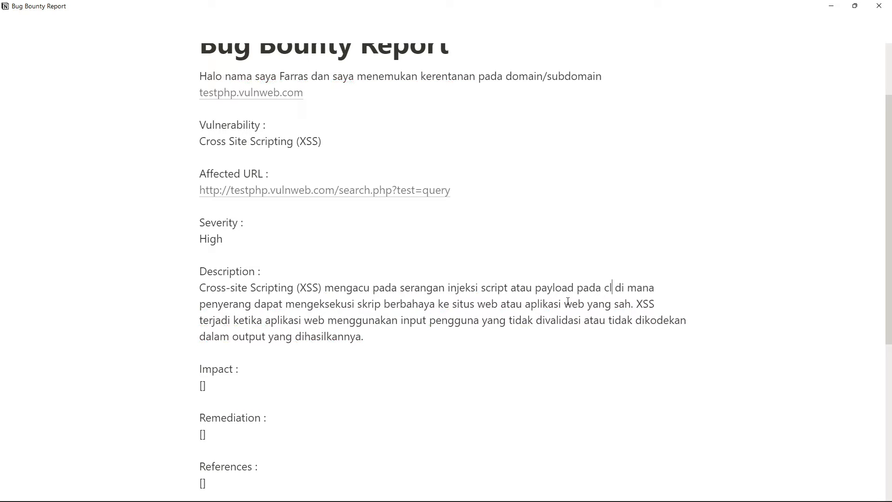
type("ient side")
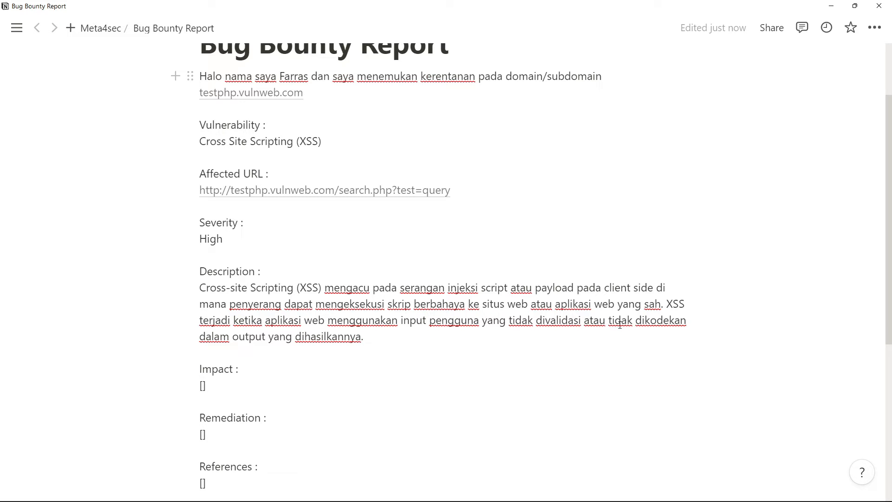
- Change "skrip" to "script" in the Description and end its last sentence after "divalidasi", keeping a blank line before Impact
double_click(392, 309)
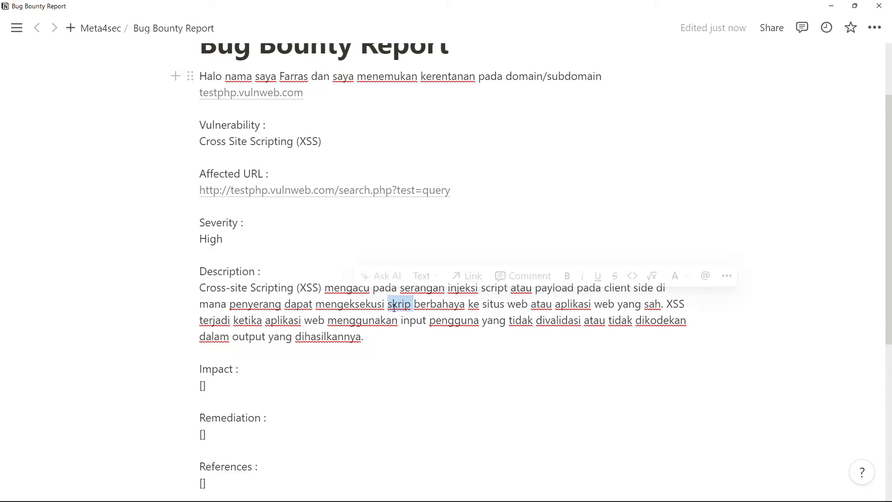
type("script")
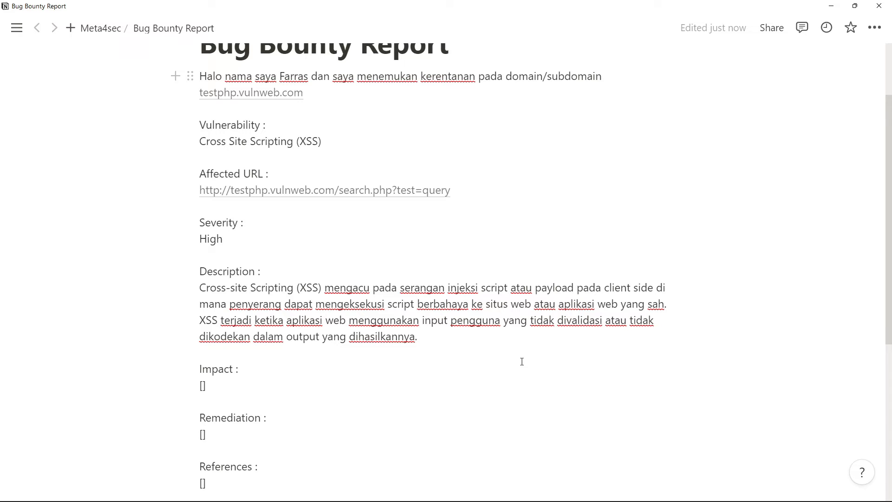
left_click_drag(432, 347, 606, 324)
key("BackSpace")
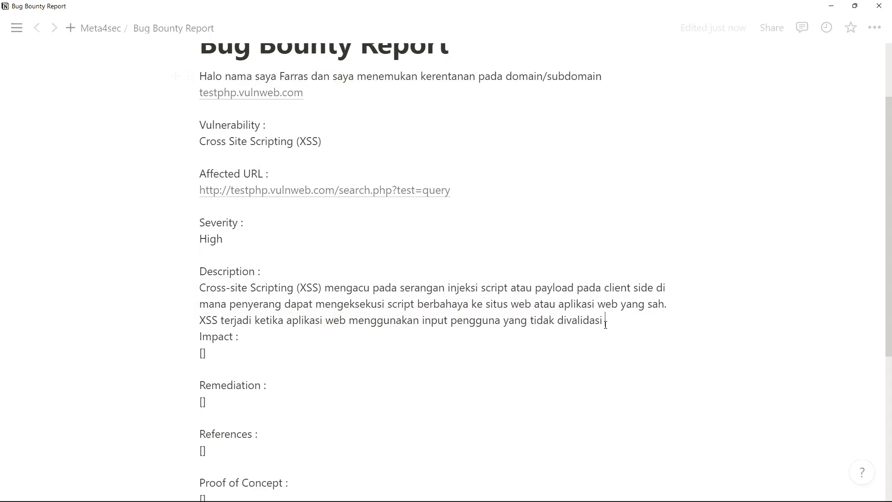
type(".")
key("Return")
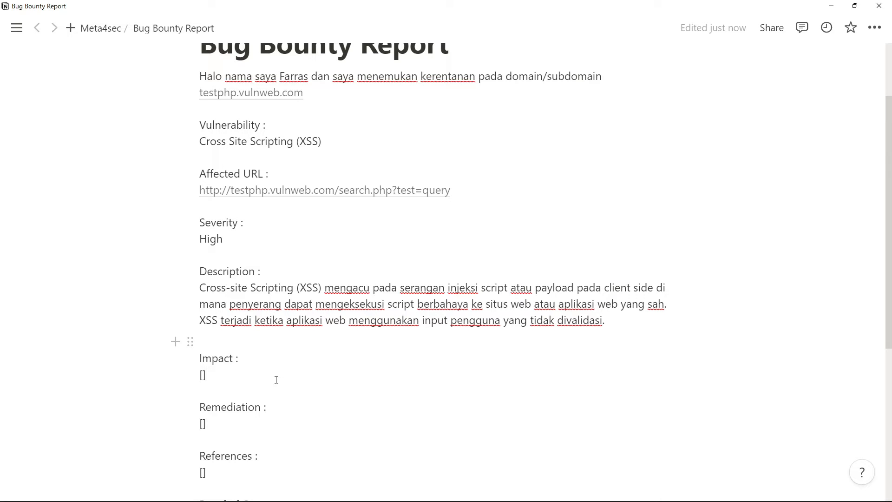
- Examine the Description and Remediation sections of the Acunetix page for content suited to the report's Impact section
key("alt+Tab")
triple_click(147, 238)
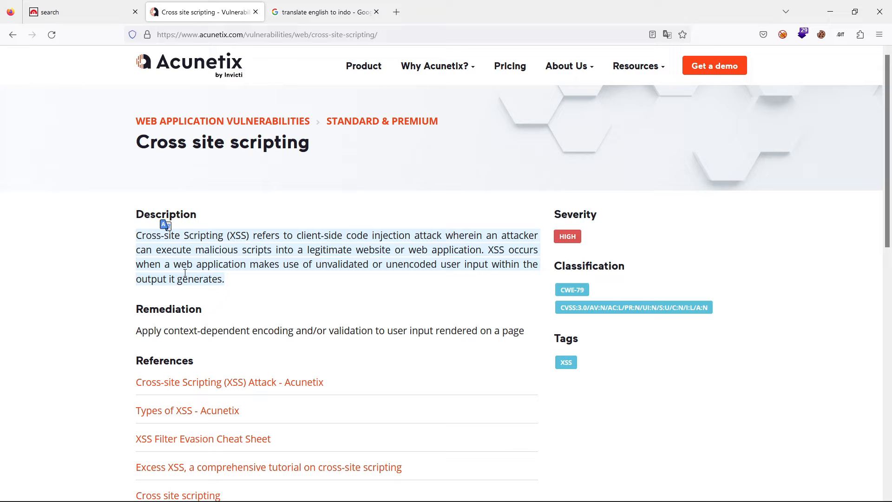
key("alt+Tab")
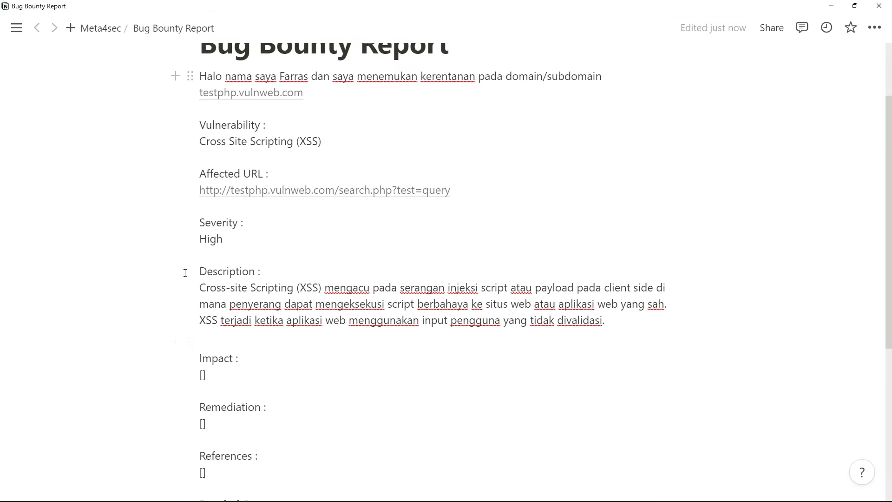
scroll(253, 369, "down", 1)
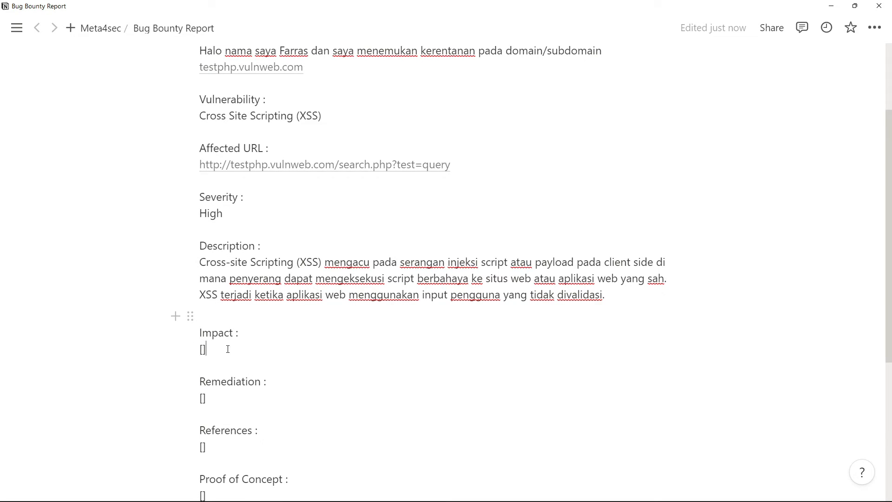
key("alt+Tab")
triple_click(179, 331)
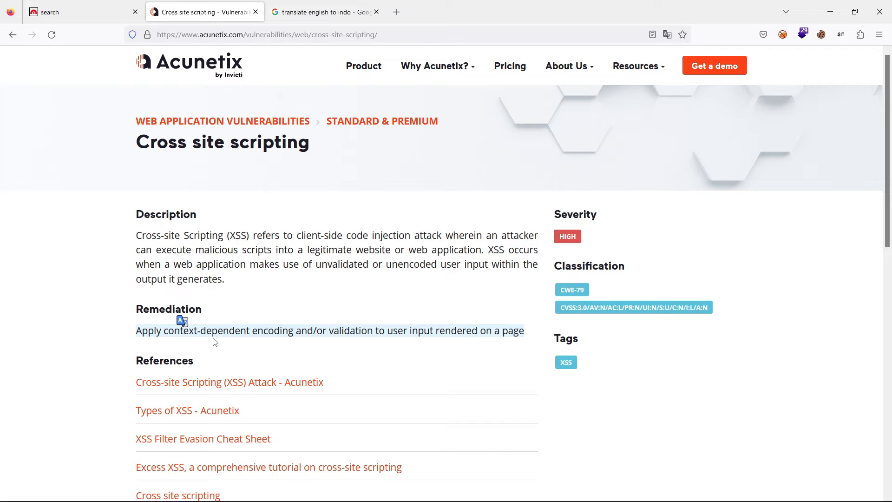
left_click(135, 309)
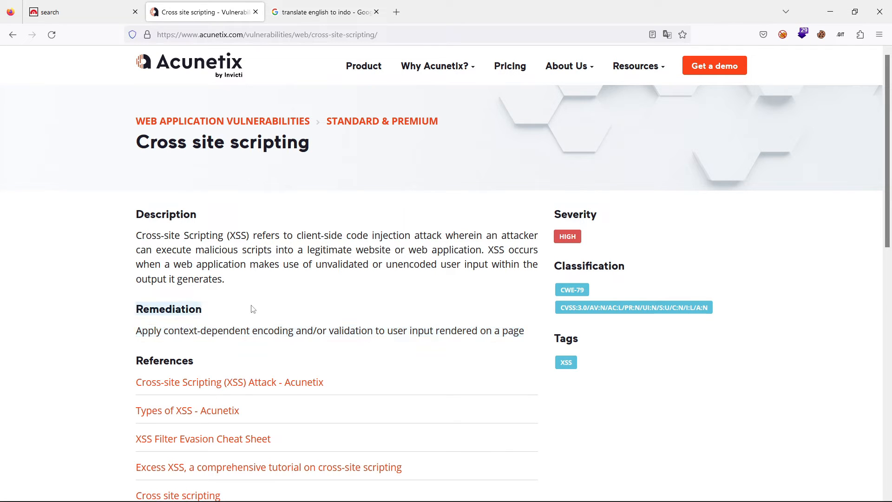
- Search for "cross site scripting dampak" in a new browser tab
left_click(328, 4)
key("ctrl+t")
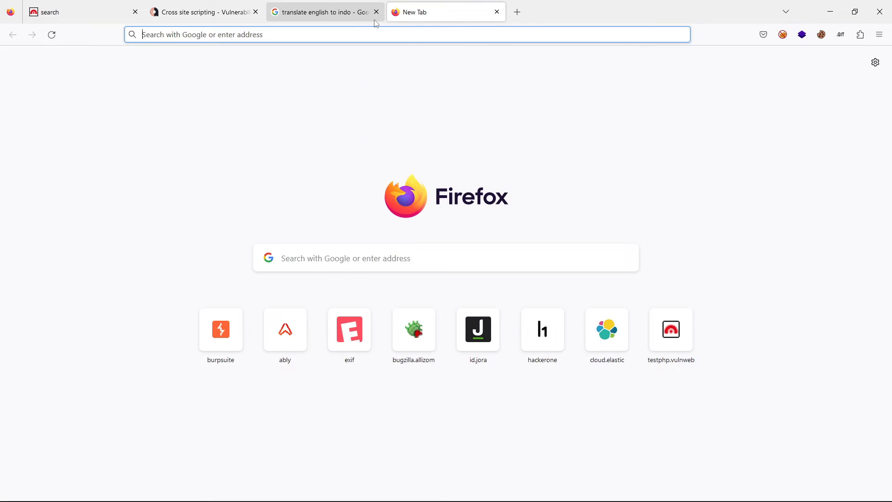
type("cross s")
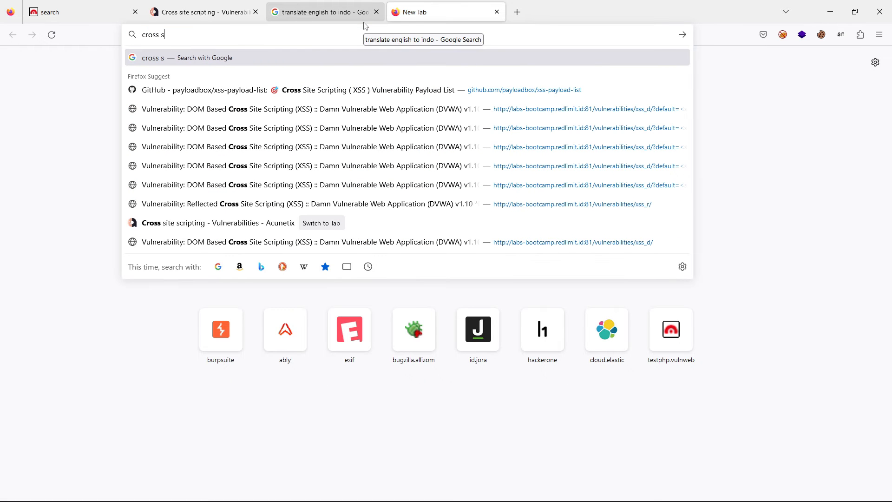
type("ite scripting impac")
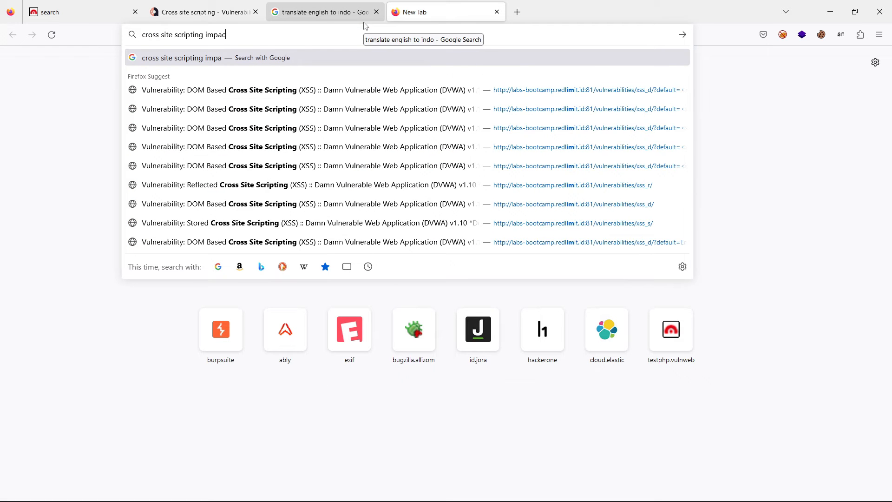
type("t damage")
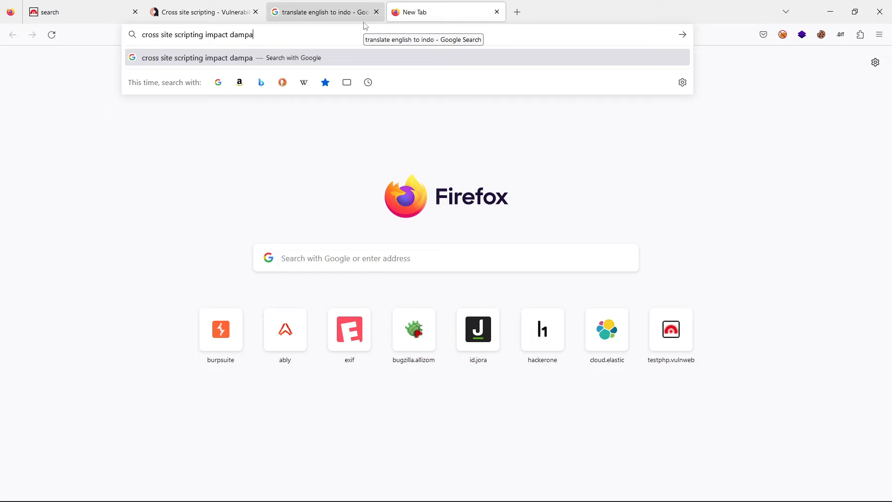
key("ctrl+BackSpace")
key("ctrl+BackSpace")
type("dampak")
key("Return")
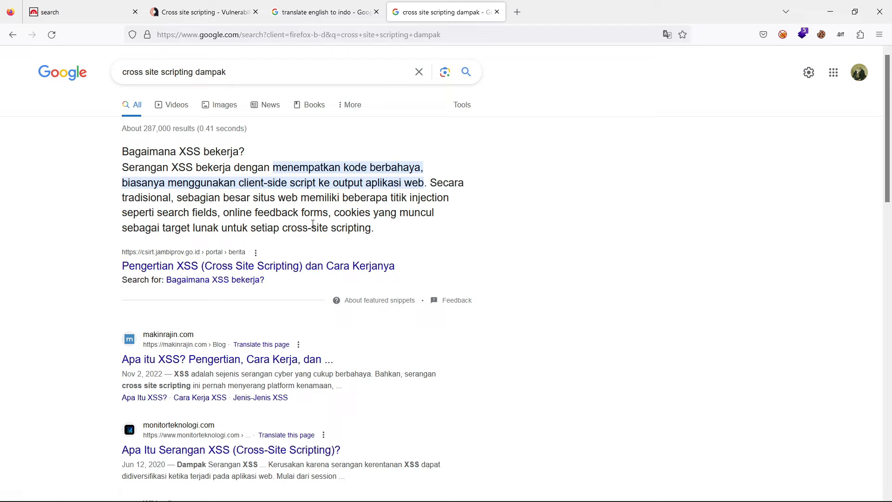
- Copy the first sentence of the featured XSS snippet and paste it under Impact in the Notion report in place of the brackets
scroll(219, 251, "down", 1)
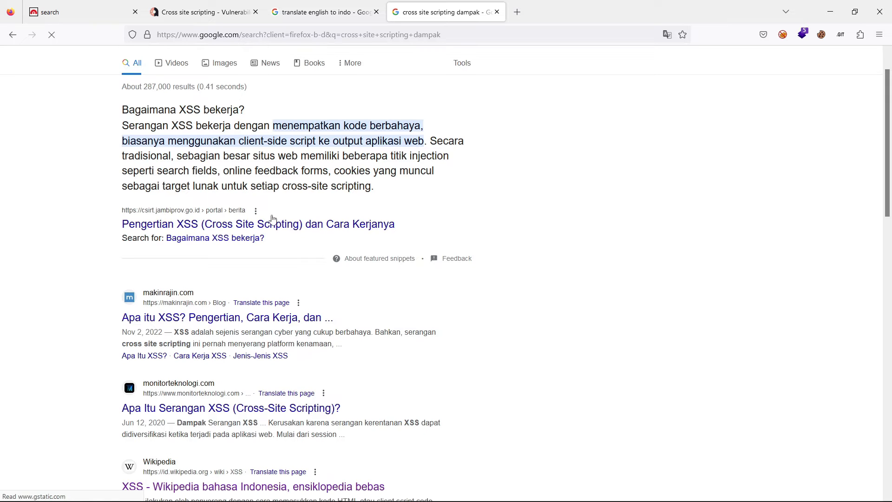
scroll(200, 367, "down", 3)
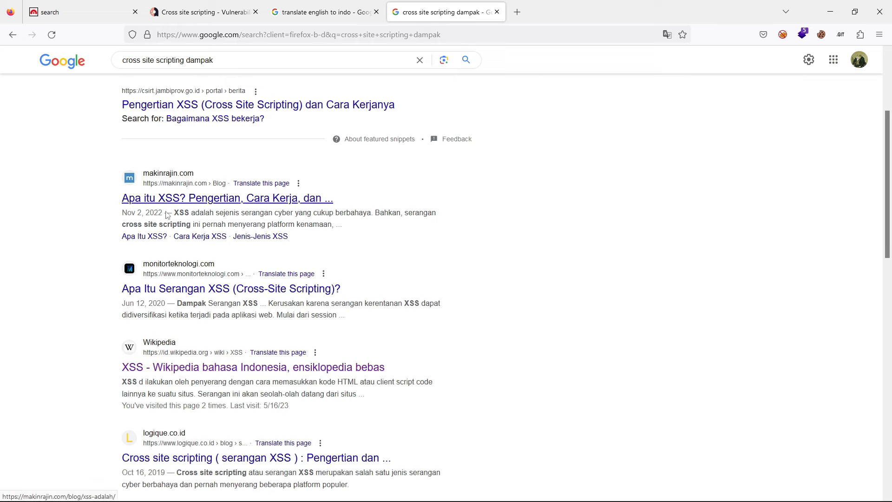
scroll(177, 393, "down", 4)
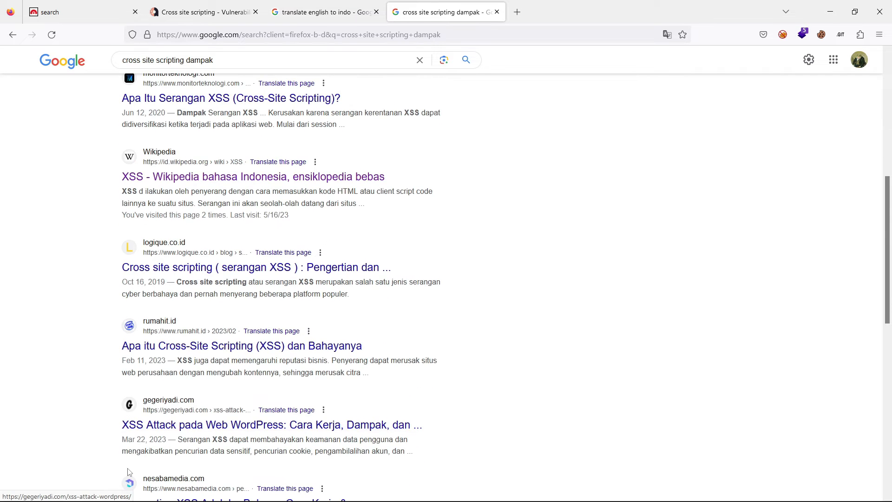
scroll(129, 471, "up", 5)
scroll(135, 467, "up", 4)
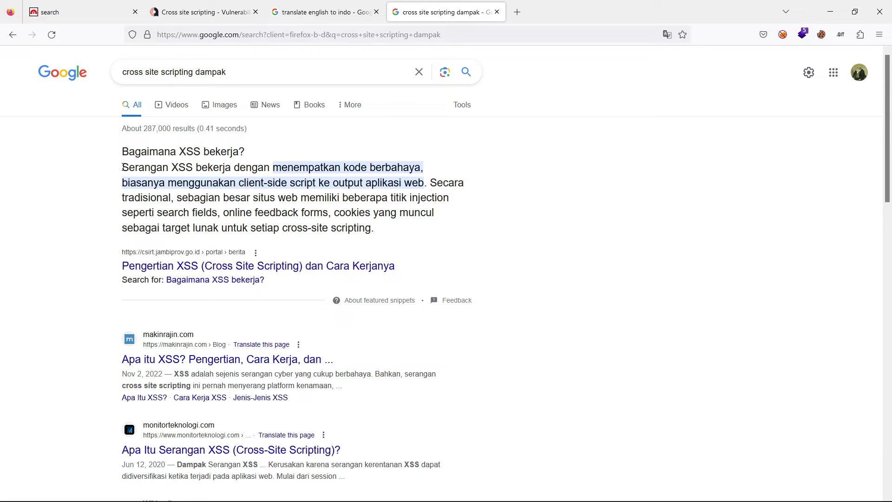
left_click_drag(123, 167, 424, 178)
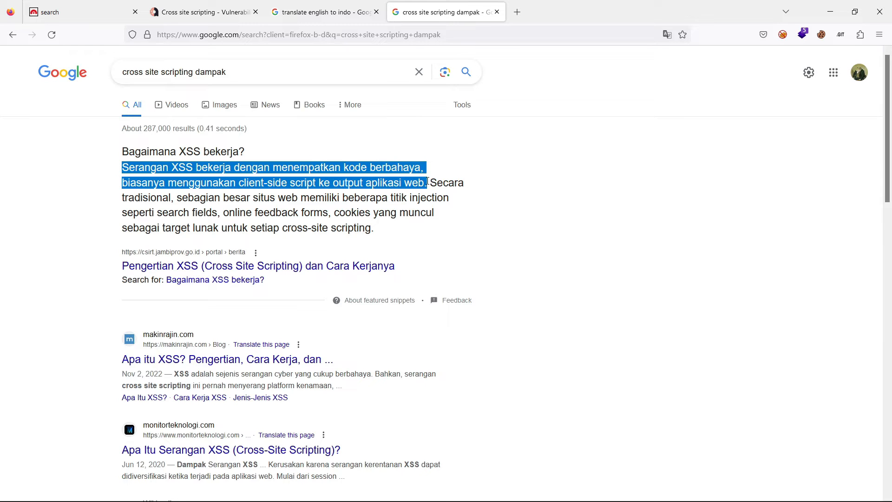
key("alt+Tab")
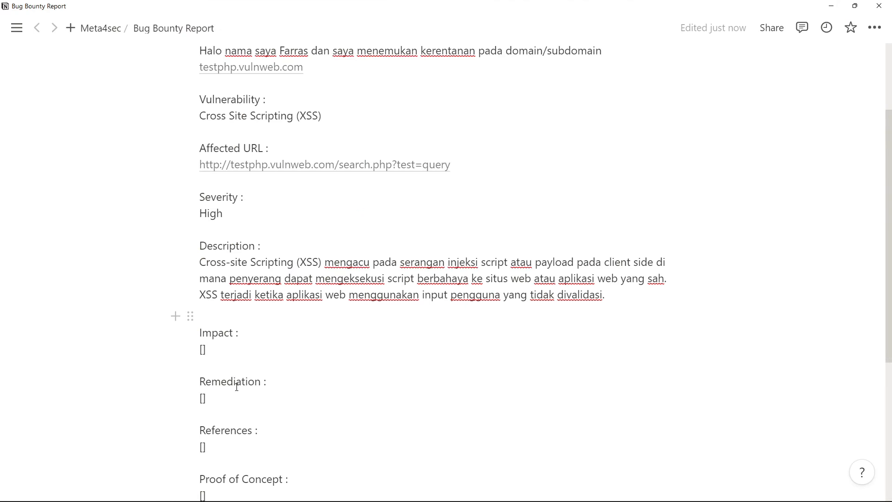
key("BackSpace")
key("BackSpace")
type("Serangan XSS bekerja dengan menempatkan kode berbahaya, biasanya menggunakan client-side script ke output aplikasi web.")
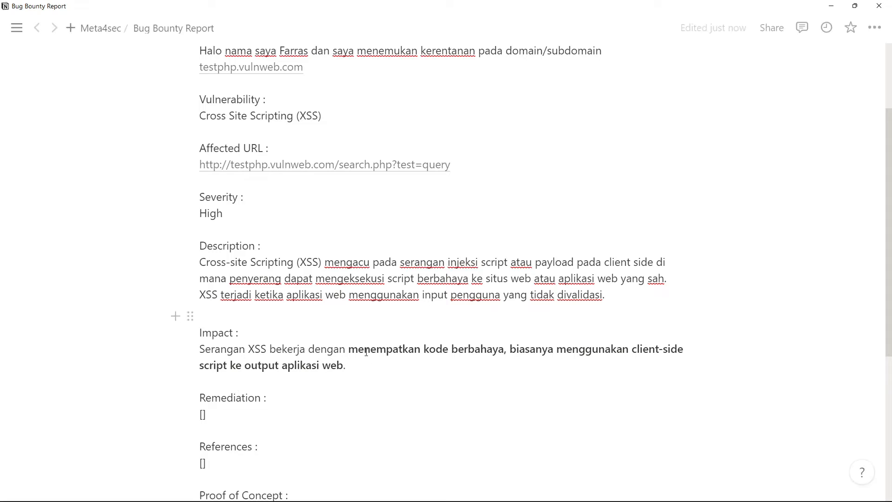
- Remove the bold formatting from "menempatkan kode berbahaya, biasanya menggunakan client-side script ke output aplikasi web." under Impact
left_click_drag(349, 349, 359, 365)
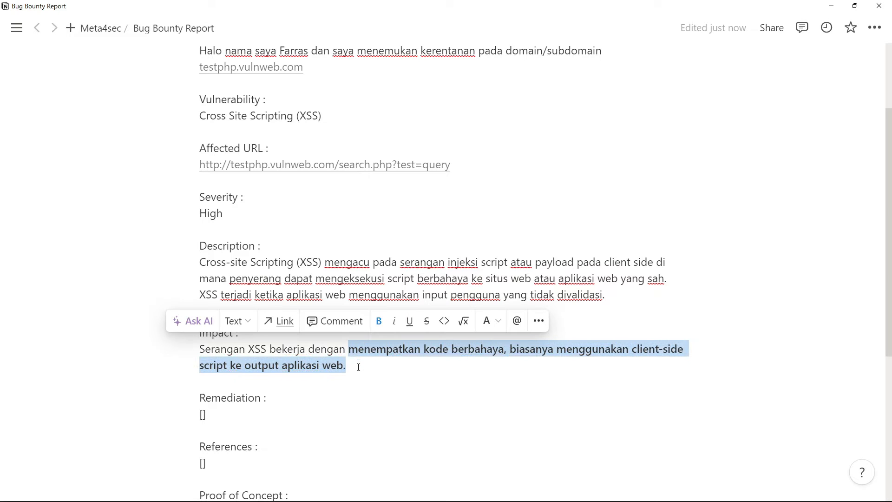
left_click(378, 320)
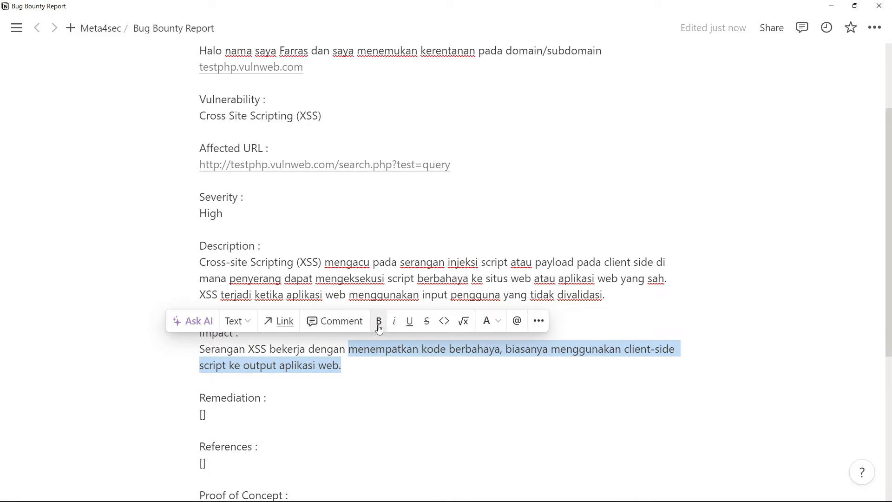
left_click(374, 366)
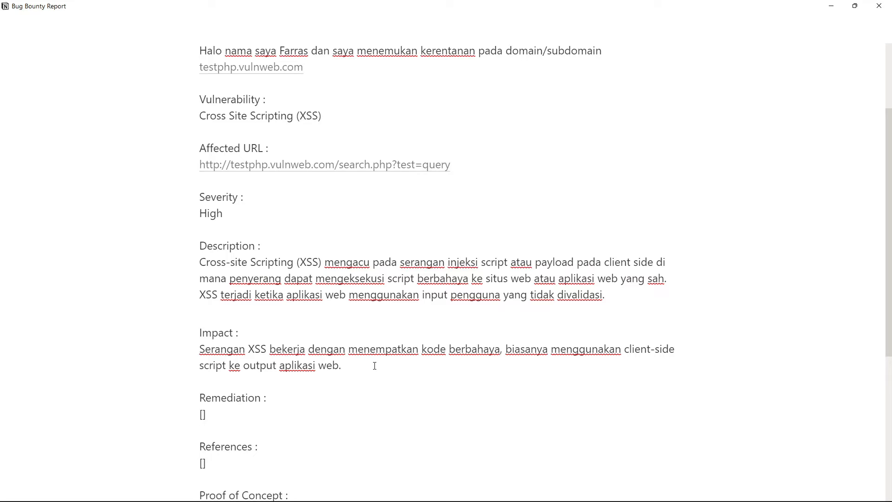
- Append "XSS ini bisa dimanfaatkan menjadi serangan seperti cookie stealing, web defacement, dan lain sebagainya." to the Impact paragraph
type("XSS")
type("ini bisa dimanfaatkan menja")
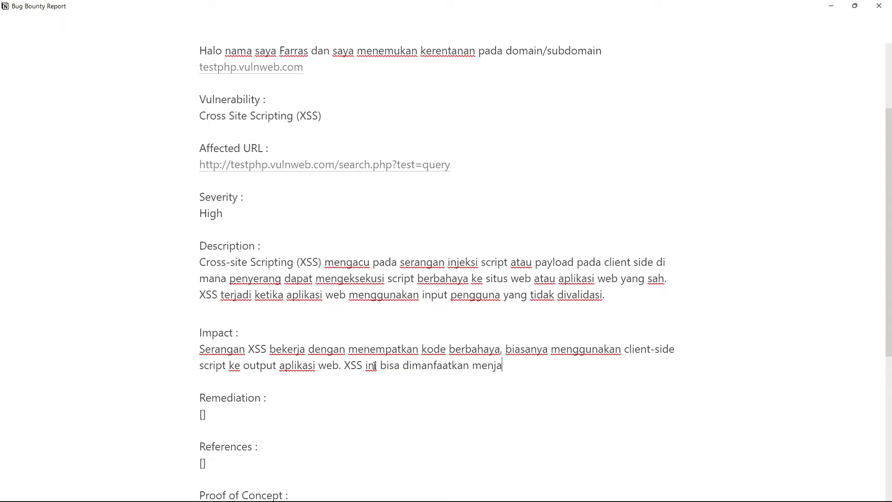
type("di serangan cookie")
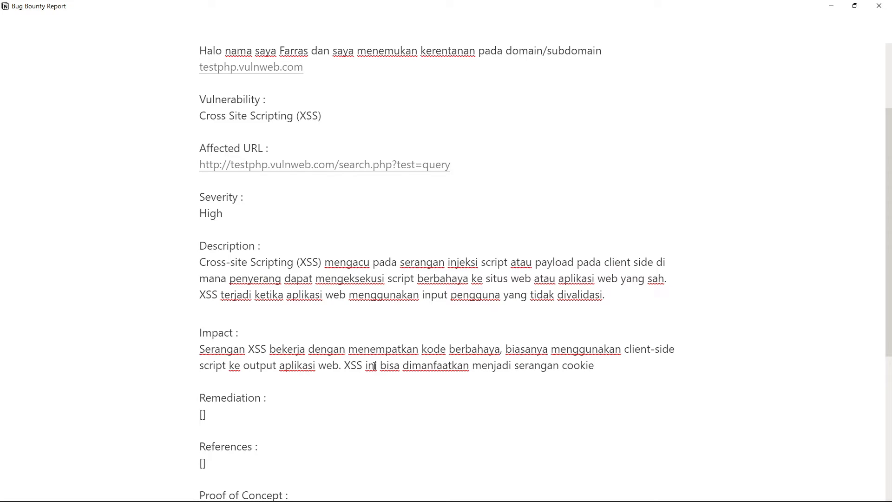
key("ctrl+BackSpace")
type("seperti coo")
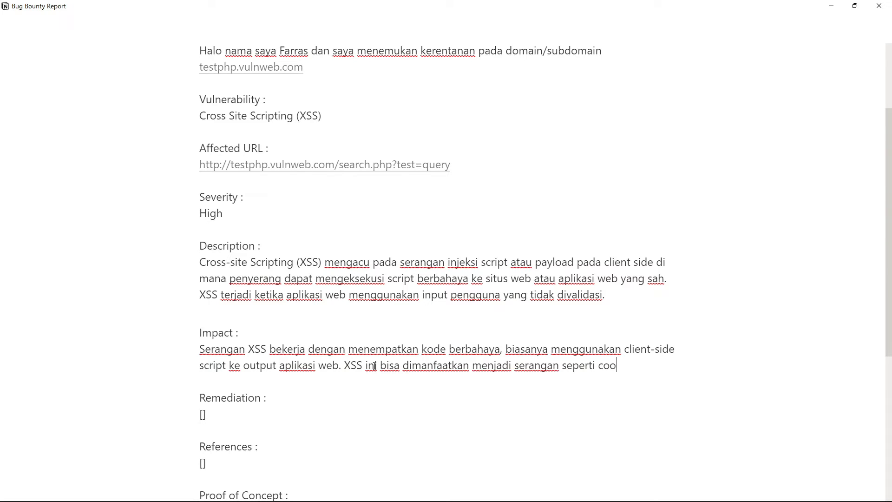
type("kie stealing, web ")
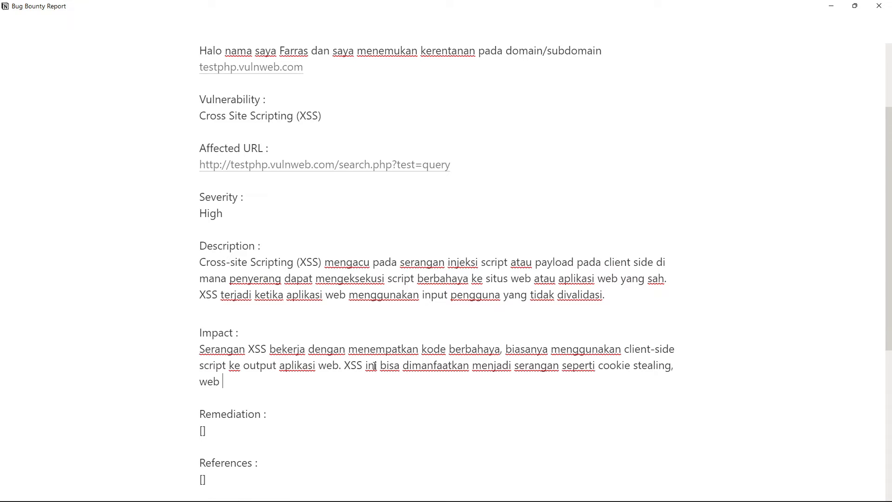
type("defacement, dan")
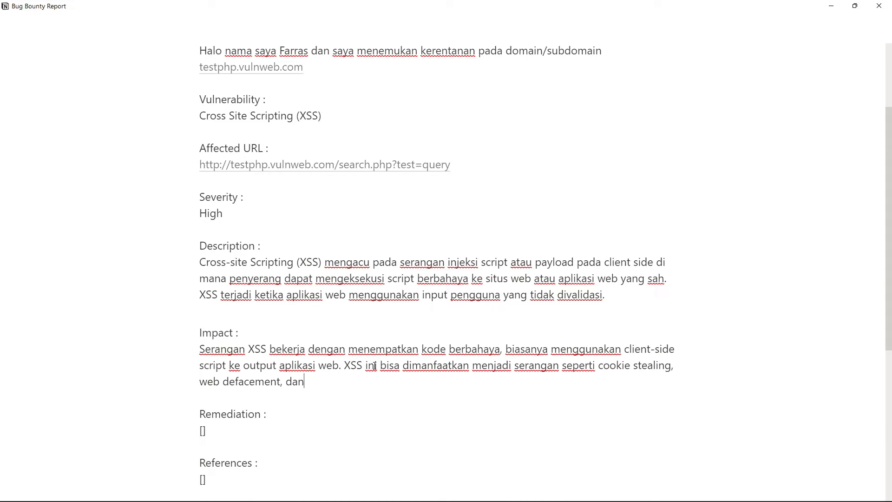
type(" lain sebagainya.")
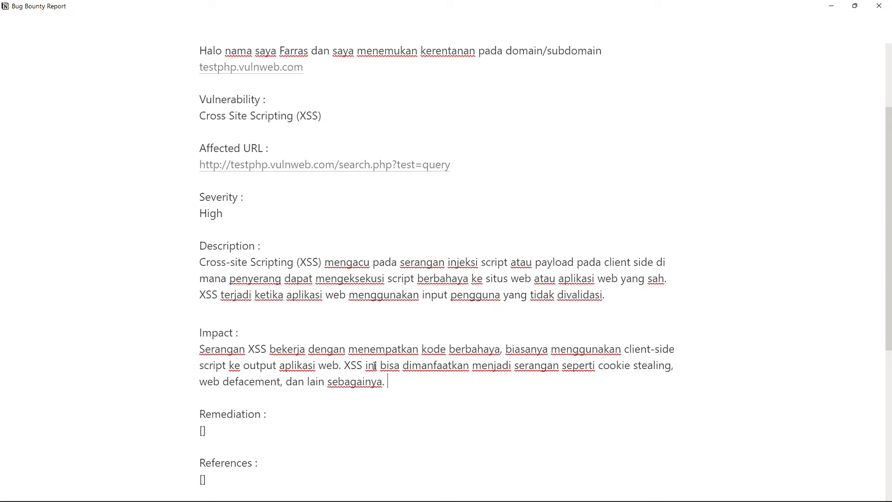
- Continue the Impact paragraph with "Kerentanan ini jika di eksploitasi oleh orang yang tidak bertanggung jawab, dapat berakibat turunnya reputasi perusahaan"
type("Kerentanan ini jika d")
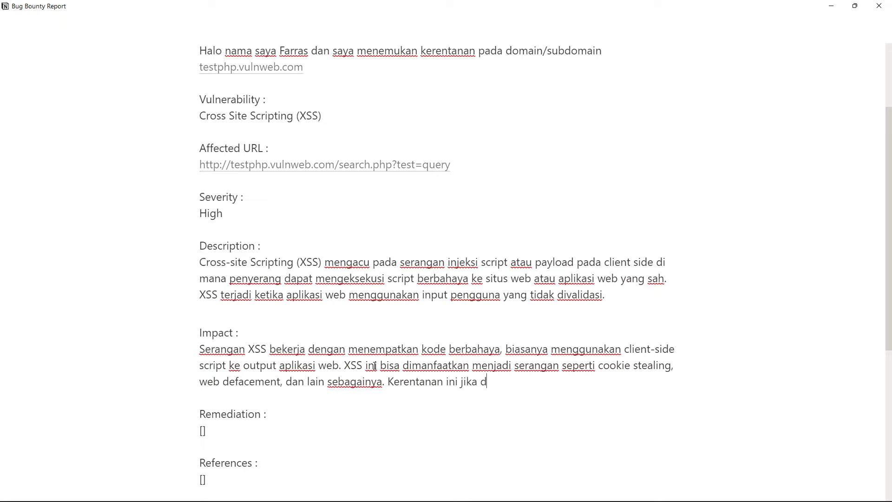
type("i eksploitasi oleh orang ")
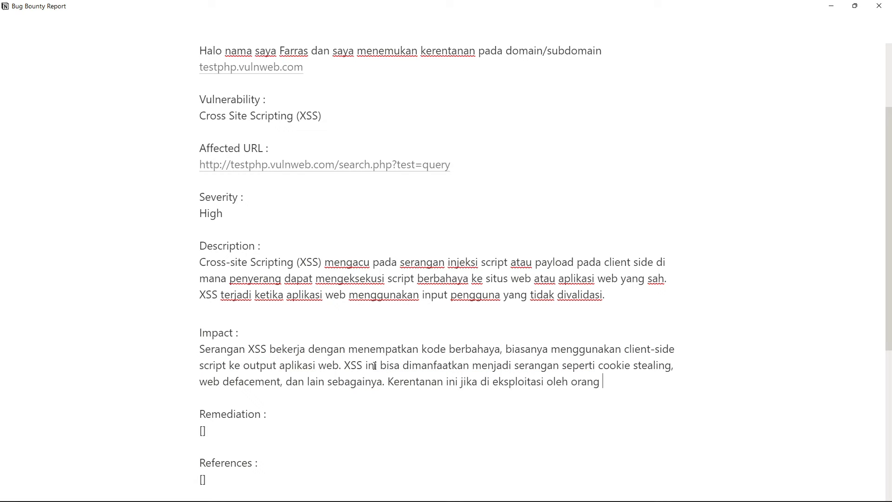
type("yang tidak bertangg")
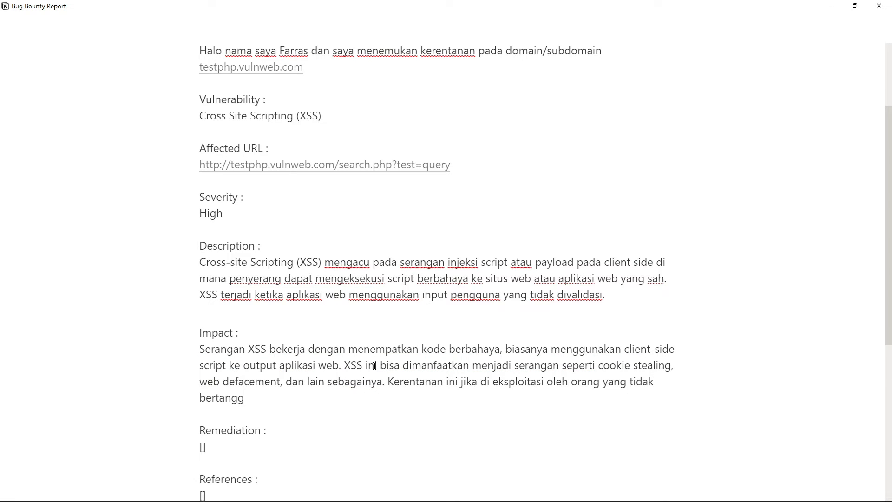
type("ung jawab, dapat berakibat")
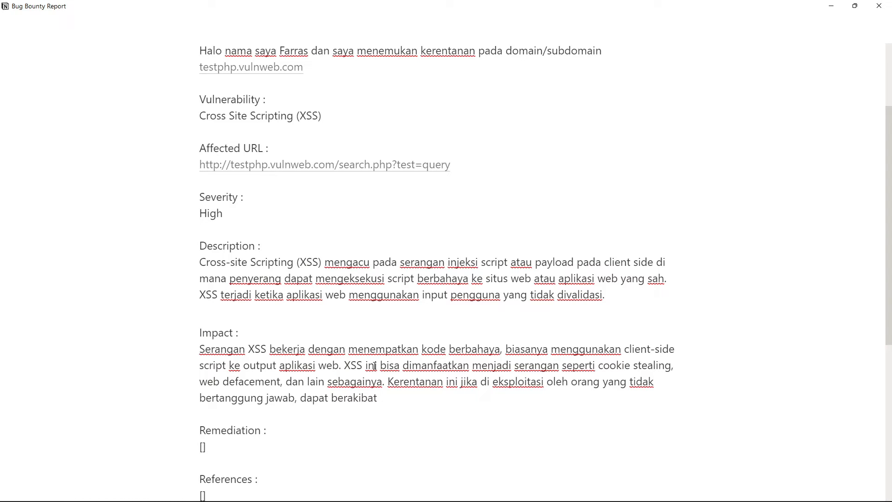
type(" turunna reputa")
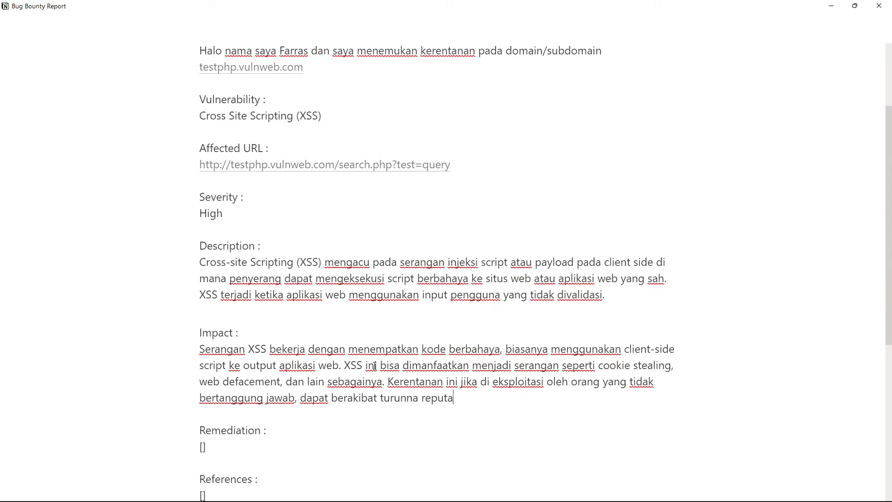
key("BackSpace")
key("BackSpace")
key("BackSpace")
key("BackSpace")
key("BackSpace")
key("BackSpace")
key("BackSpace")
key("BackSpace")
type("ya repu")
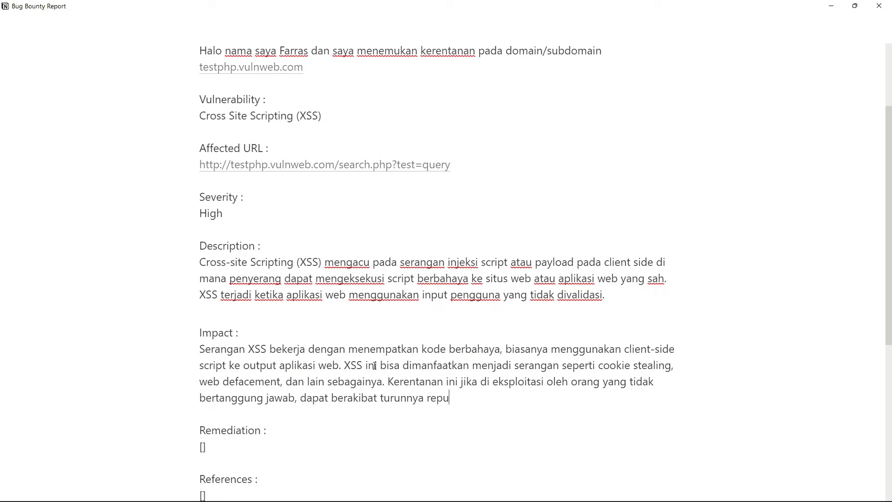
type("tasi perusahaan dan juga ")
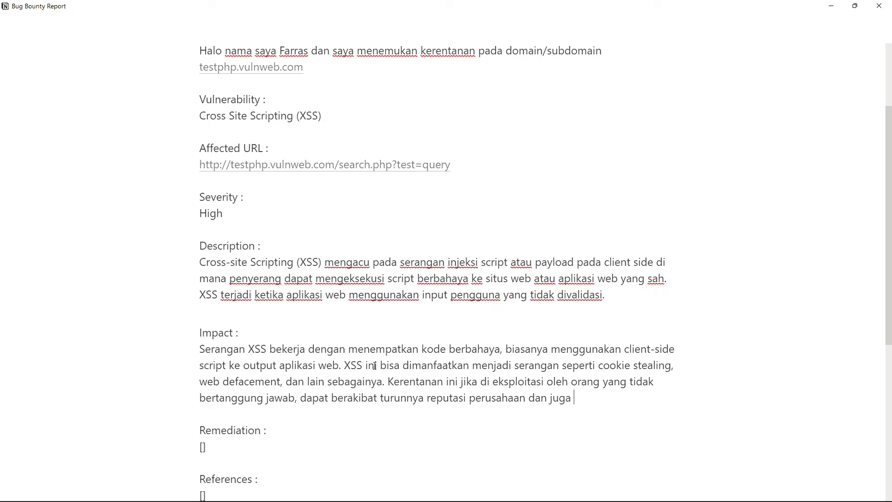
type("turunnya")
type(" keperc")
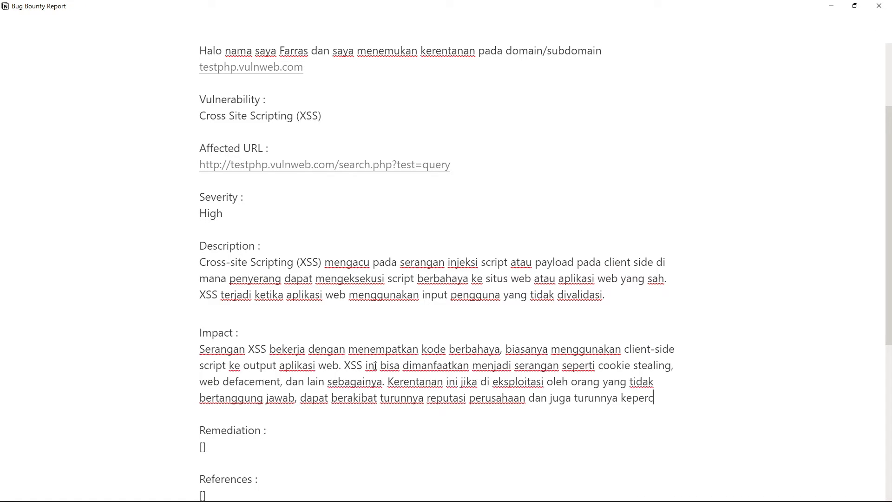
type("ayaan user d")
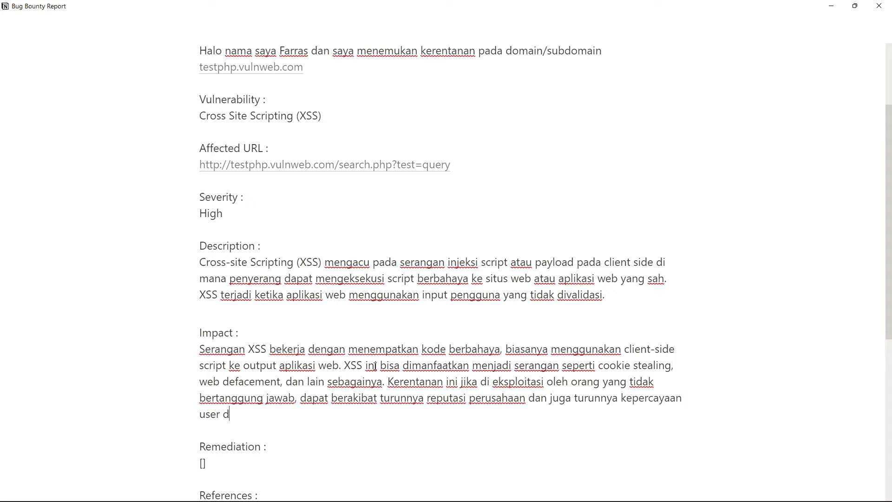
type("an pemakai layanan te")
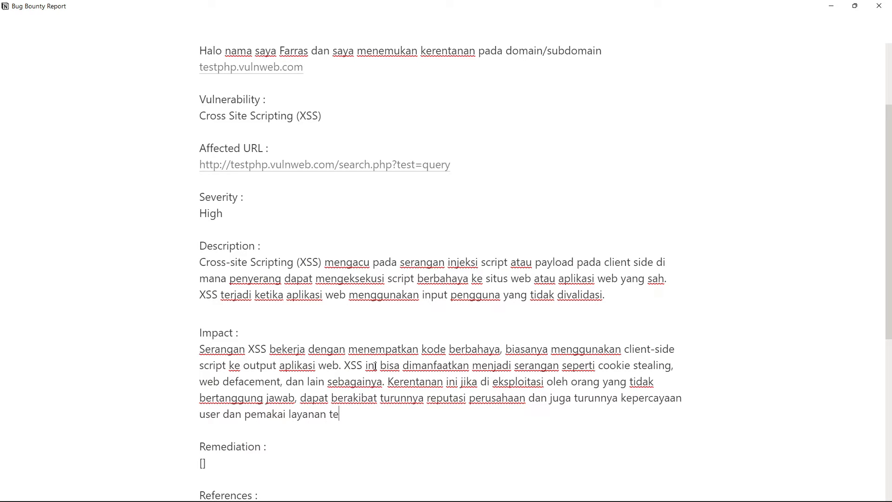
- Complete the last Impact sentence with "dan juga turunnya kepercayaan user dan pemakai layanan terkait."
type("rkait.")
left_click(392, 383)
left_click_drag(396, 389, 417, 414)
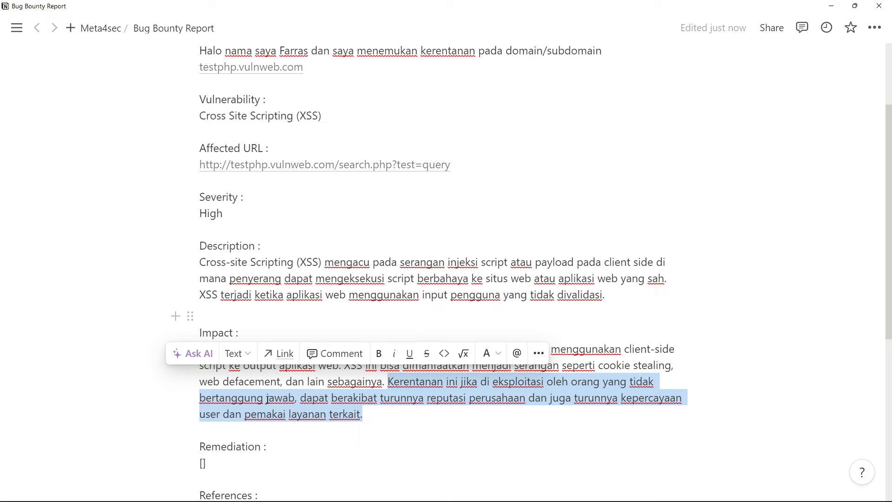
left_click(396, 427)
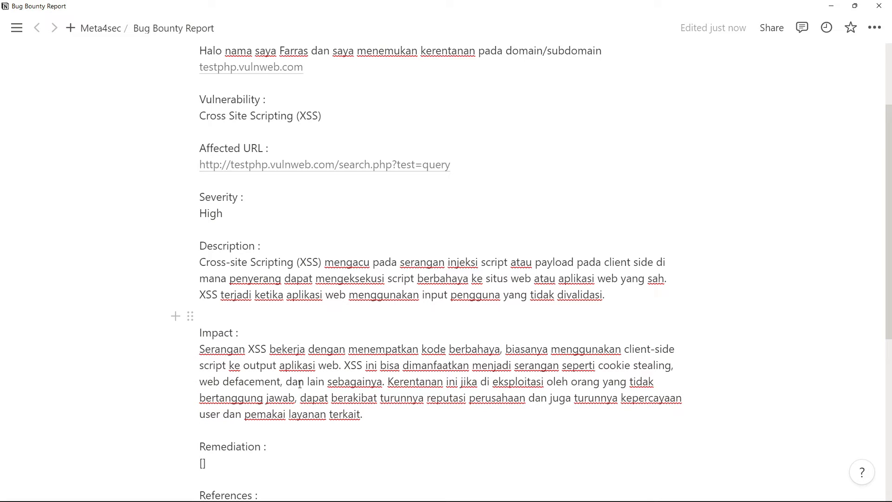
- Delete the placeholder brackets under Remediation in the report
scroll(300, 384, "down", 2)
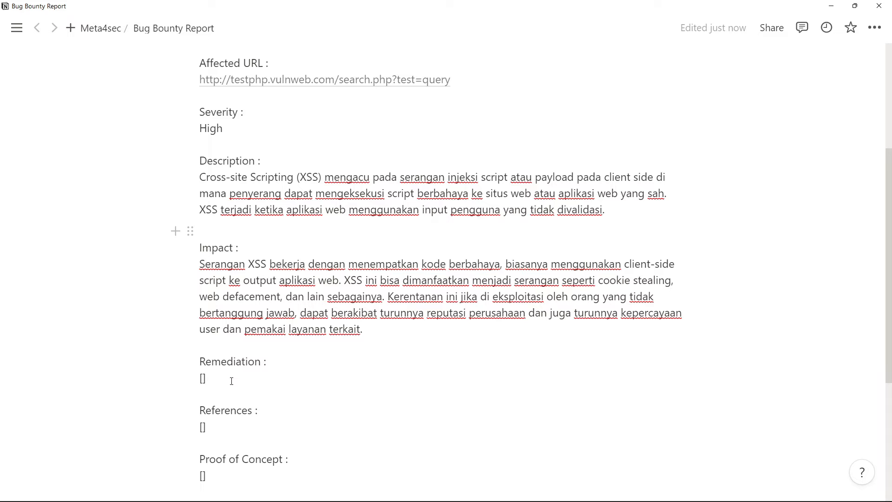
key("BackSpace")
key("BackSpace")
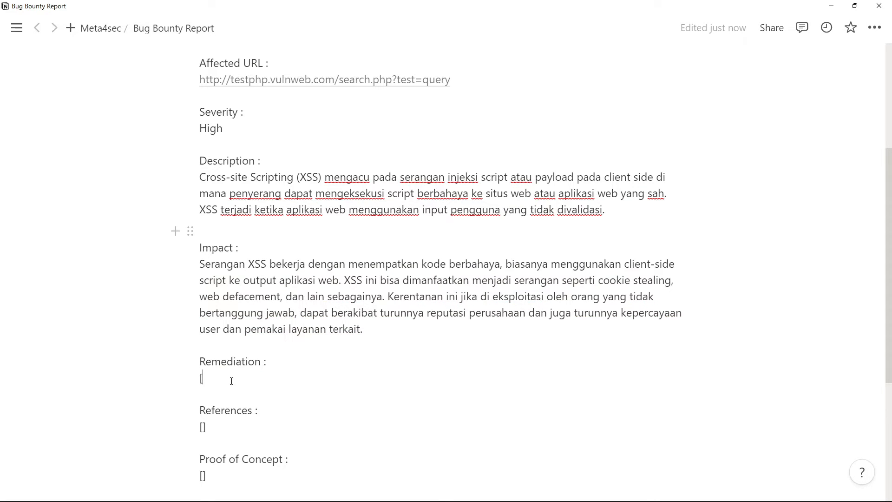
key("alt+Tab")
key("alt+Tab")
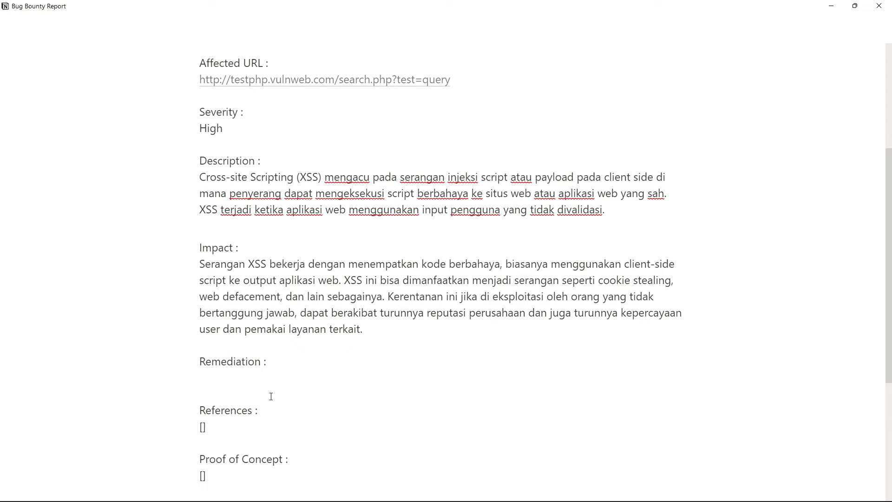
scroll(271, 397, "up", 2)
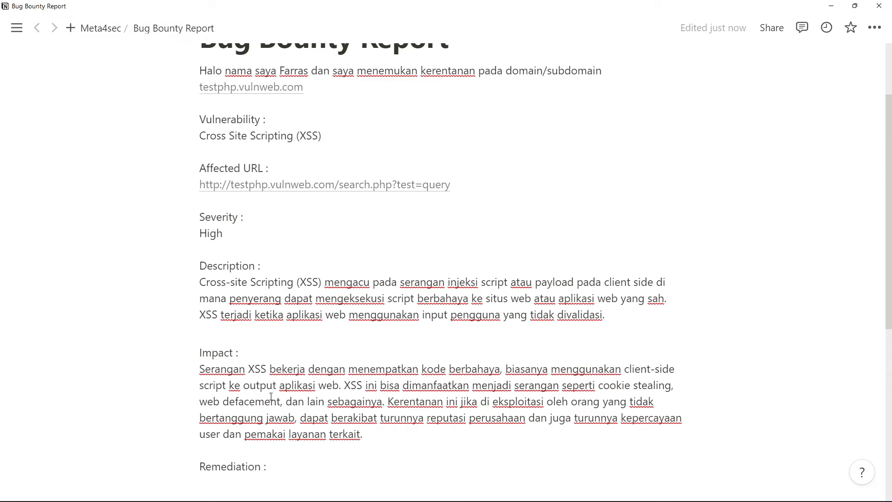
scroll(271, 396, "down", 3)
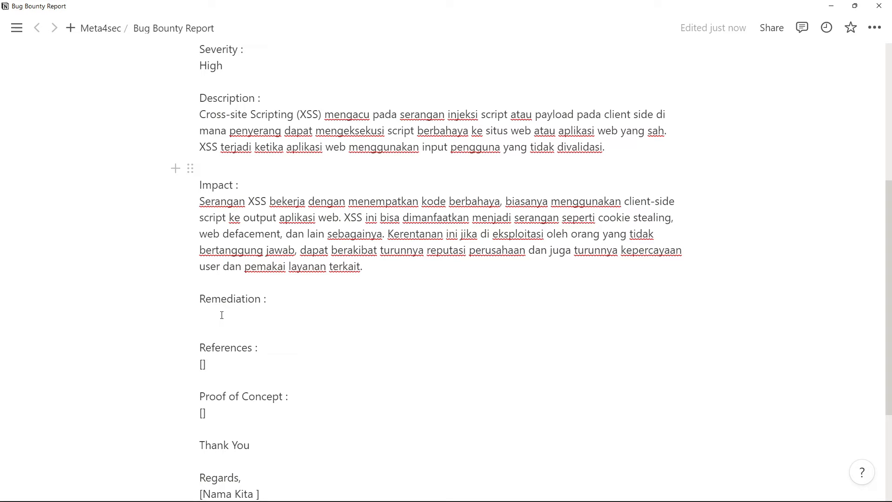
- Switch to Firefox and search Google for "how to fix cross site scripting"
key("alt+Tab")
left_click(491, 285)
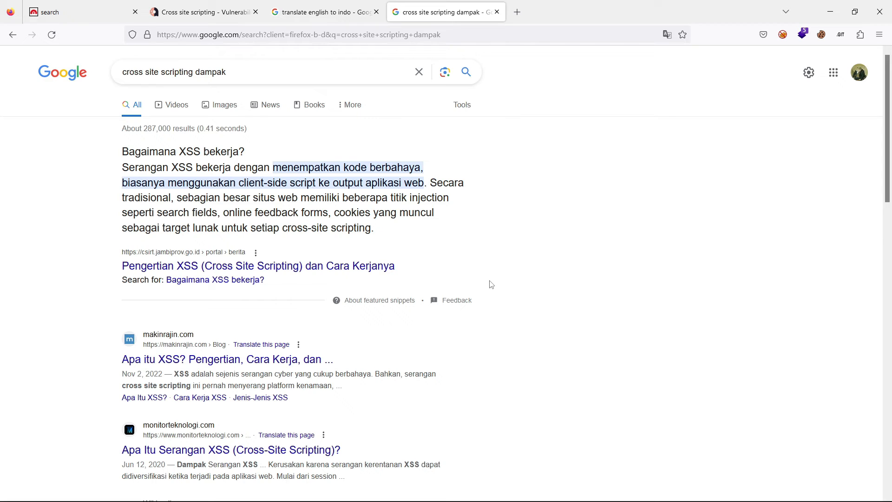
key("slash")
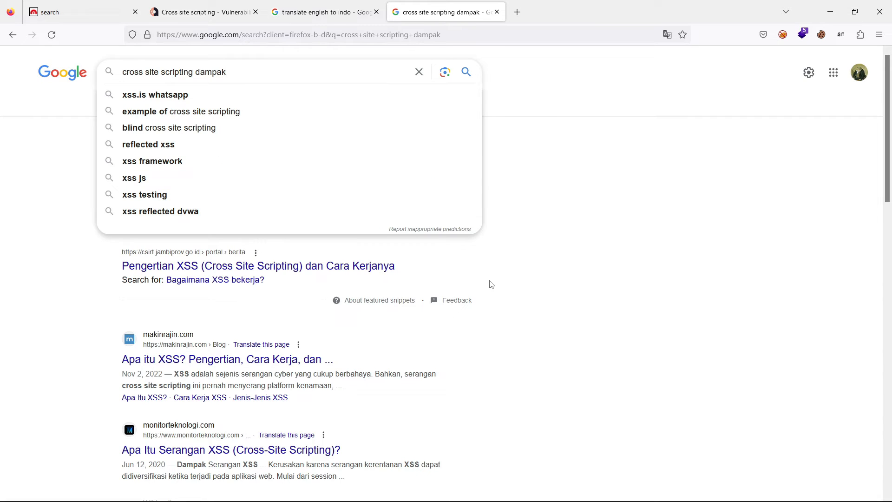
key("Escape")
type("how to d")
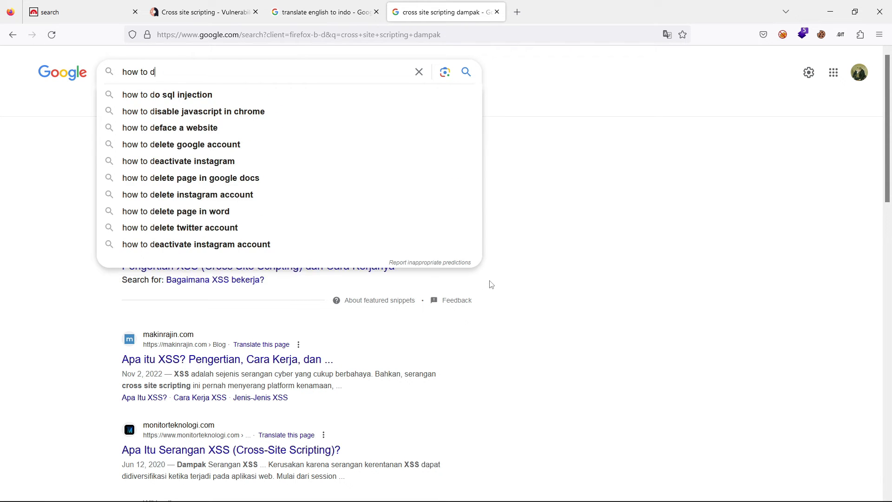
key("BackSpace")
type("fix cro")
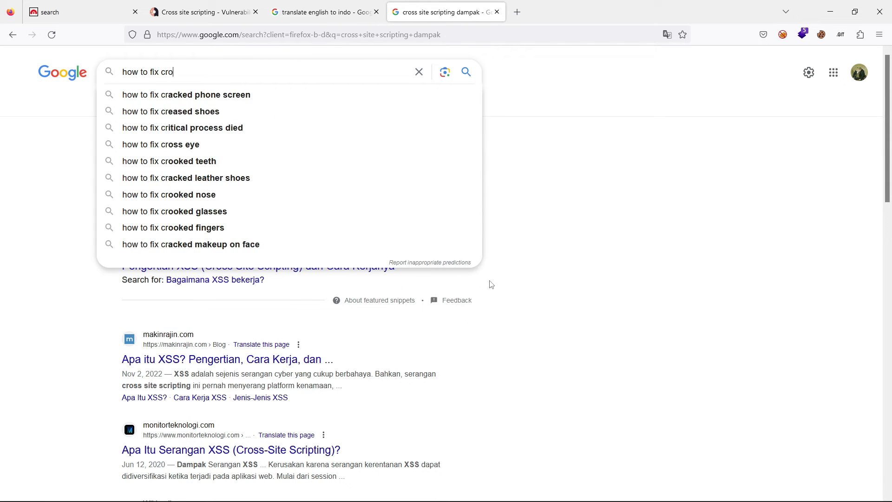
type("ss site scripting")
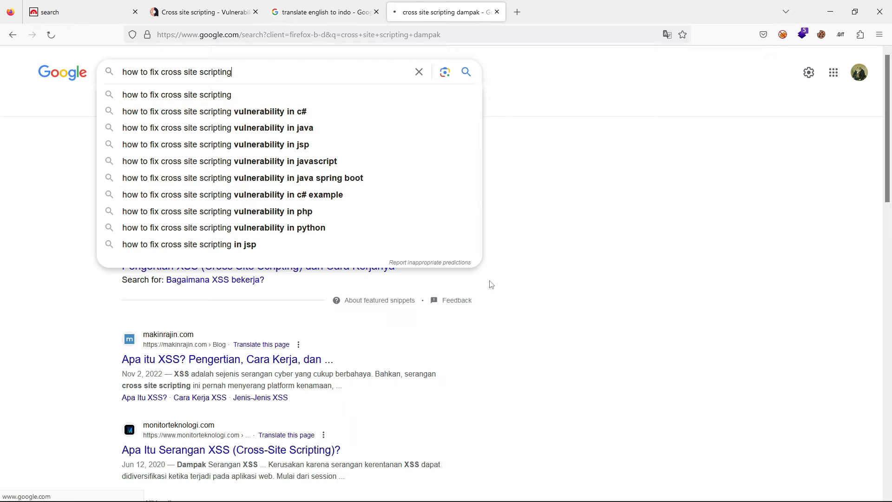
key("Return")
- Move the XSS fix search tab beside the Acunetix tab and copy the Remediation sentence from the Acunetix page
left_click(190, 6)
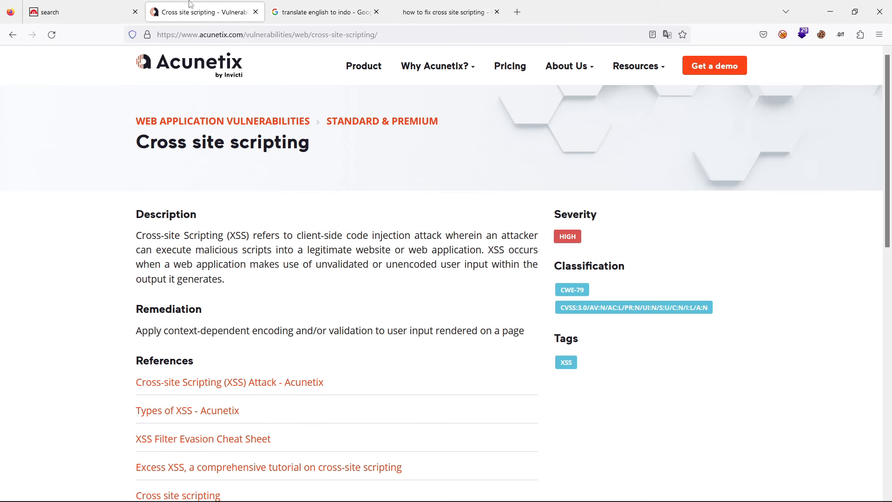
left_click_drag(439, 6, 314, 5)
left_click(221, 4)
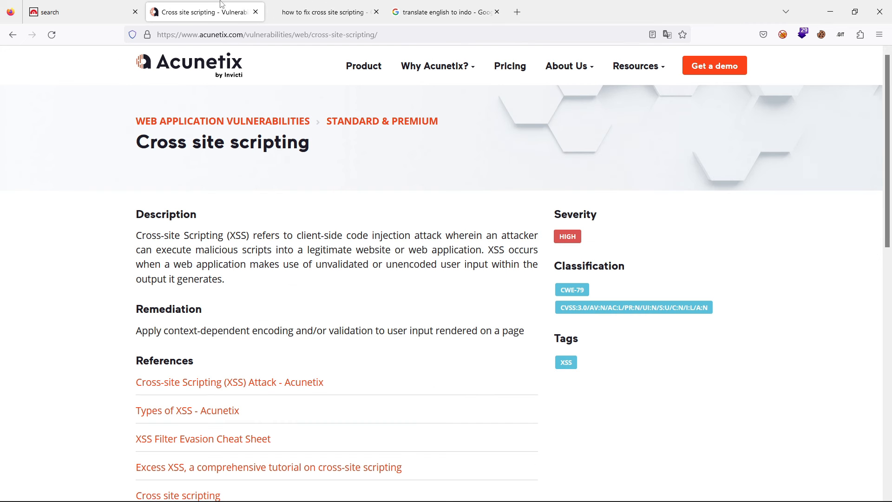
triple_click(149, 330)
right_click(245, 328)
left_click(263, 342)
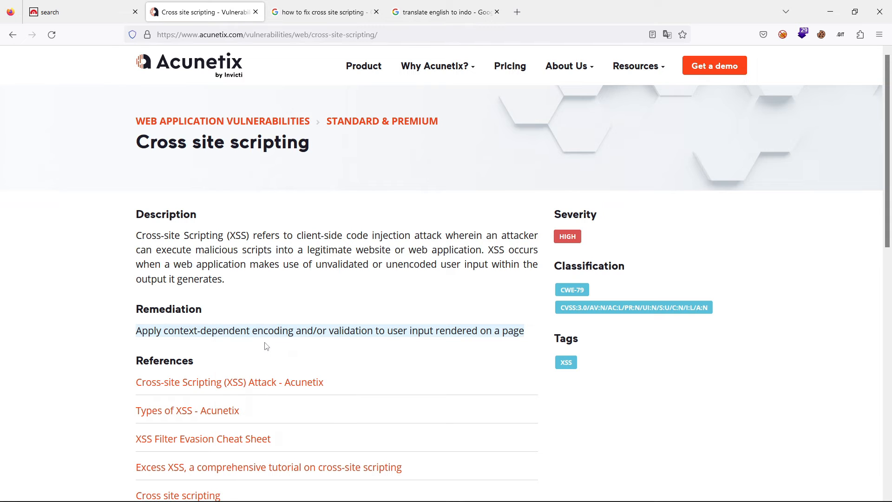
- Translate the copied Acunetix Remediation sentence from English to Indonesian in the open Google translation page, replacing the previous source text
left_click(460, 7)
scroll(291, 205, "up", 5)
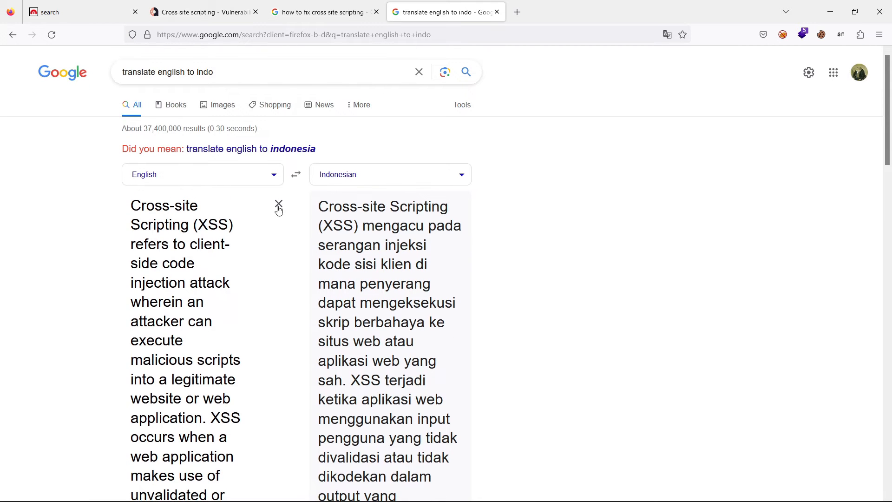
left_click(279, 207)
key("ctrl+v")
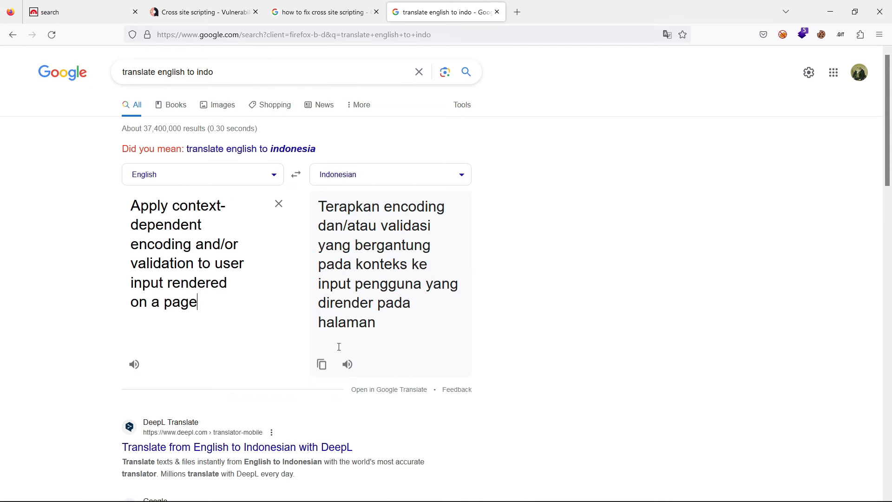
- Copy the Indonesian translation and paste it under Remediation in the Notion report
left_click(322, 365)
key("alt+Tab")
left_click(221, 330)
key("ctrl+v")
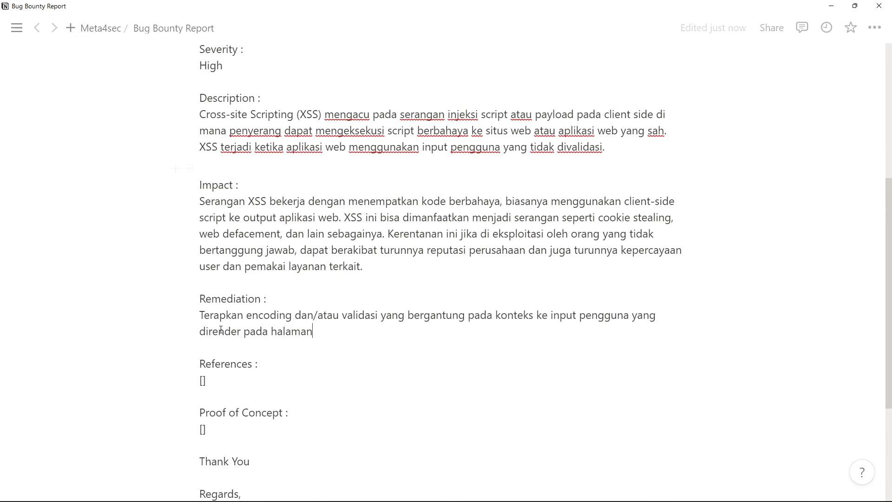
- Switch to Firefox and look through the XSS fix search results, the earlier "cross site scripting dampak" search and the translation
key("alt+Tab")
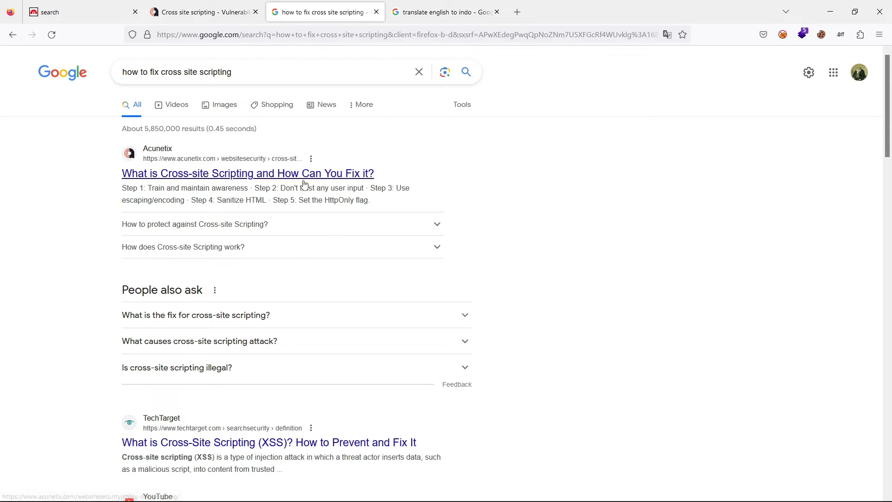
left_click(222, 172)
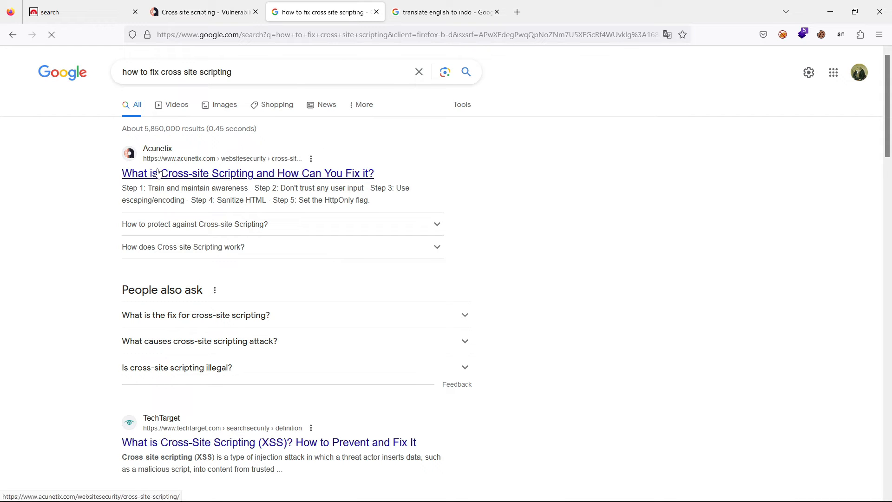
scroll(75, 294, "down", 3)
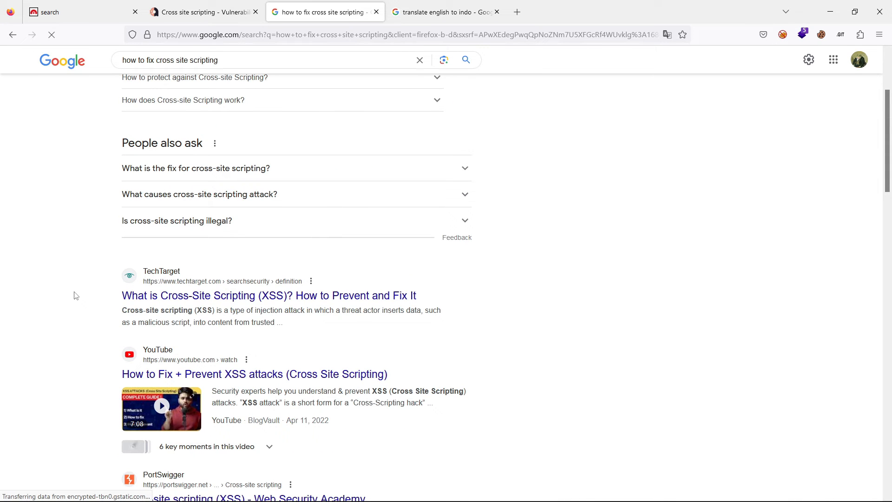
key("alt+Left")
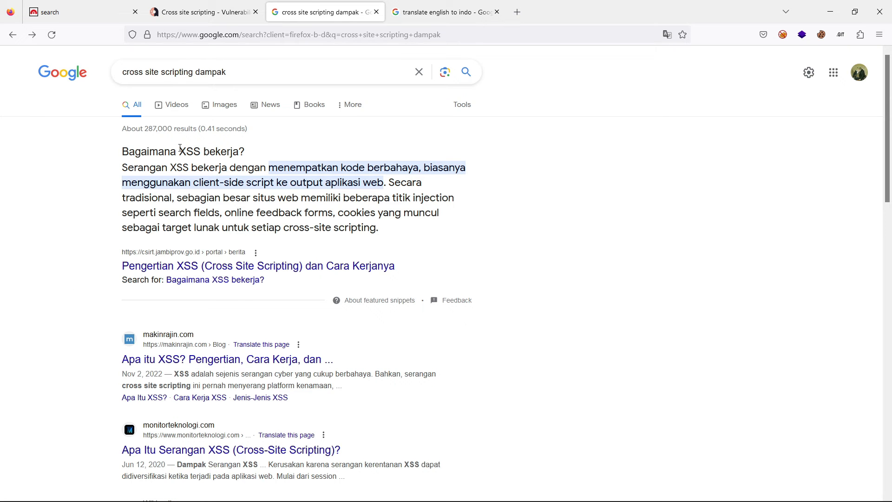
left_click(473, 3)
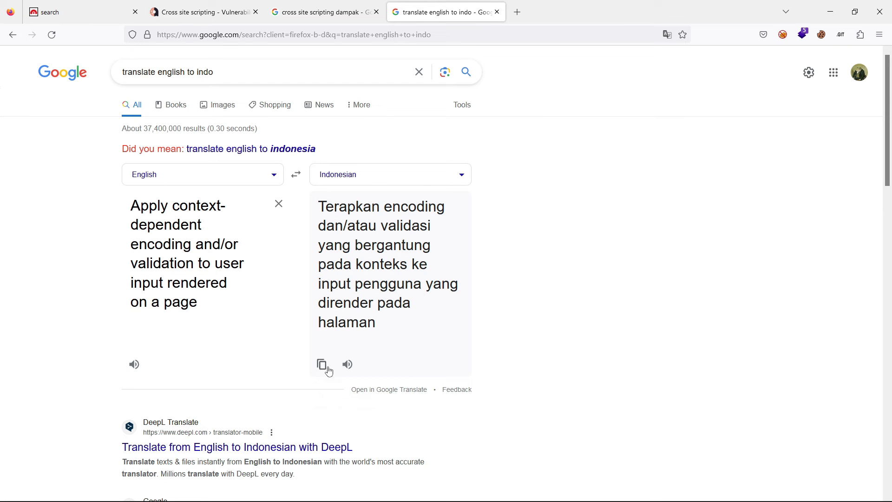
- Switch to the Notion report and delete "dan/" in front of "atau validasi" in the Remediation sentence
key("alt+Tab")
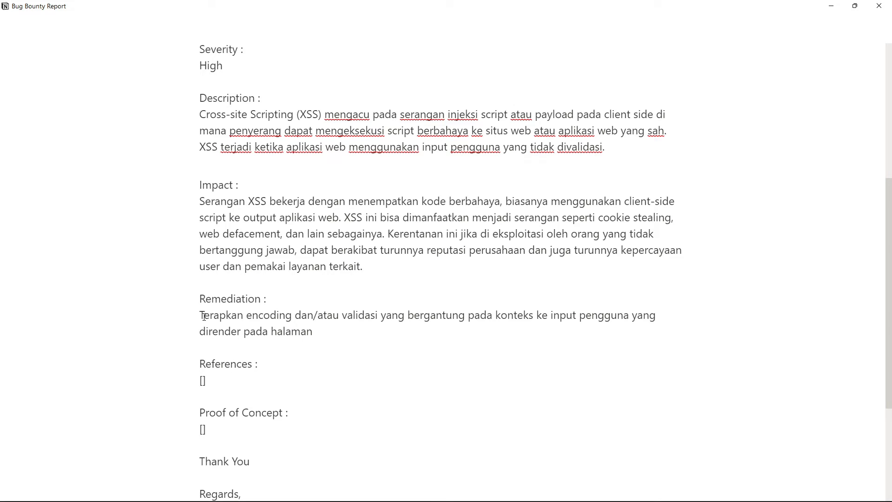
left_click_drag(201, 315, 323, 314)
left_click(322, 315)
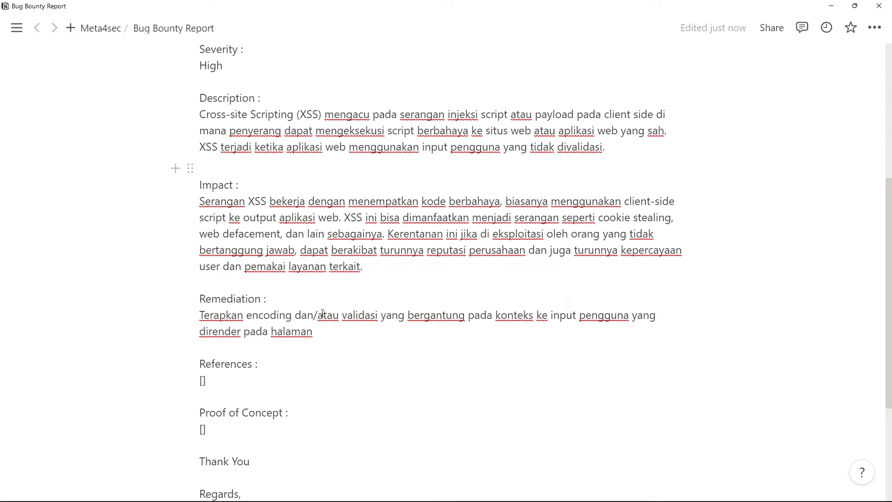
key("BackSpace")
key("BackSpace")
key("BackSpace")
key("BackSpace")
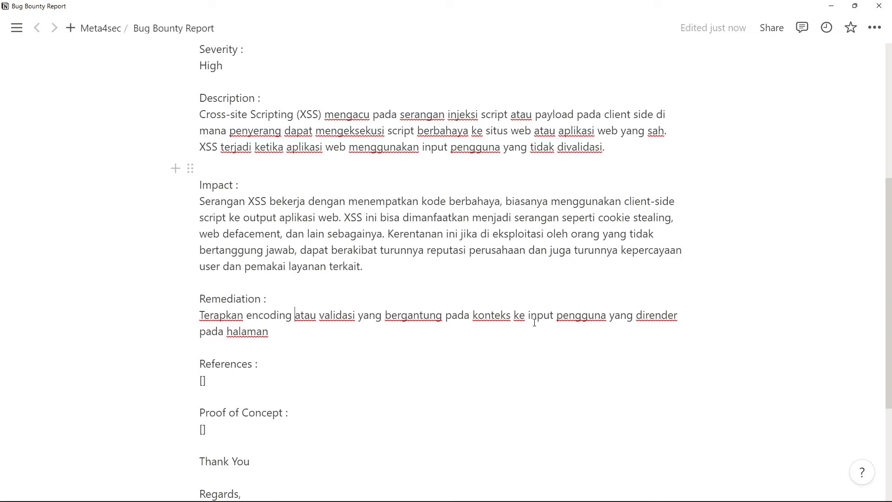
triple_click(491, 316)
type("ha")
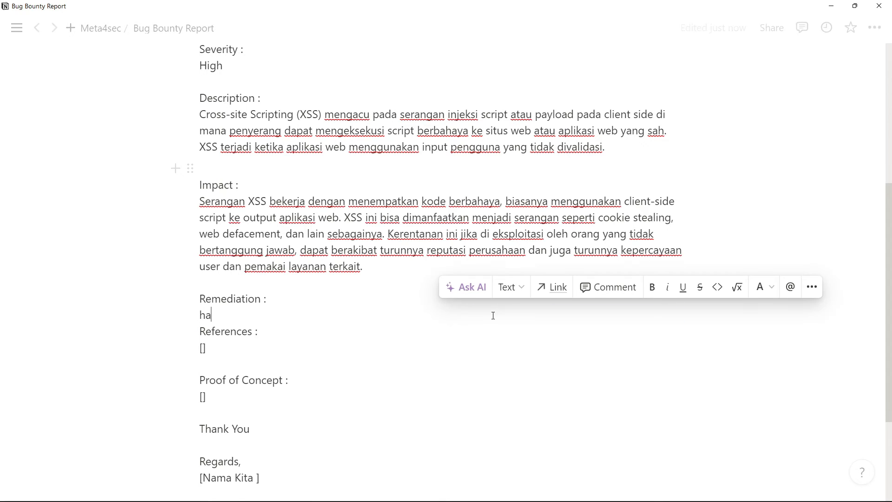
key("ctrl+z")
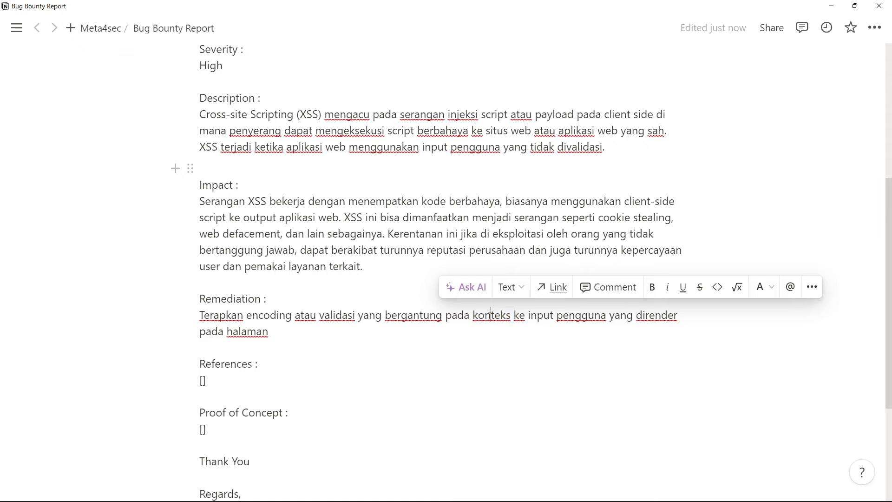
- Replace "konteks ke" with "hal yang di" in the Remediation sentence
double_click(489, 315)
type("h")
type("al yang di")
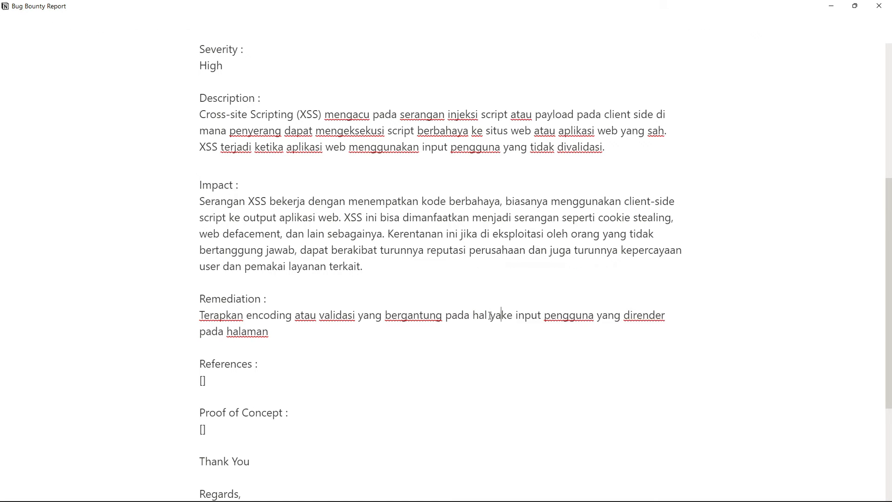
key("Delete")
key("Delete")
key("Delete")
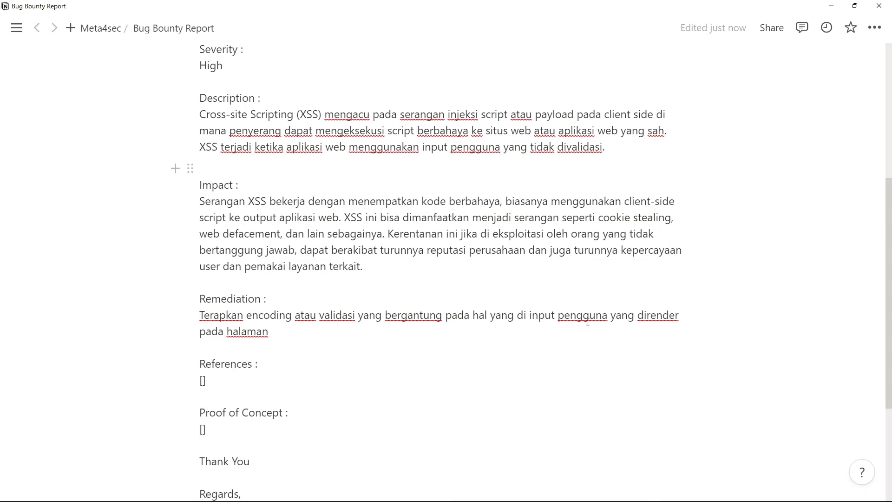
- In the Remediation sentence, replace "yang" before "dirender" with "dan" and the final word "halaman" with "website"
double_click(619, 317)
type("dan")
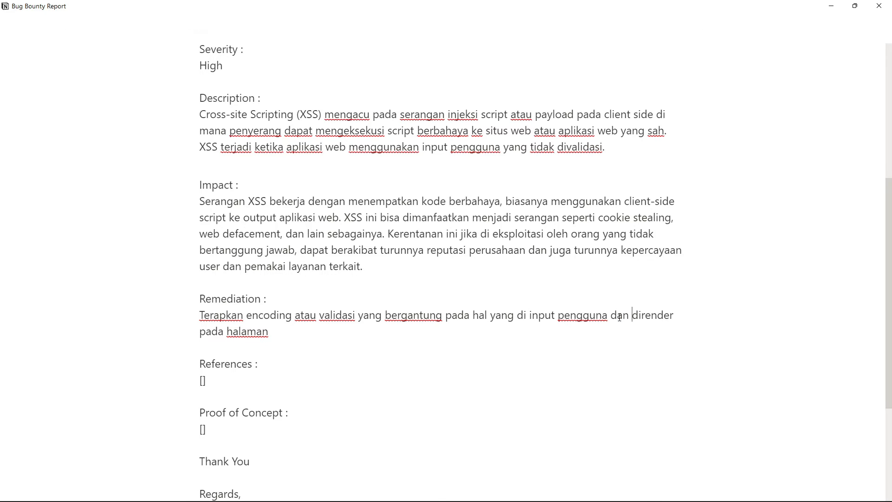
double_click(242, 331)
type("w")
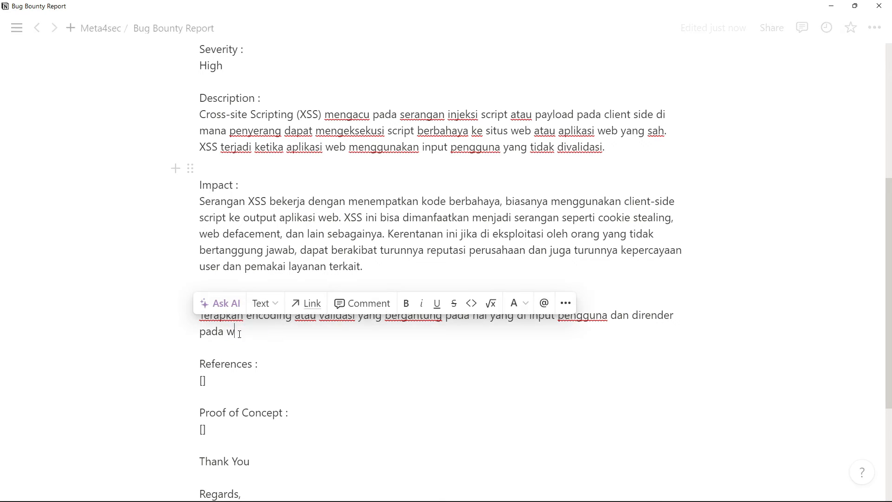
type("ebsite")
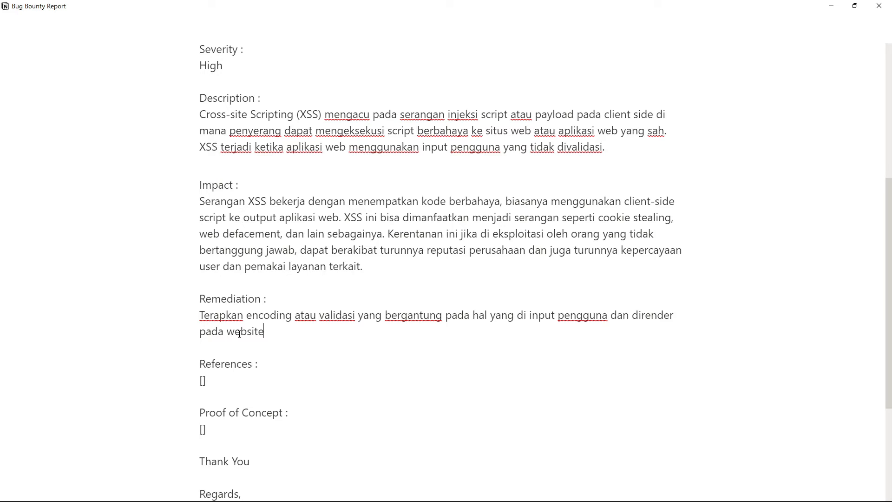
- Check the References placeholder, switch to Firefox and look at the Acunetix cross site scripting page as a reference source
left_click(238, 381)
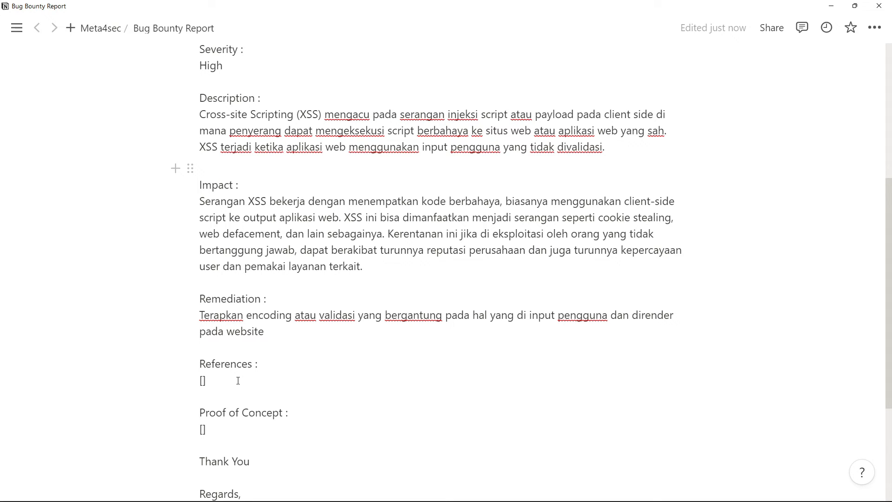
scroll(237, 381, "down", 2)
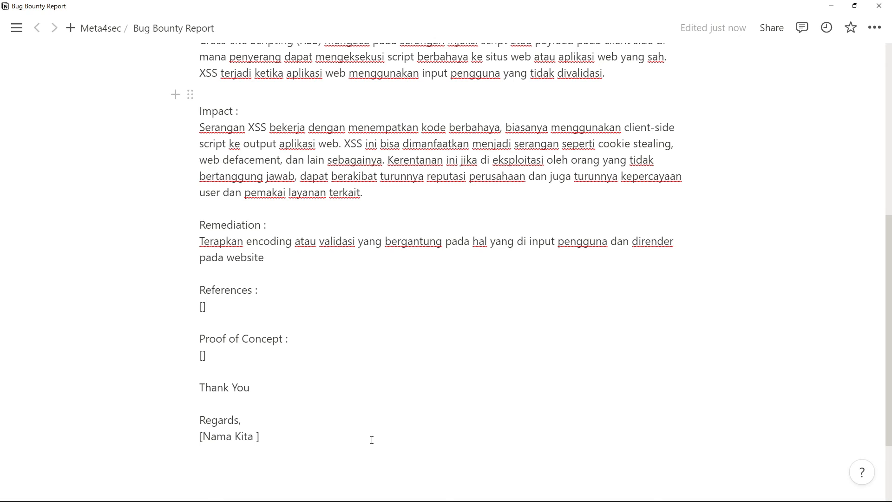
key("alt+Tab")
left_click(215, 7)
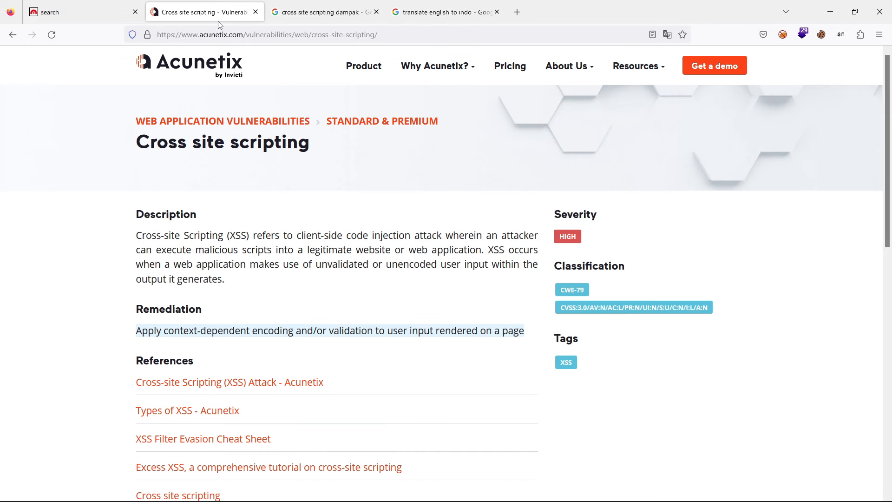
left_click(220, 30)
left_click(86, 316)
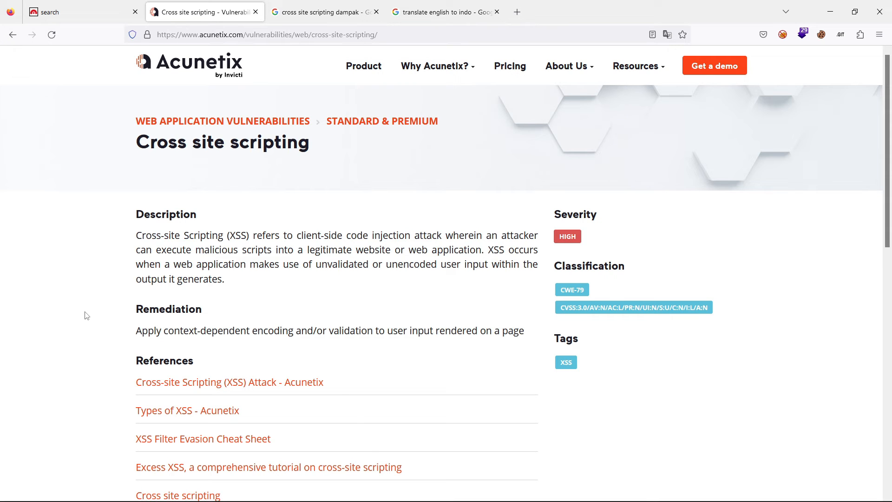
- Switch to the Notion report and review its Severity, Description, Impact and Remediation sections
key("alt+Tab")
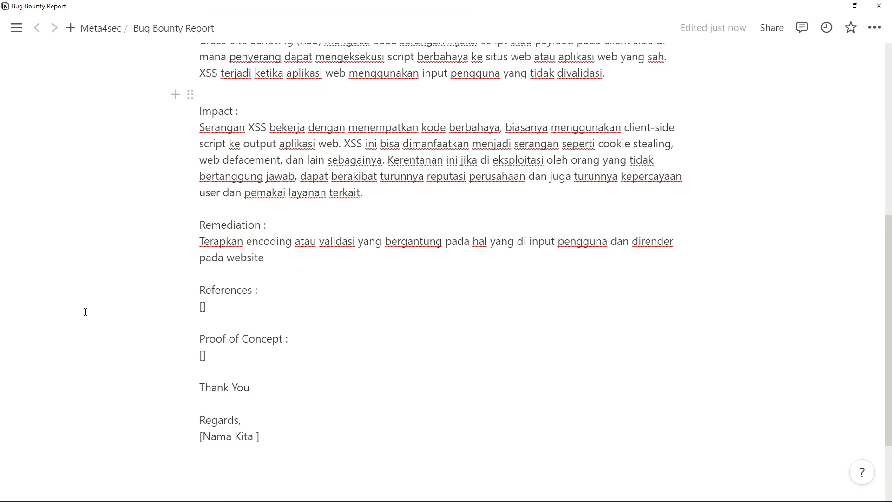
scroll(183, 281, "up", 1)
scroll(232, 327, "up", 2)
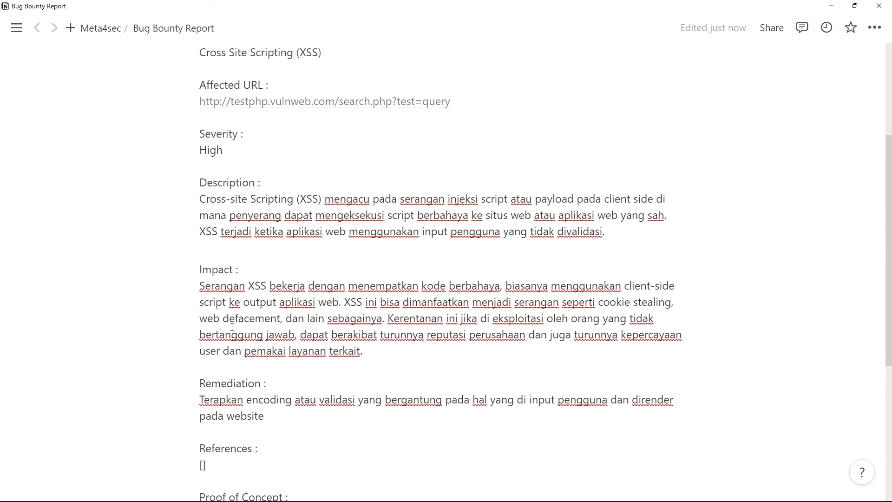
scroll(232, 327, "up", 2)
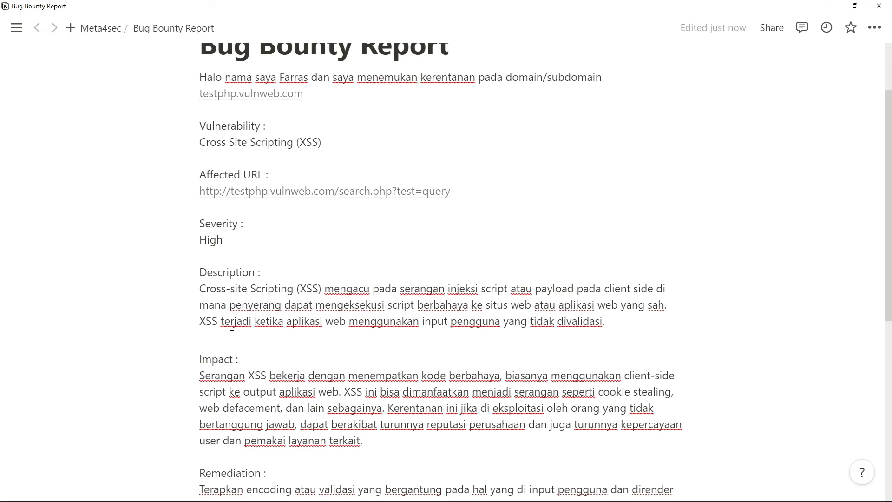
triple_click(220, 301)
left_click(220, 298)
double_click(219, 241)
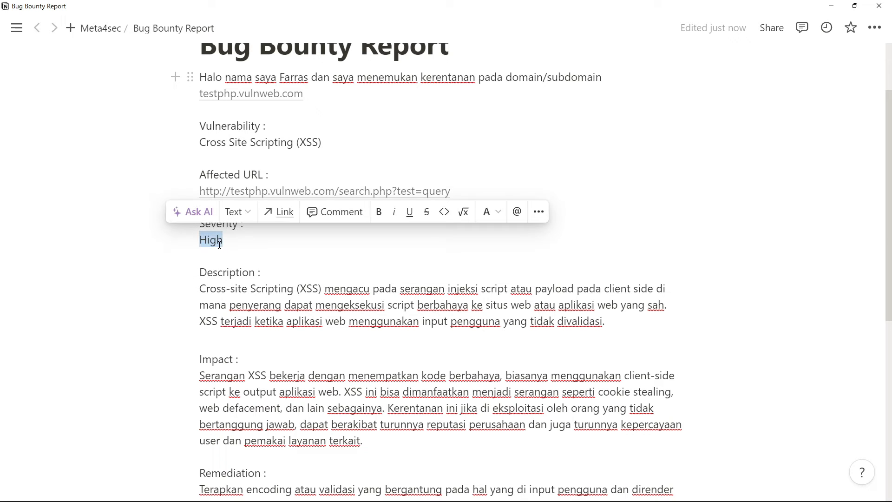
triple_click(280, 328)
scroll(281, 328, "down", 3)
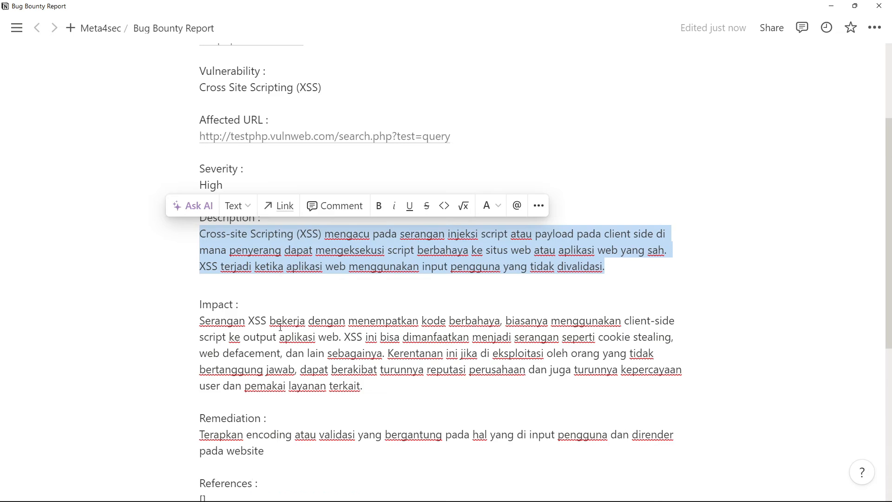
double_click(230, 276)
triple_click(230, 276)
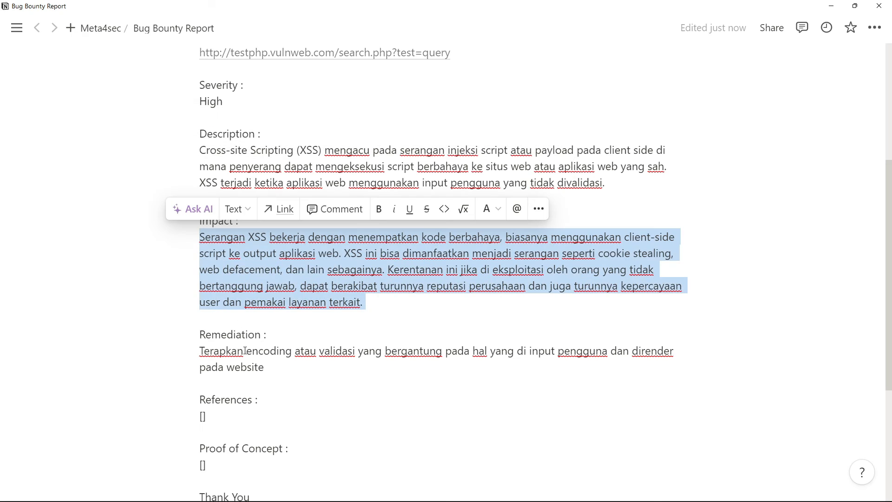
triple_click(229, 367)
left_click(234, 417)
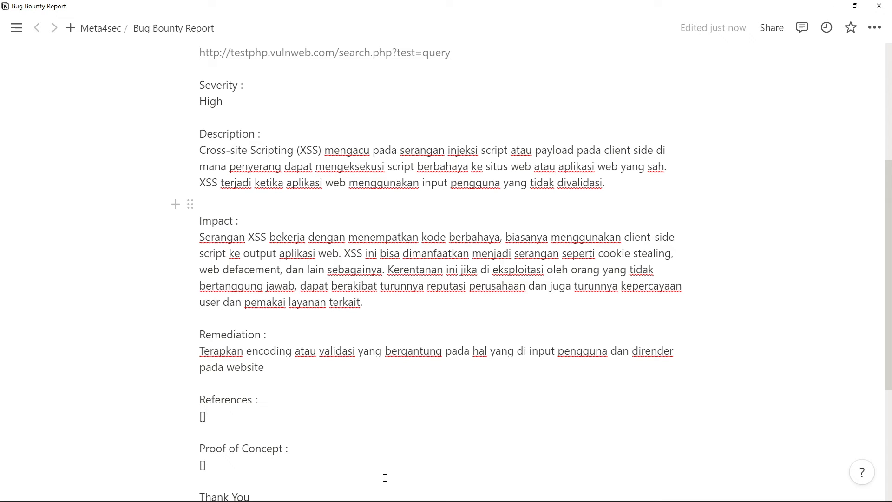
key("alt+Tab")
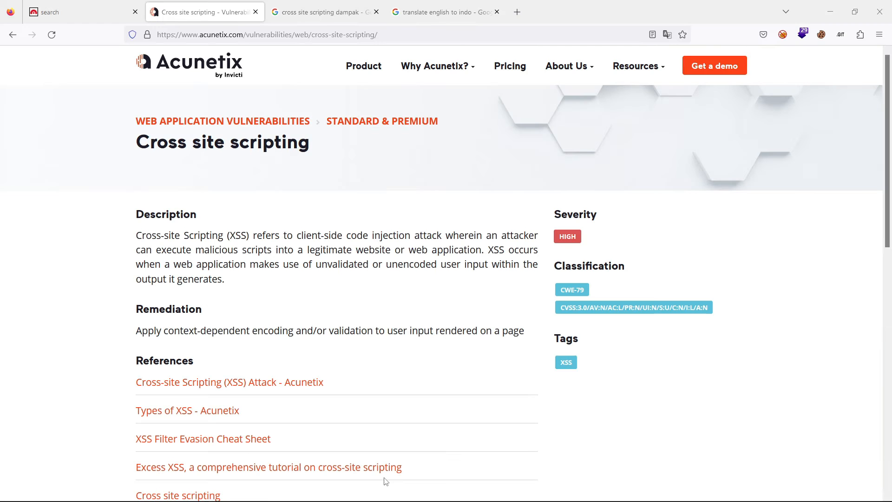
left_click(261, 34)
key("ctrl+c")
key("alt+Tab")
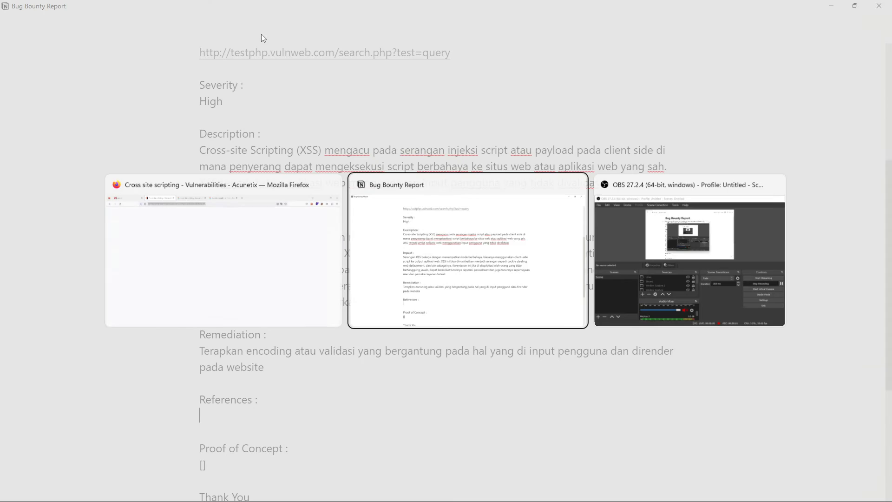
key("ctrl+v")
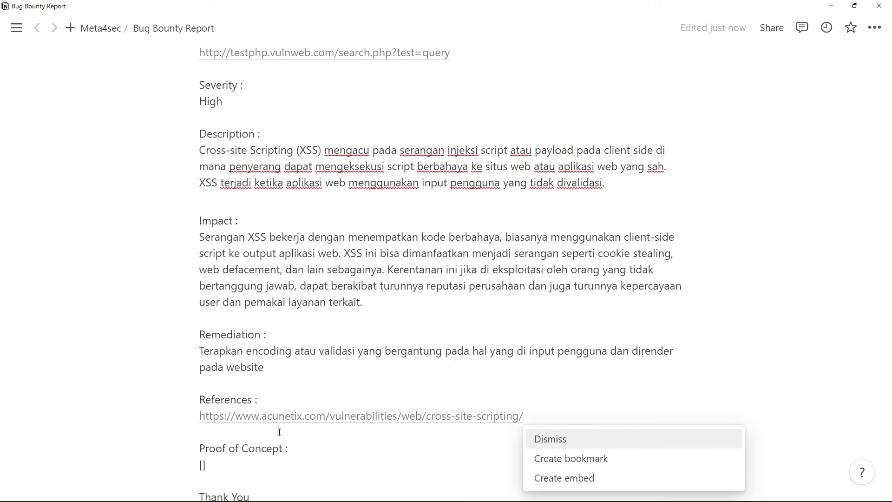
key("Escape")
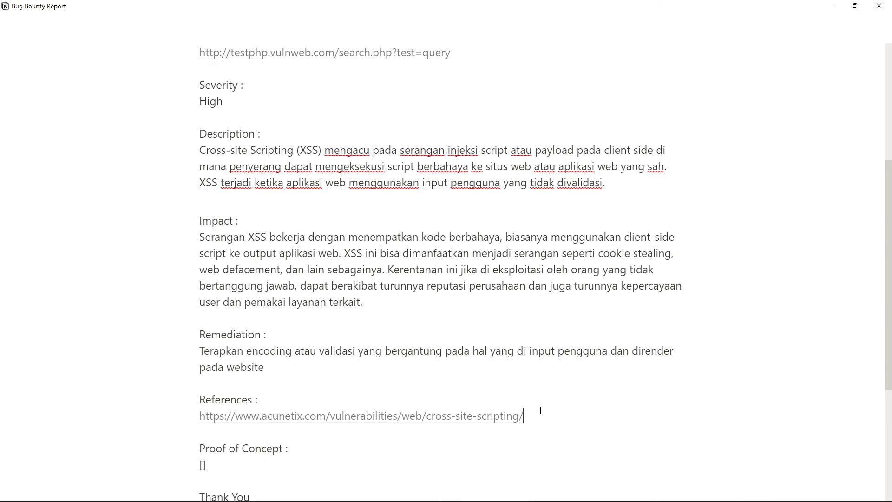
scroll(541, 411, "down", 1)
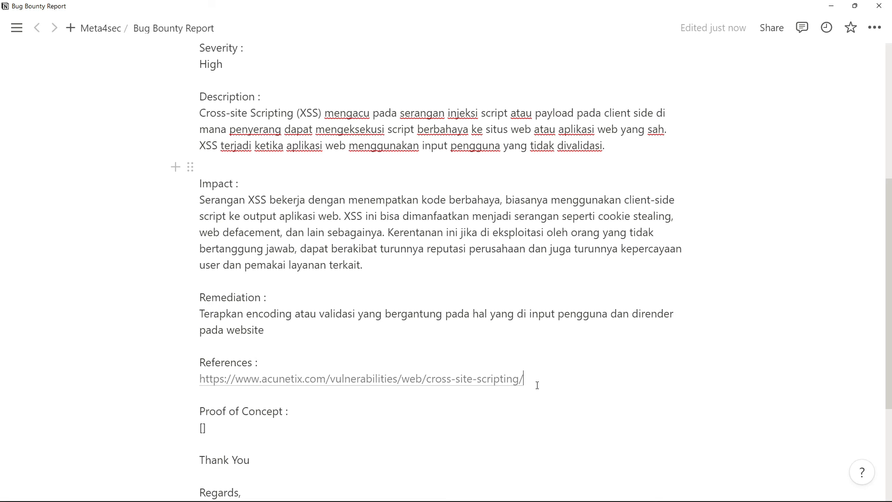
scroll(536, 382, "down", 1)
left_click(447, 294)
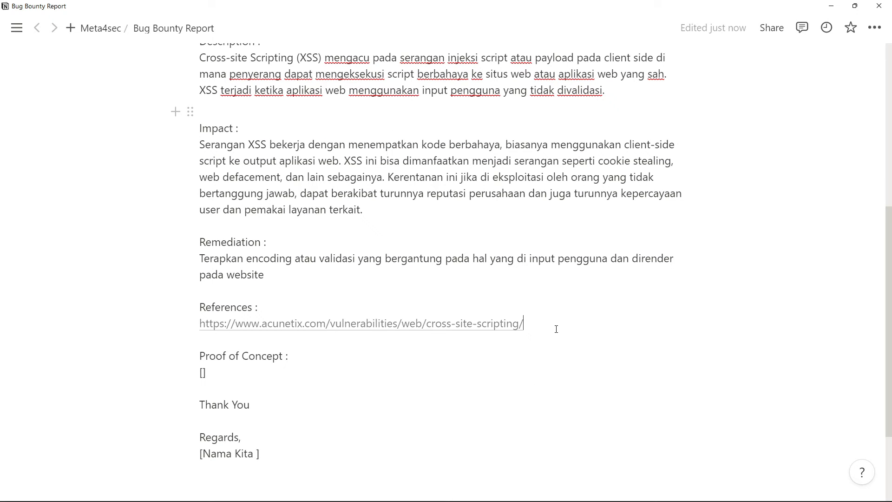
key("Return")
key("alt+Tab")
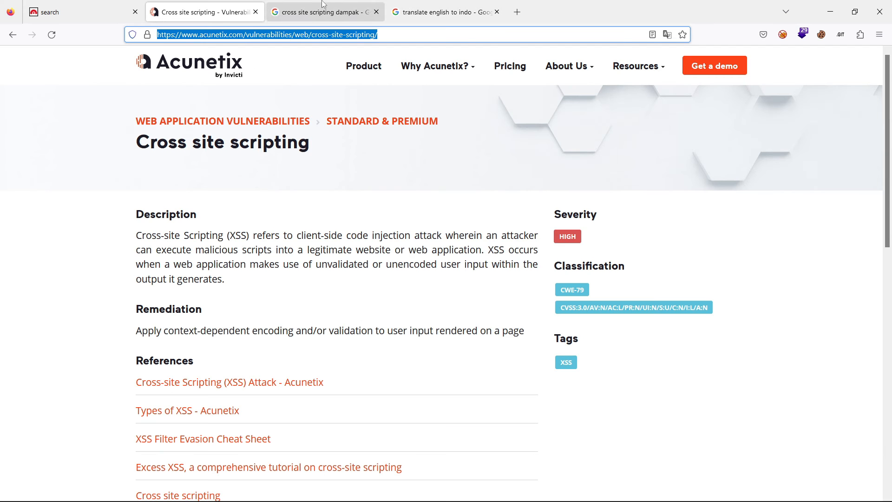
left_click(324, 6)
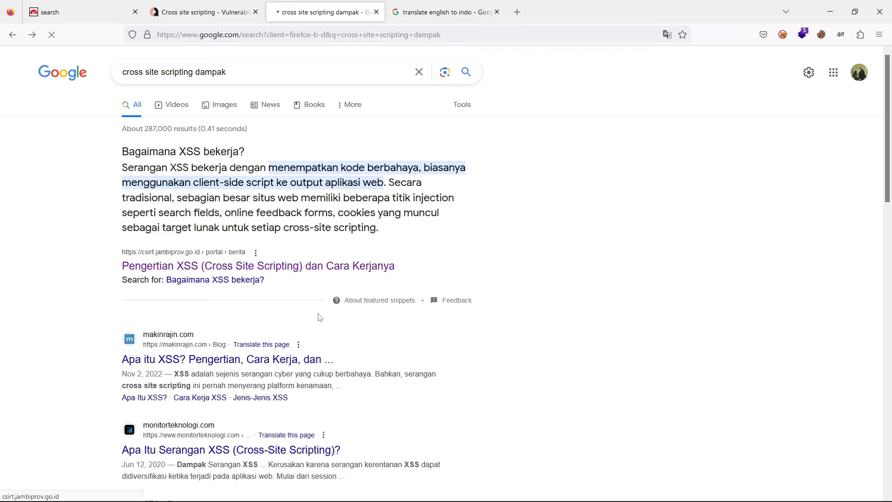
left_click(223, 250)
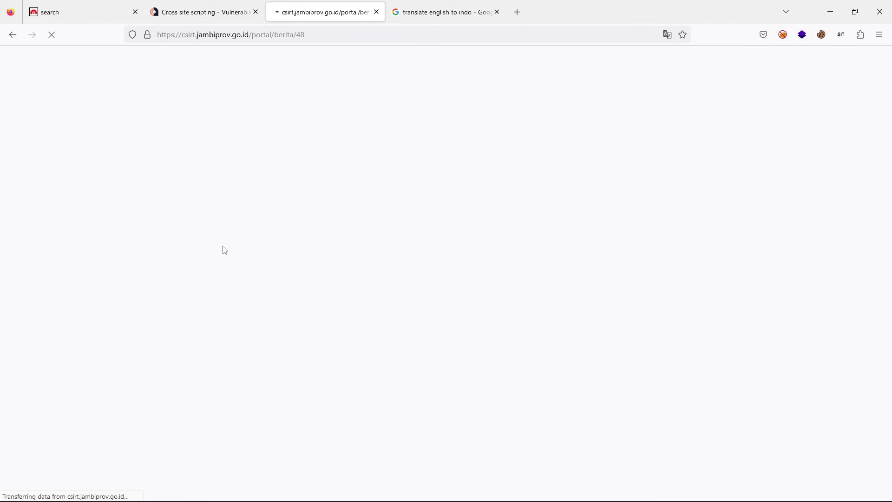
left_click(267, 29)
key("ctrl+c")
key("alt+Tab")
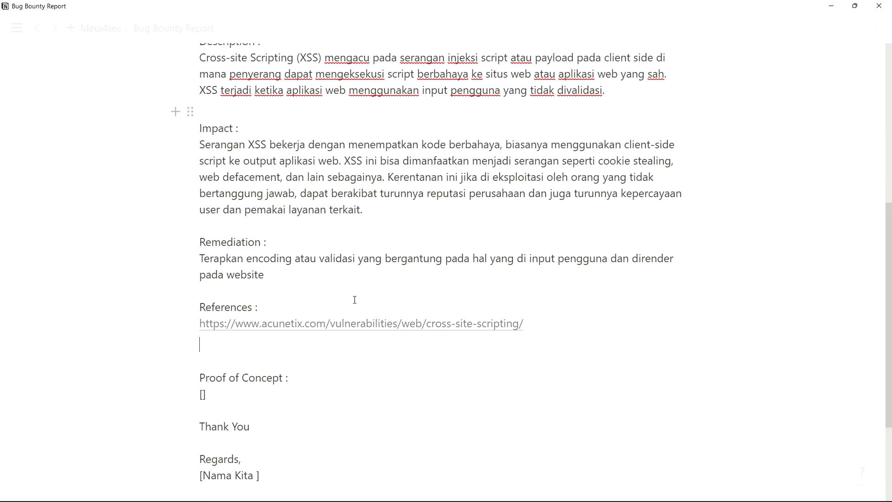
key("ctrl+v")
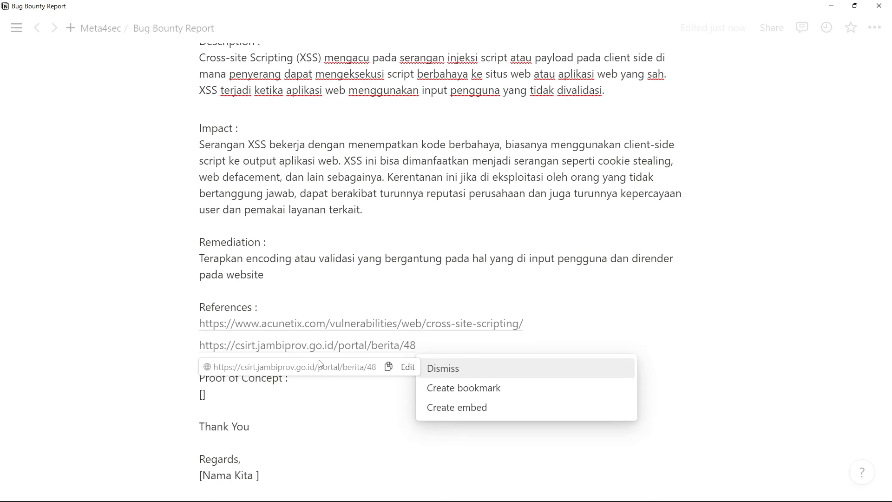
key("Escape")
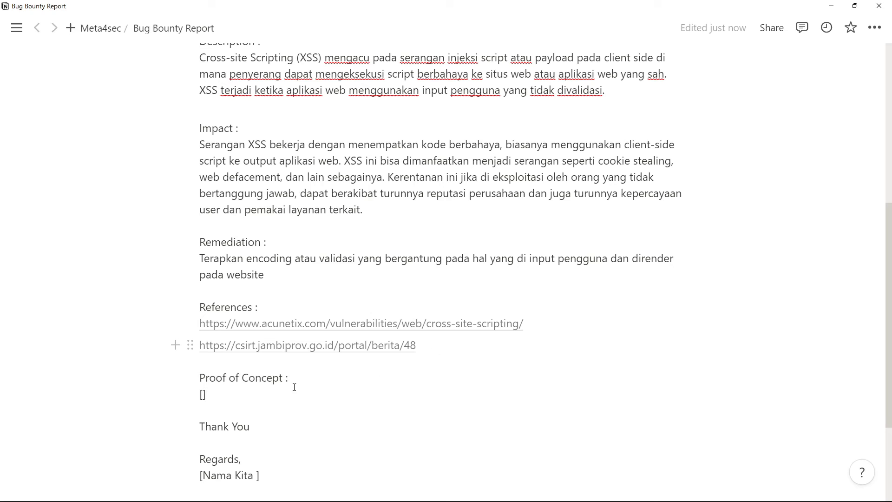
- Delete the empty square-bracket placeholder under Proof of Concept
scroll(264, 387, "down", 1)
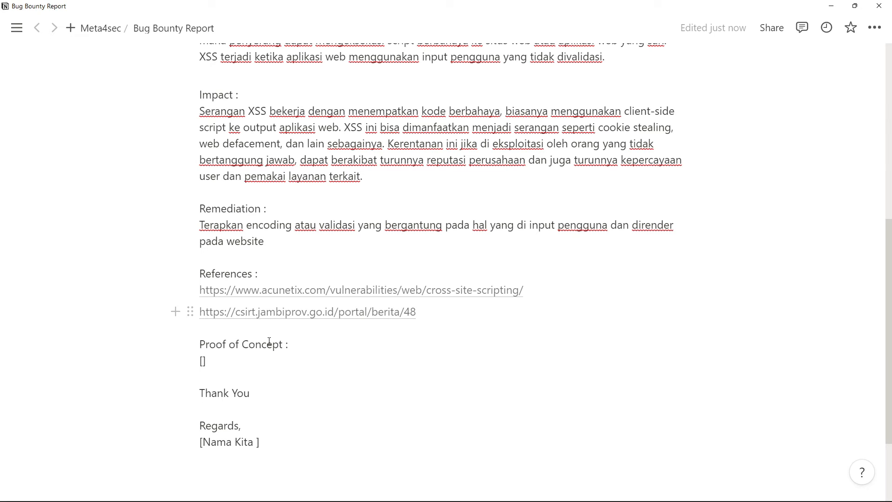
key("BackSpace")
key("BackSpace")
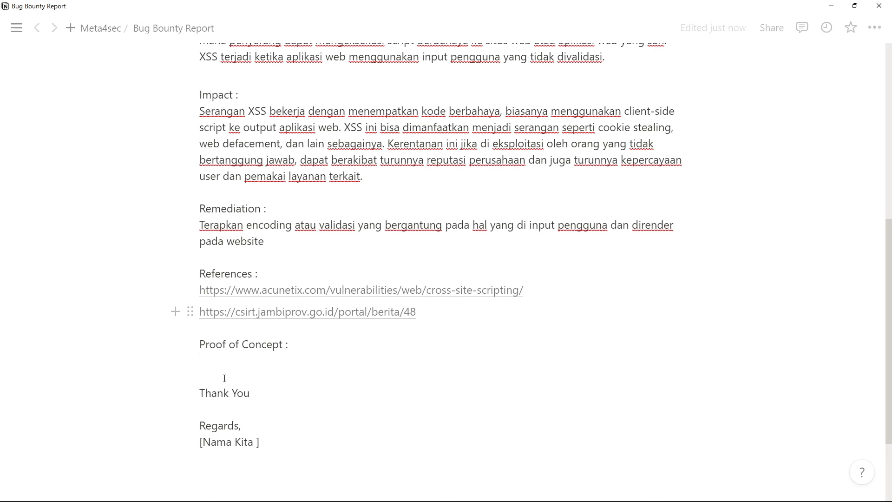
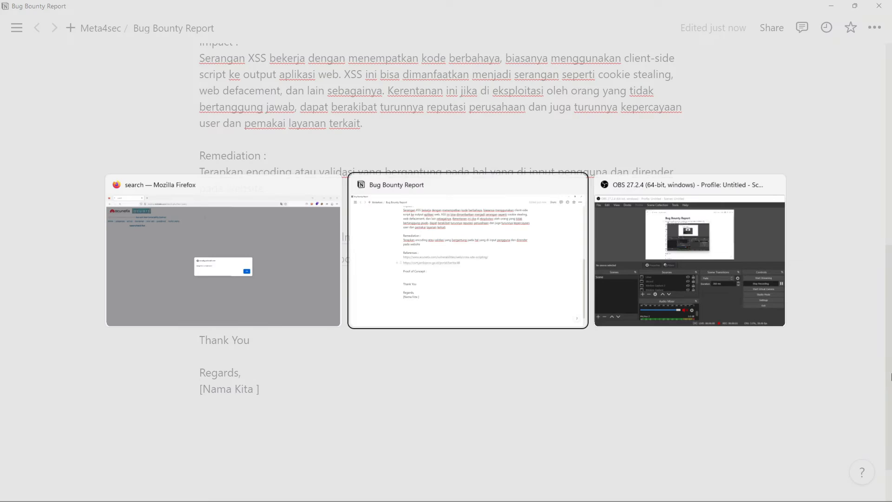
- Paste the copied XSS alert screenshot into the report and move the Thank You, Regards and [Nama Kita ] lines below it
key("ctrl+v")
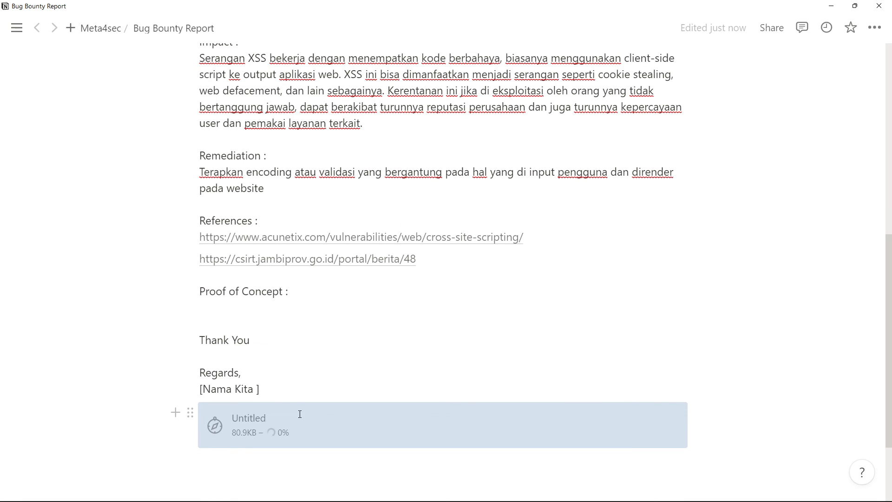
scroll(373, 474, "down", 2)
left_click(269, 271)
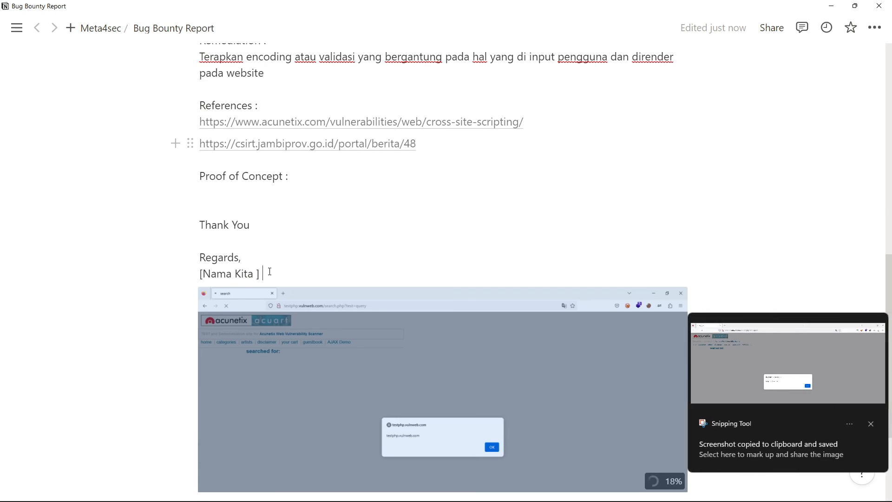
left_click_drag(270, 271, 195, 225)
key("BackSpace")
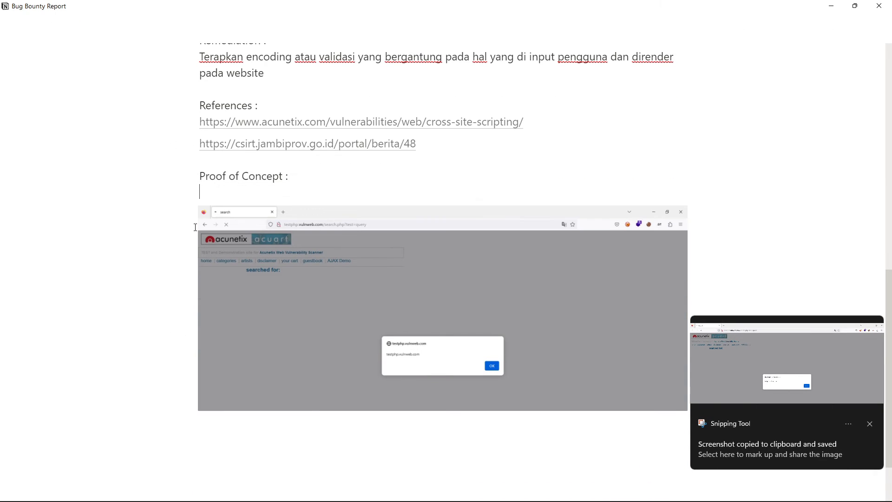
left_click(273, 430)
key("ctrl+z")
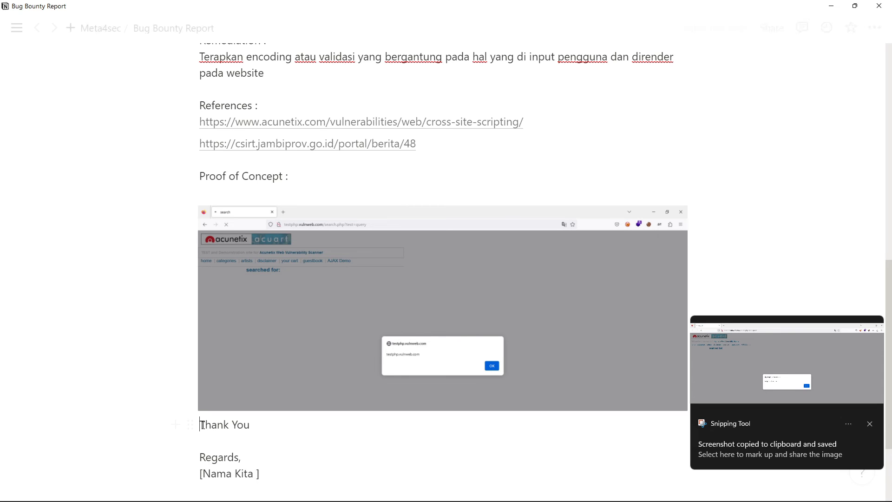
- Insert an empty line between the Proof of Concept screenshot and the Thank You closing
left_click(204, 425)
key("Return")
left_click(281, 424)
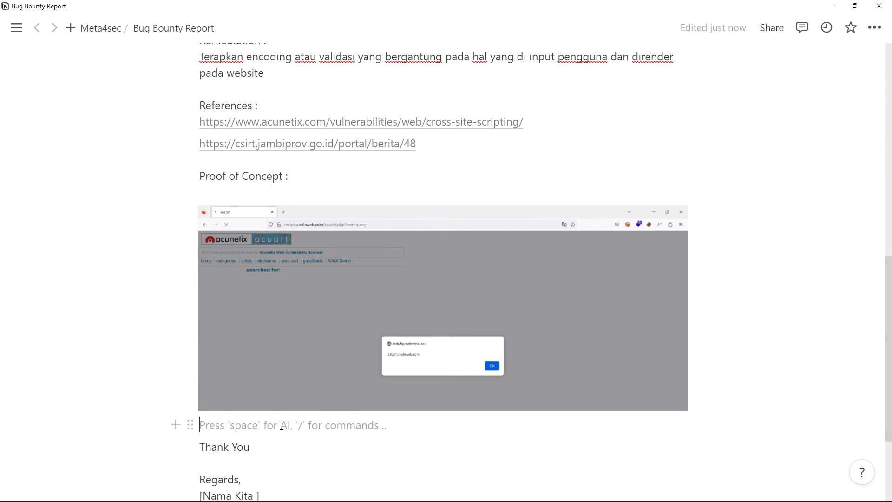
scroll(362, 353, "down", 1)
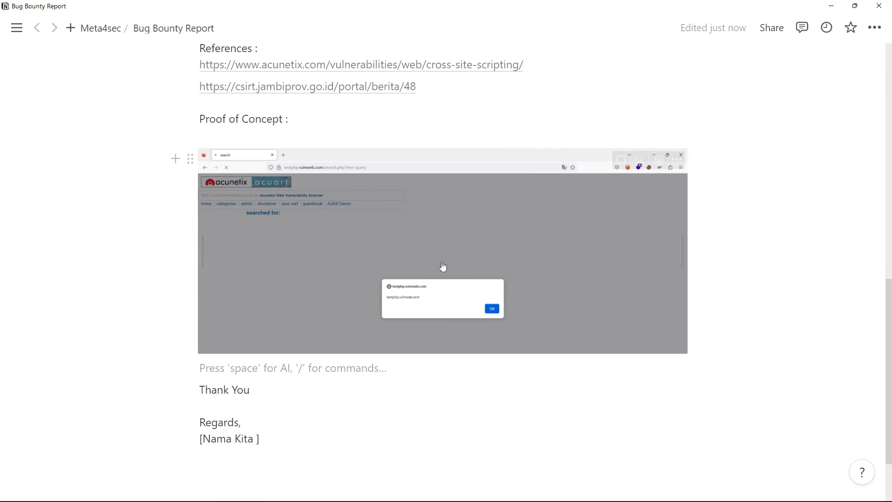
left_click(249, 144)
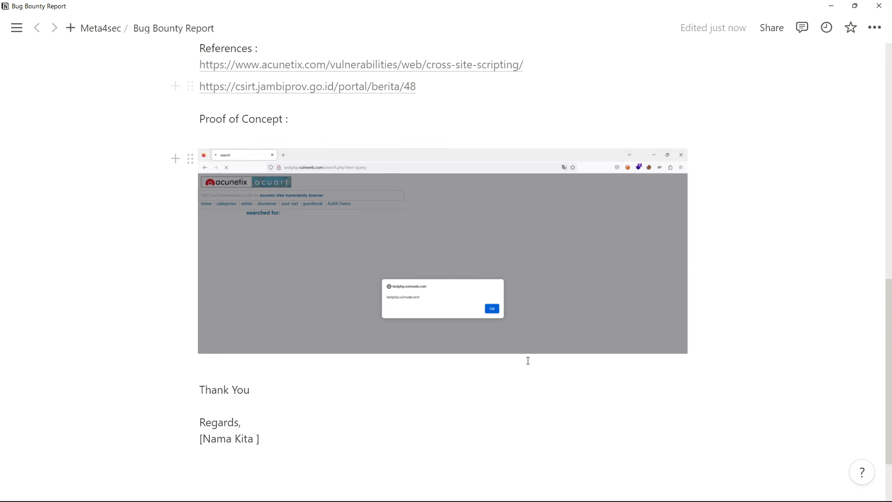
- Switch to Firefox with the testphp.vulnweb.com search page and its XSS alert
key("alt+Tab")
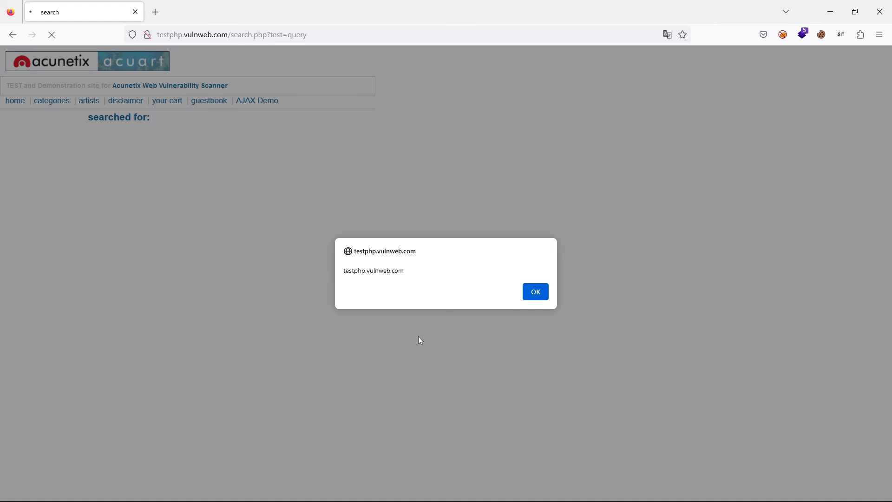
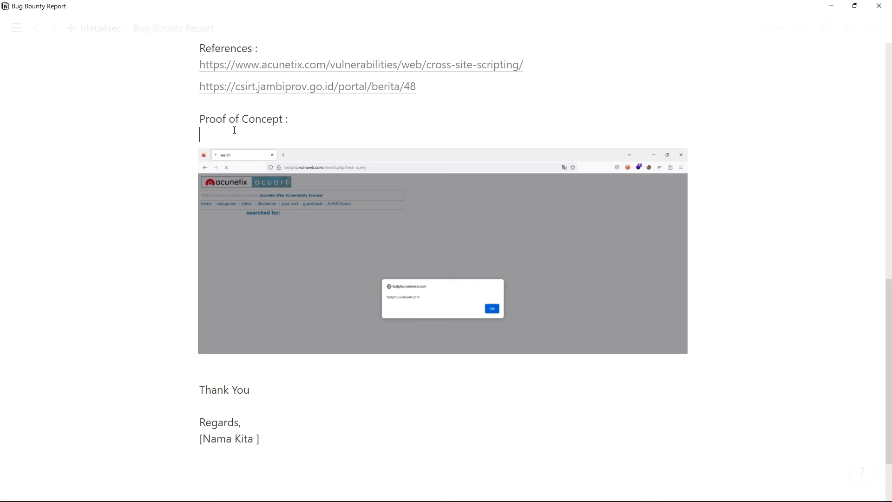
- Begin the explanation under Proof of Concept, above the screenshot, with "Untuk mengeksploitasi kerentanan ini, kita perlu men"
- Continue the Proof of Concept sentence after "seperti" with the payload <script>alert(document.domain)</script>, formatted as inline code
type("Untuk mengeksploitasi kerentanan ini,")
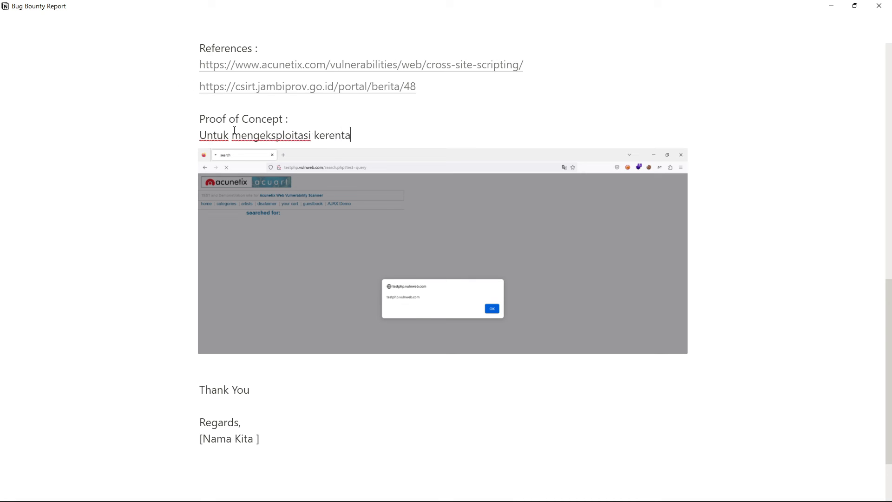
type(" kita perlu menginject script XSS seperti")
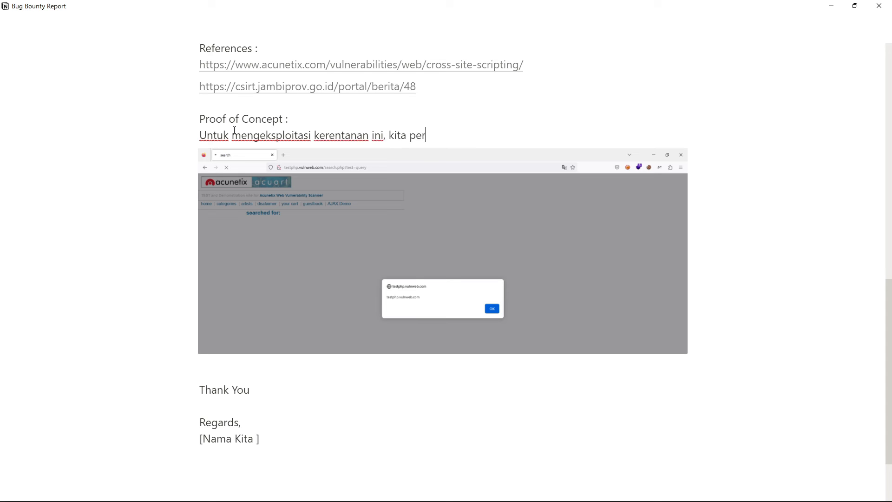
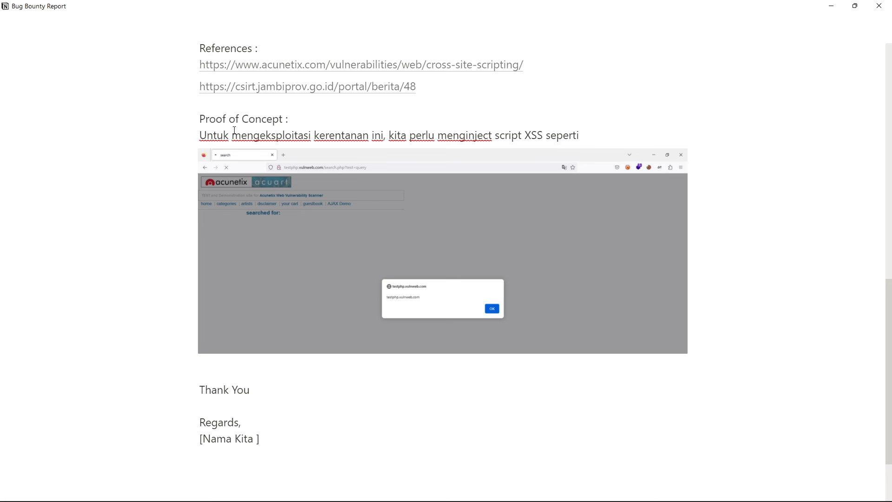
- Begin the explanation under Proof of Concept, above the screenshot, with "Untuk mengeksploitasi kerentanan ini, kita perlu men"
- Continue the Proof of Concept sentence after "seperti" with the payload <script>alert(document.domain)</script>, formatted as inline code
type("ti")
type("<script>alert(document.domain)</script>")
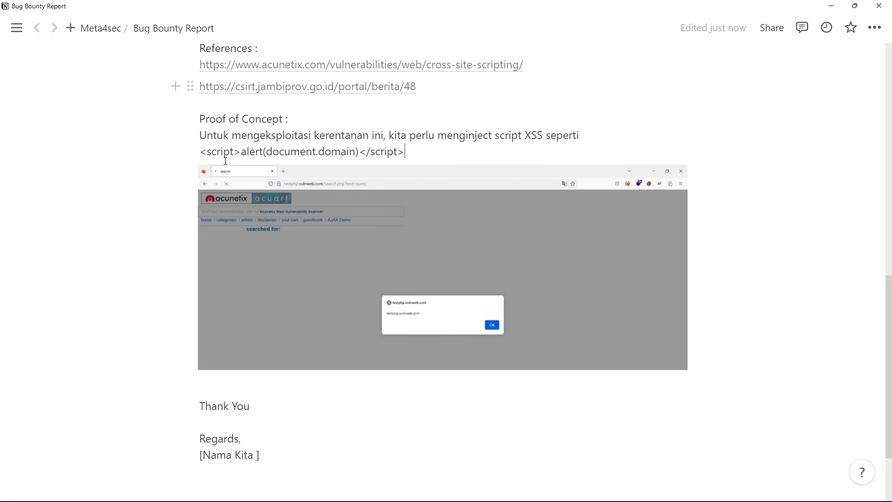
double_click(225, 153)
triple_click(225, 158)
triple_click(323, 149)
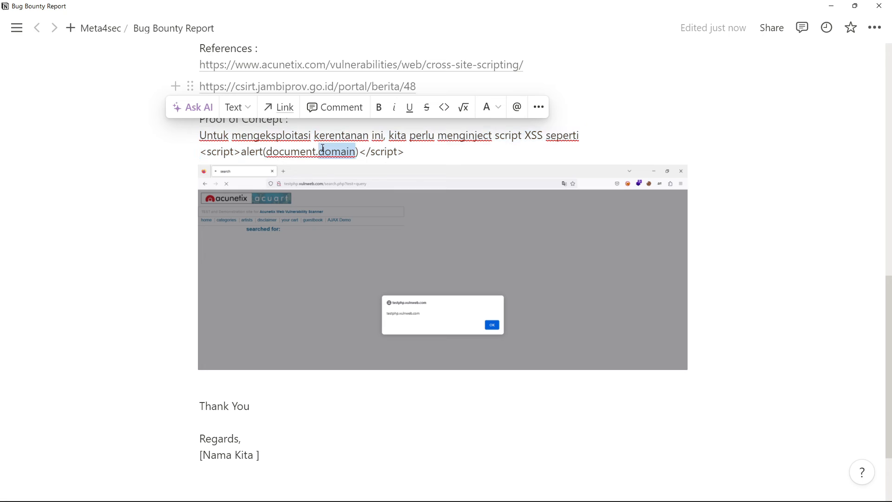
left_click_drag(405, 149, 199, 149)
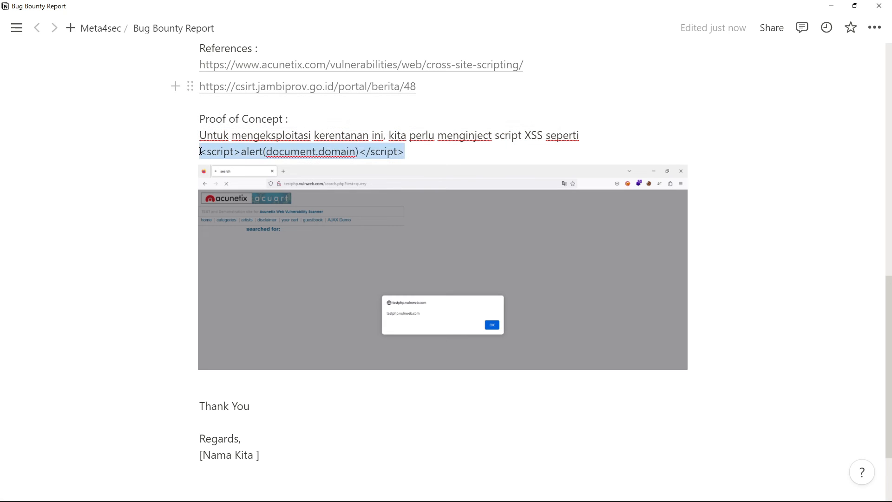
left_click(444, 125)
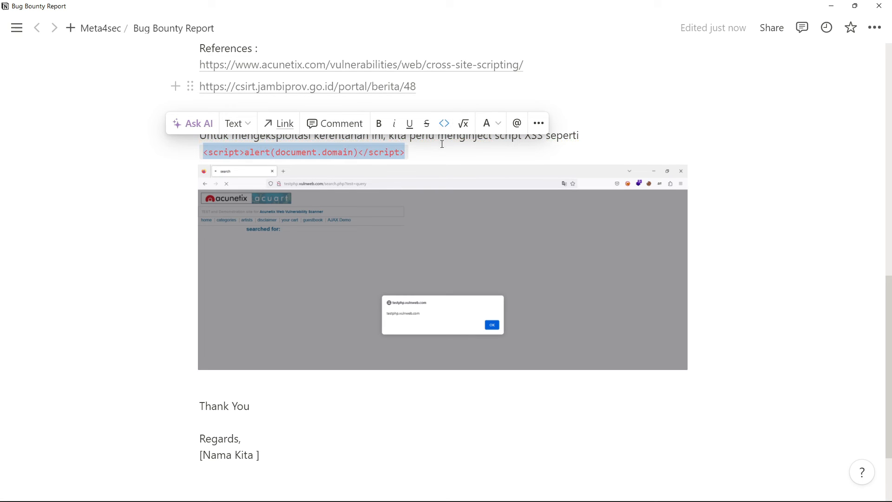
- Finish the Proof of Concept sentence after the inline code payload with "di bagian search bar"
left_click(442, 151)
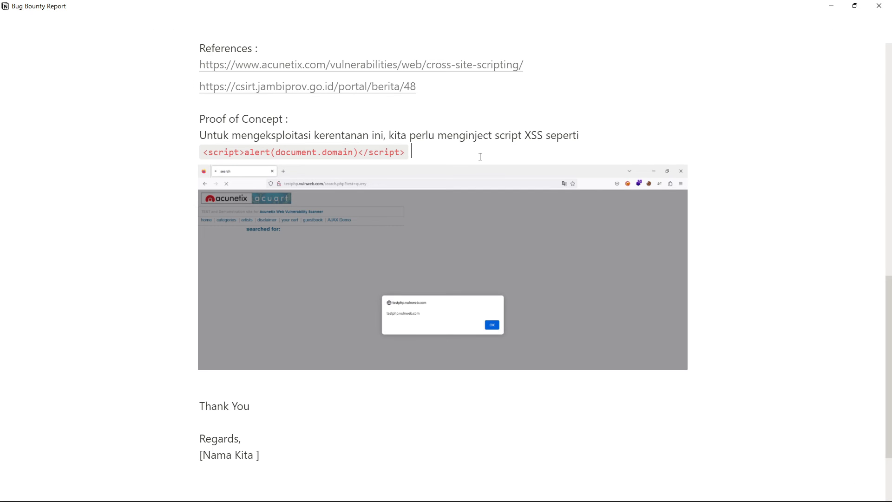
type("di bagian search bar")
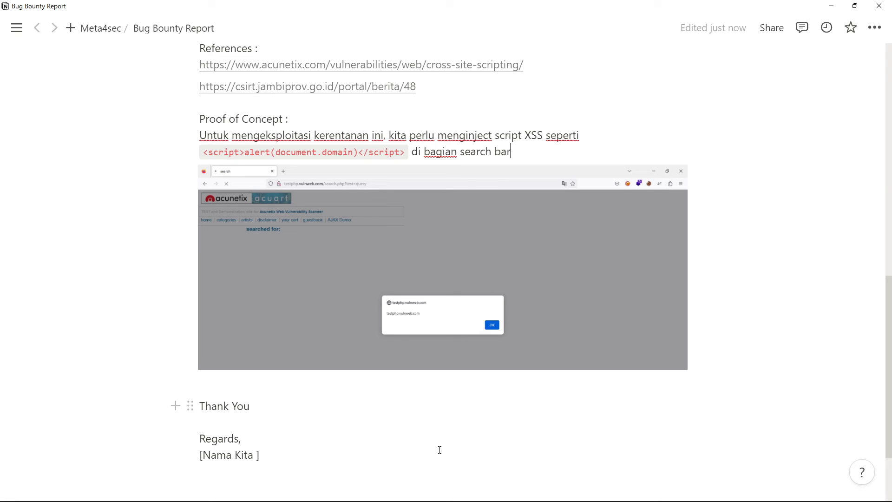
- Replace the "[Nama Kita ]" placeholder under "Regards," with the reporter's name
scroll(613, 349, "up", 5)
scroll(613, 351, "down", 5)
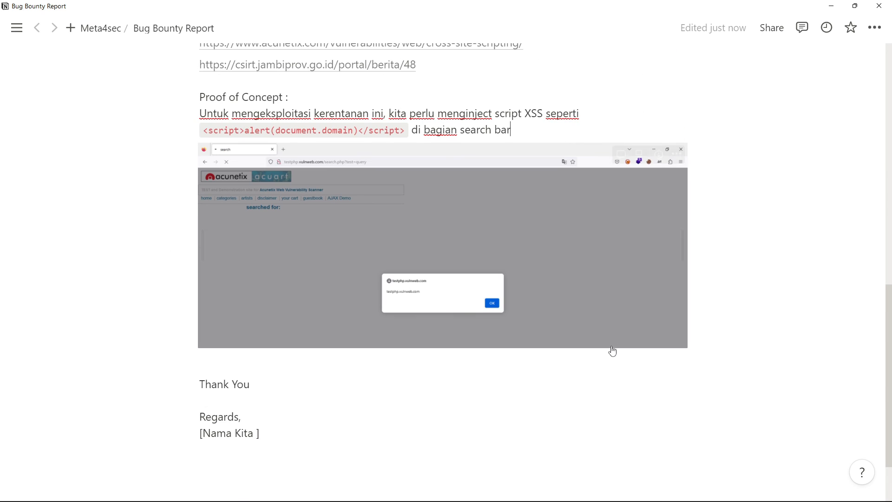
double_click(240, 437)
type("Farr")
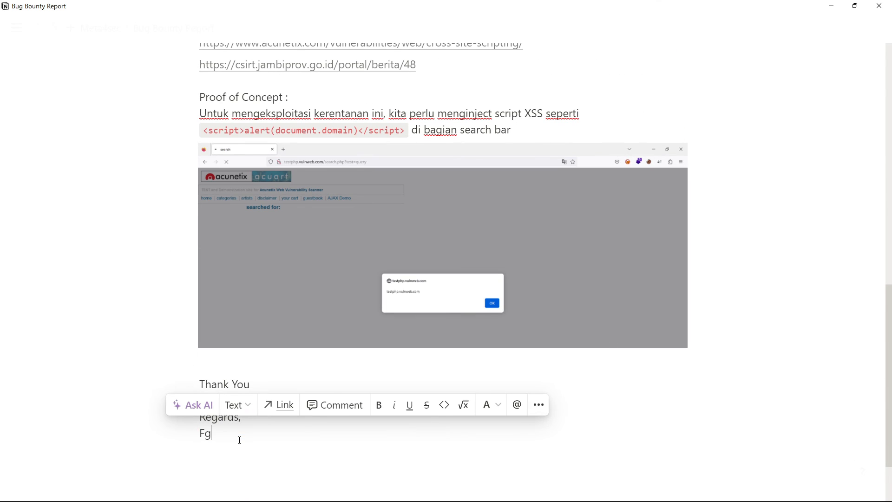
type("as")
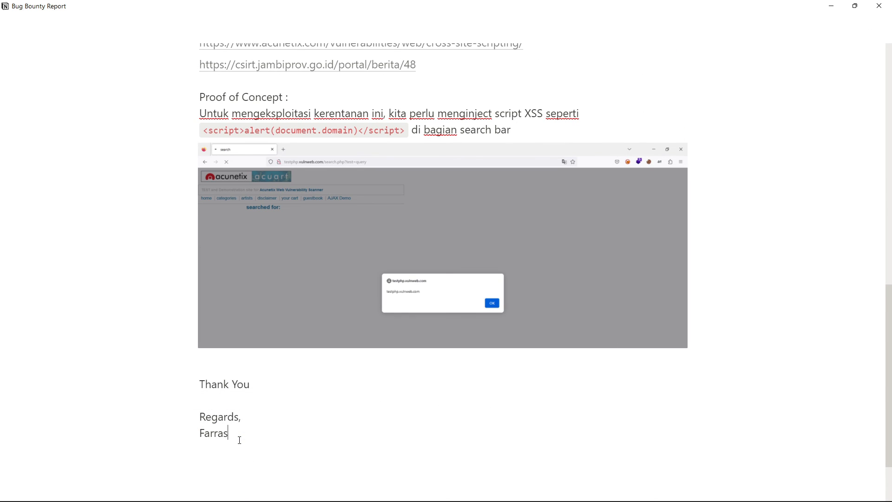
scroll(239, 440, "up", 10)
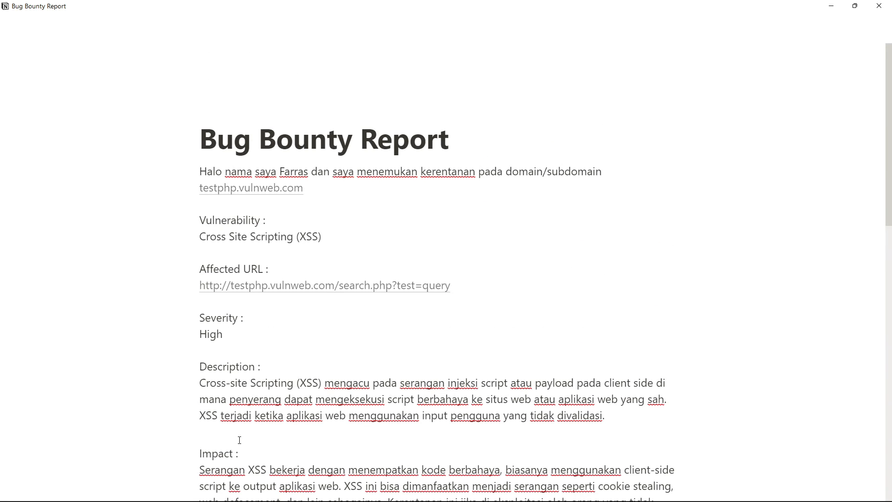
scroll(375, 321, "down", 5)
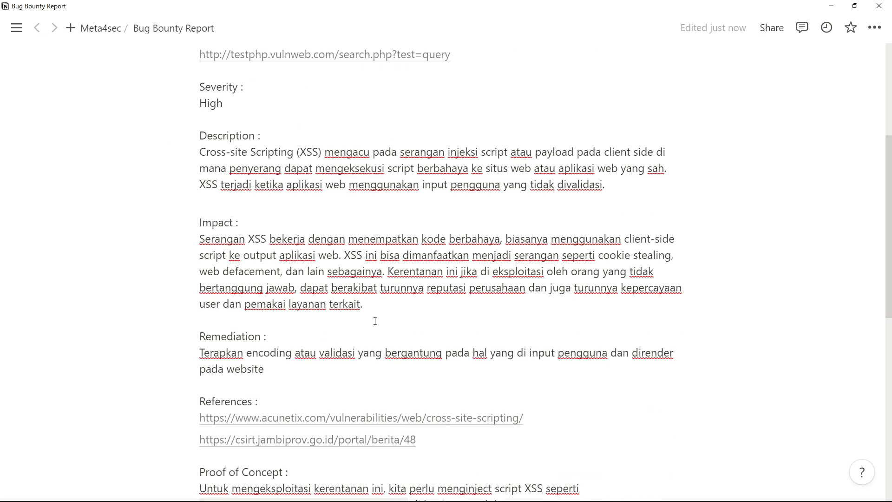
scroll(375, 321, "up", 5)
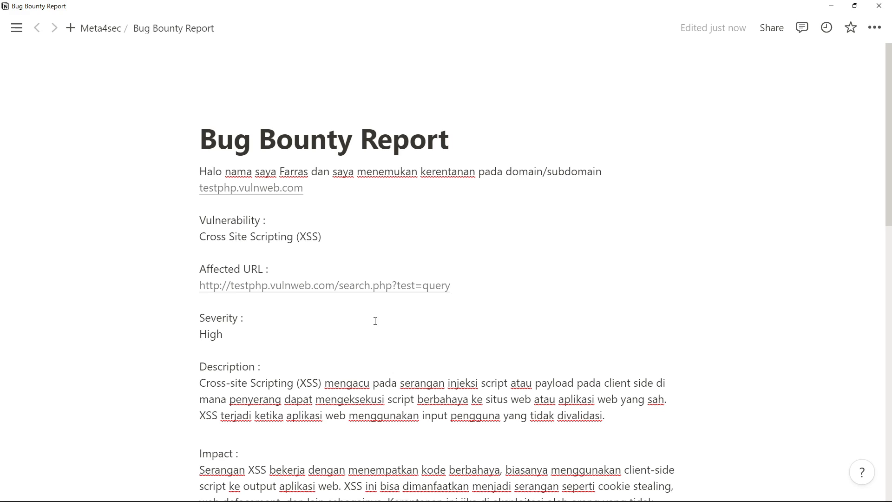
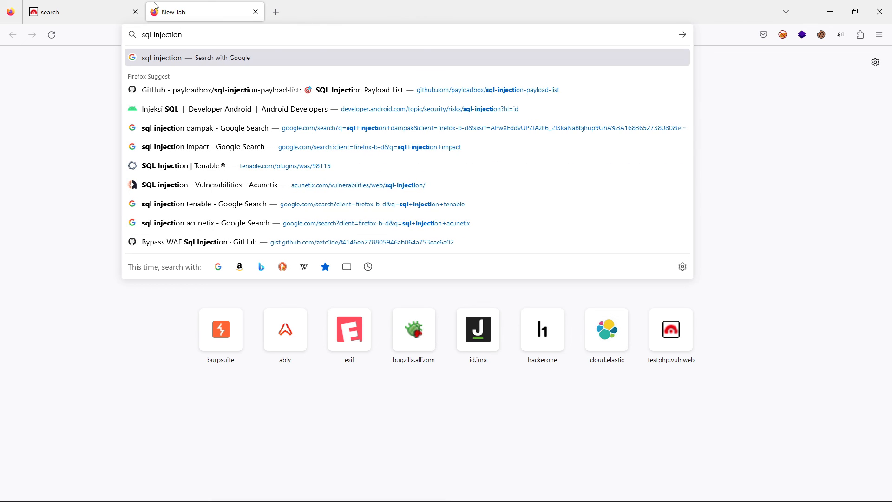
- Search Google for "sql injection acunetix" and open the Acunetix "SQL injection - Vulnerabilities" page
type("netix")
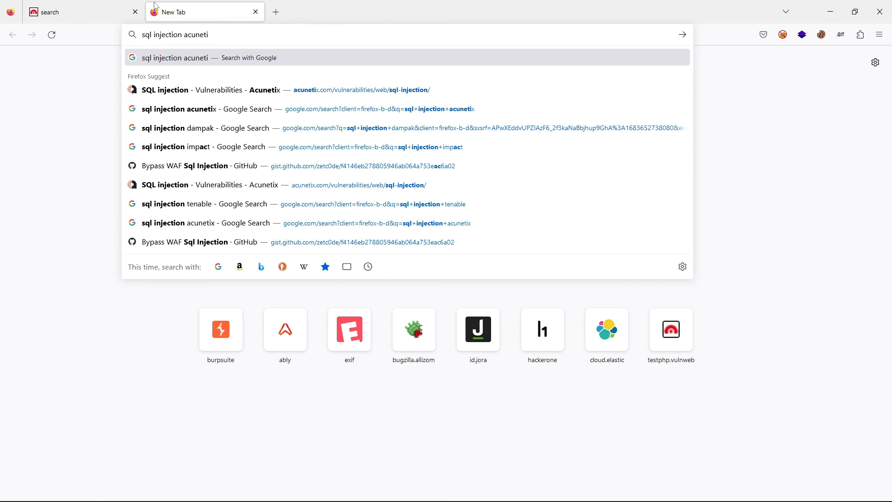
key("Return")
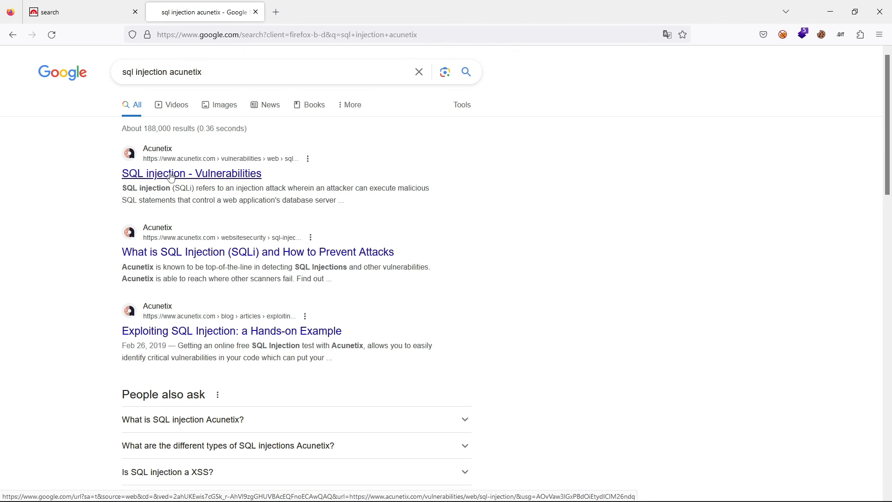
left_click(171, 176)
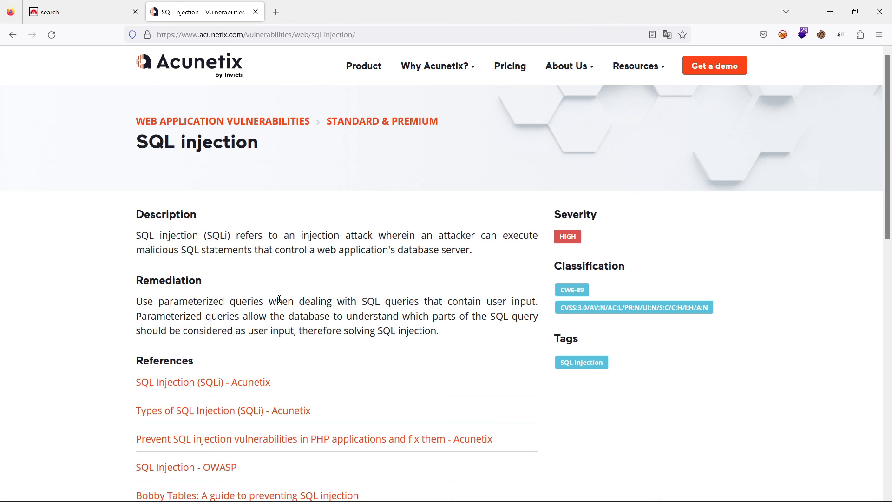
- Search Google for "sql injection dampak" in a new browser tab, using the corrected spelling
left_click(279, 9)
type("sql injection")
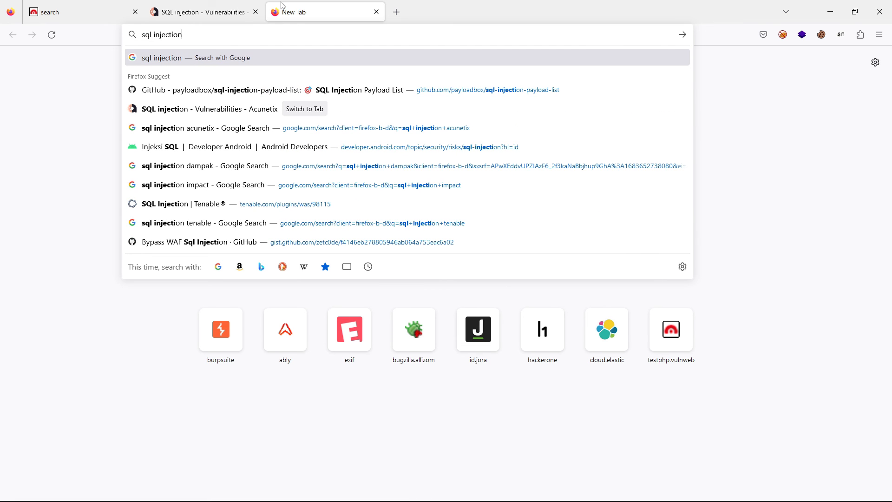
type(" damapaj")
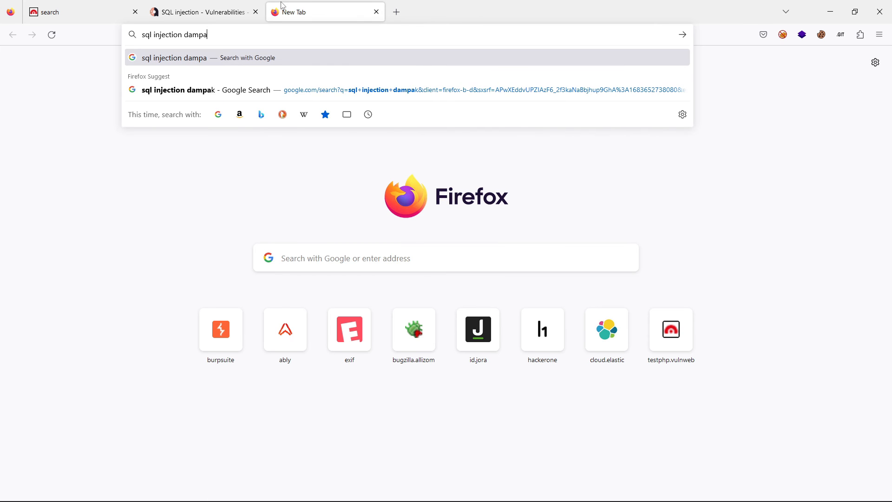
key("Return")
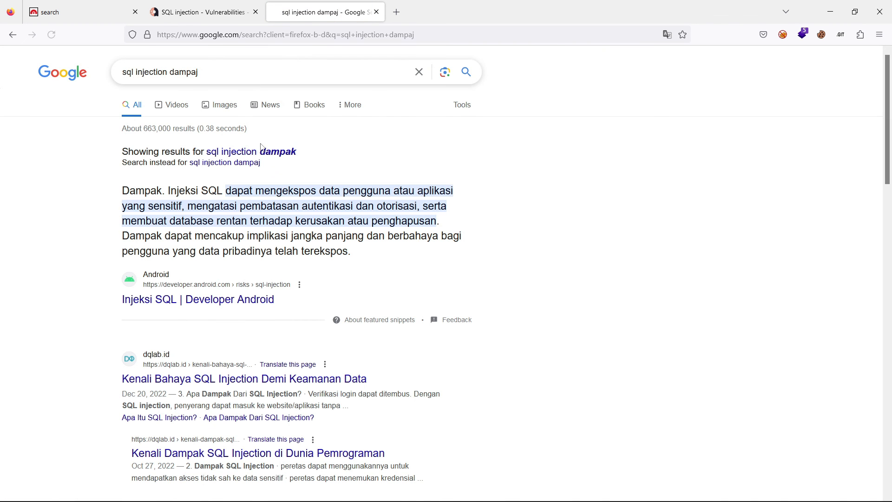
left_click(265, 151)
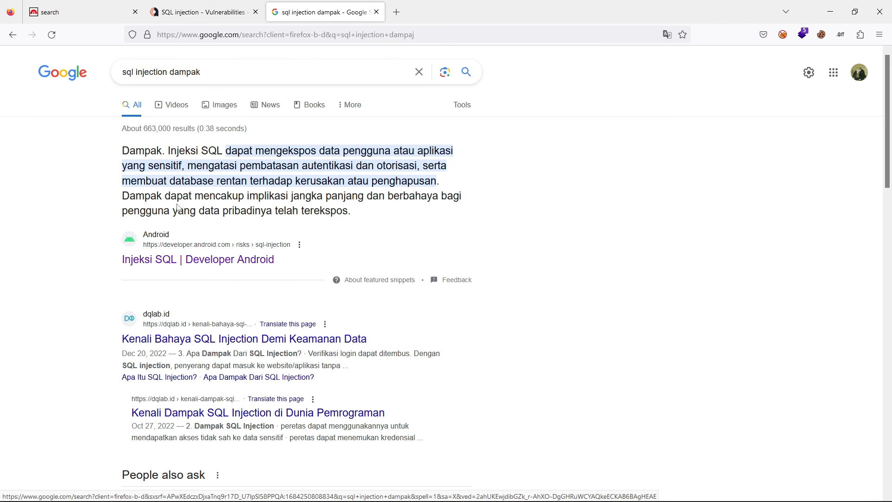
- Switch to Notion and review the Bug Bounty Report's sections, from the introduction through the Proof of Concept screenshot to the signature
key("alt+Tab")
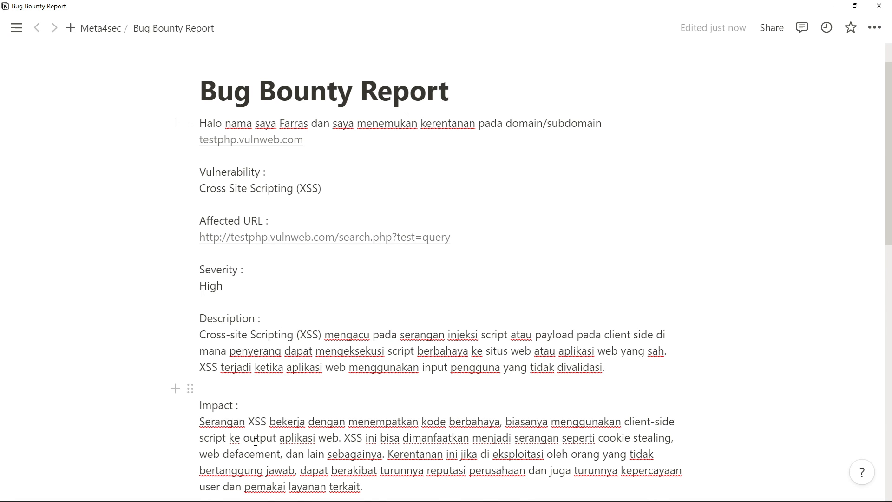
scroll(268, 357, "down", 5)
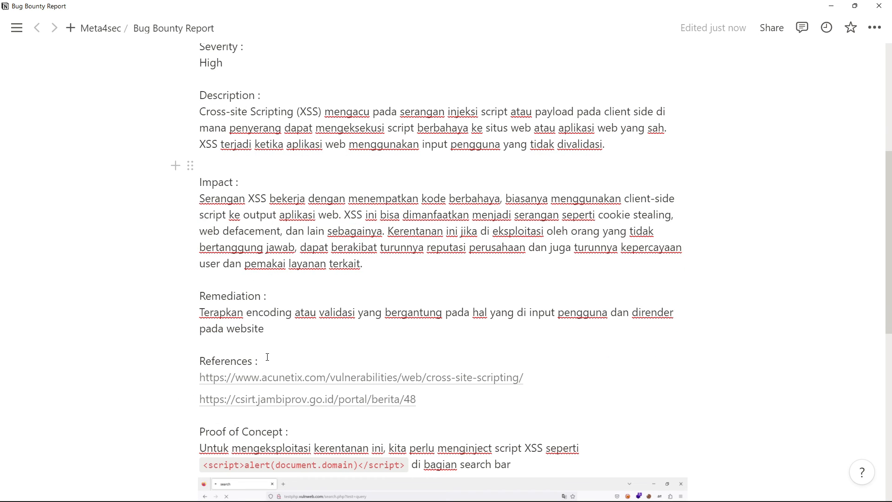
scroll(311, 430, "down", 8)
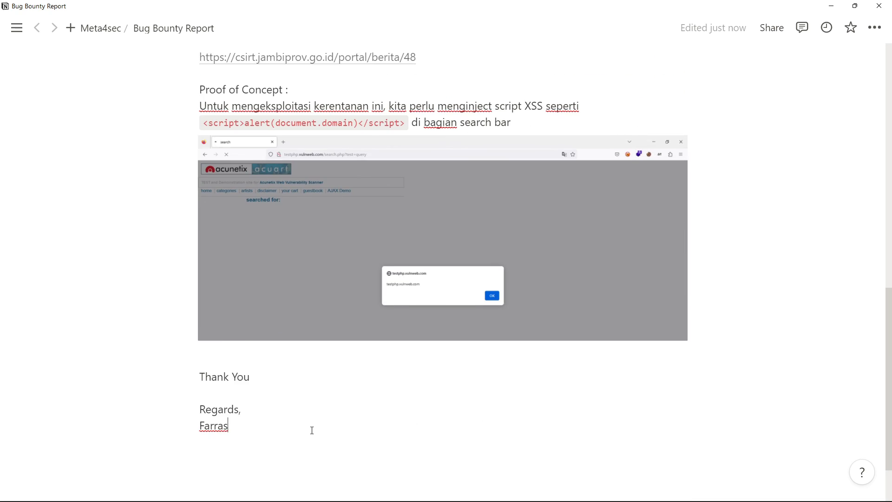
scroll(198, 349, "up", 4)
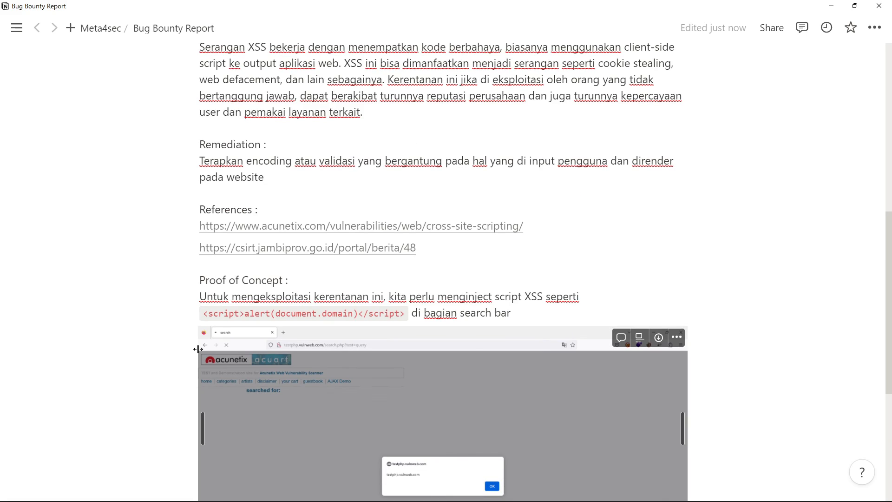
scroll(198, 349, "down", 2)
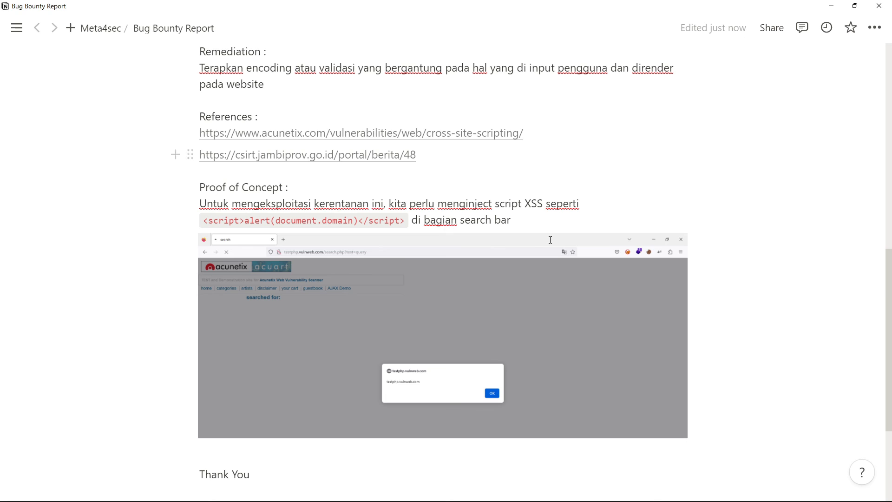
scroll(351, 330, "down", 2)
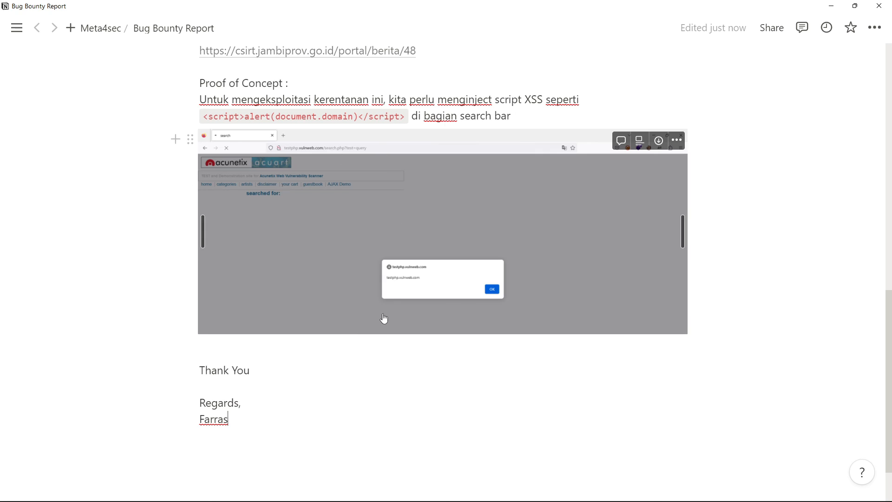
left_click(411, 366)
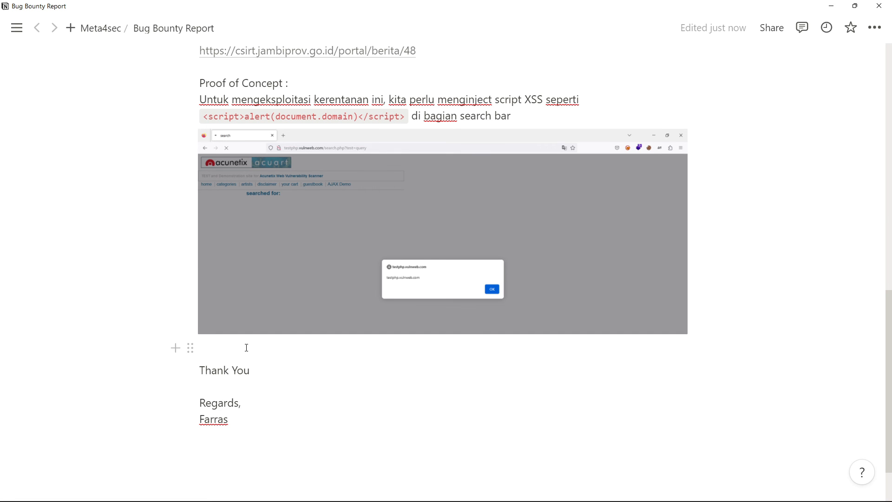
scroll(247, 347, "up", 9)
scroll(246, 346, "up", 4)
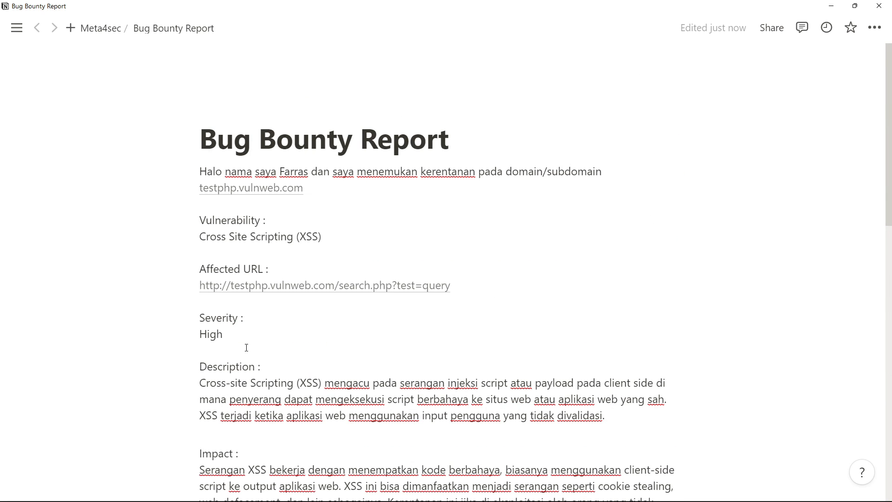
scroll(246, 347, "down", 1)
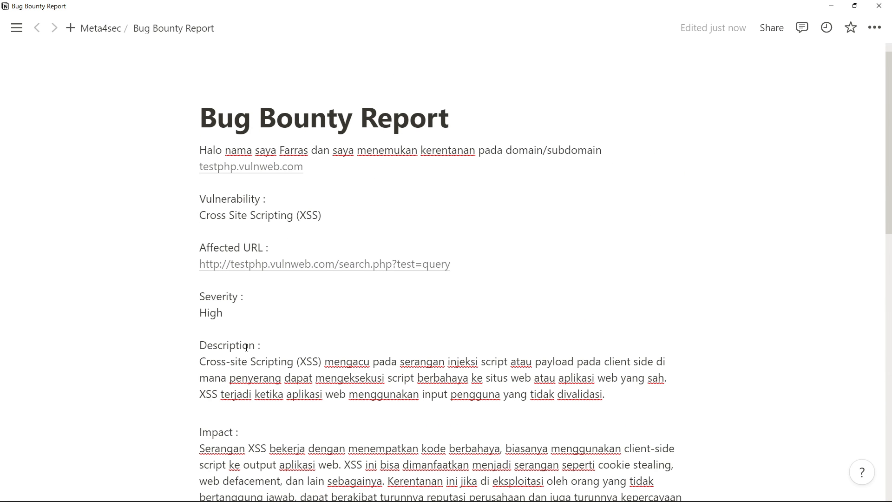